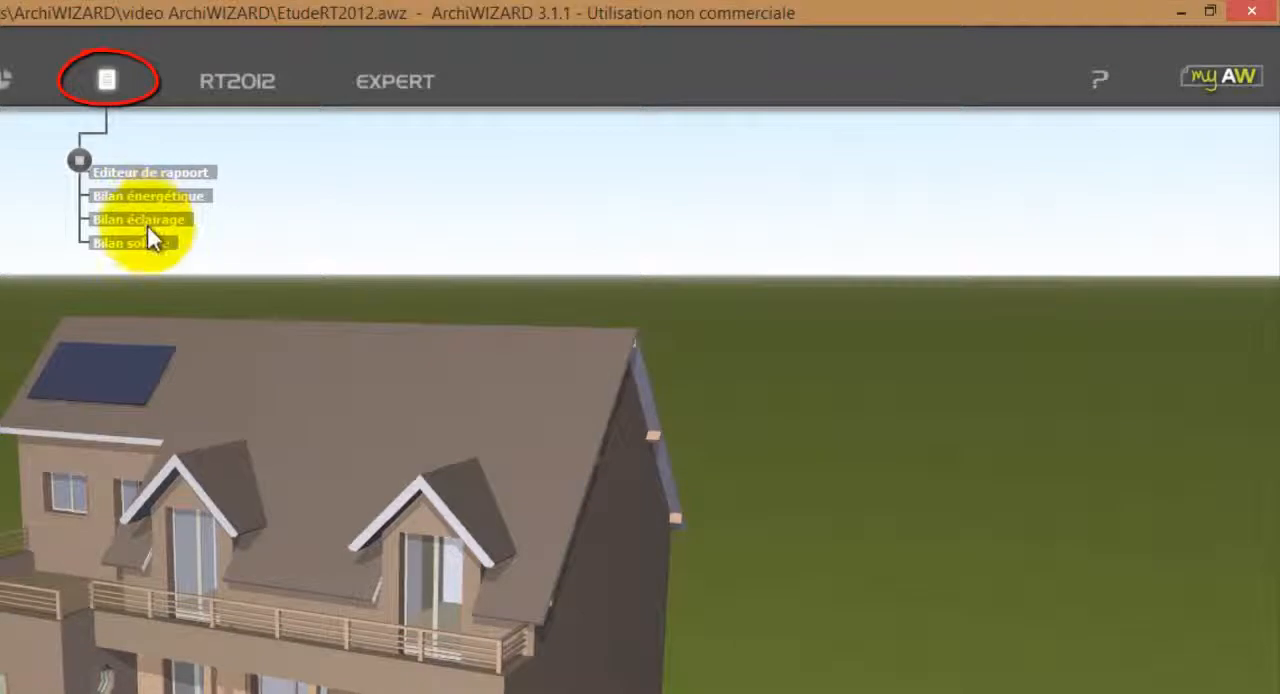
Open the Bilan énergétique report, review the project data and envelope heat-loss breakdown, and close it.
left_click(199, 205)
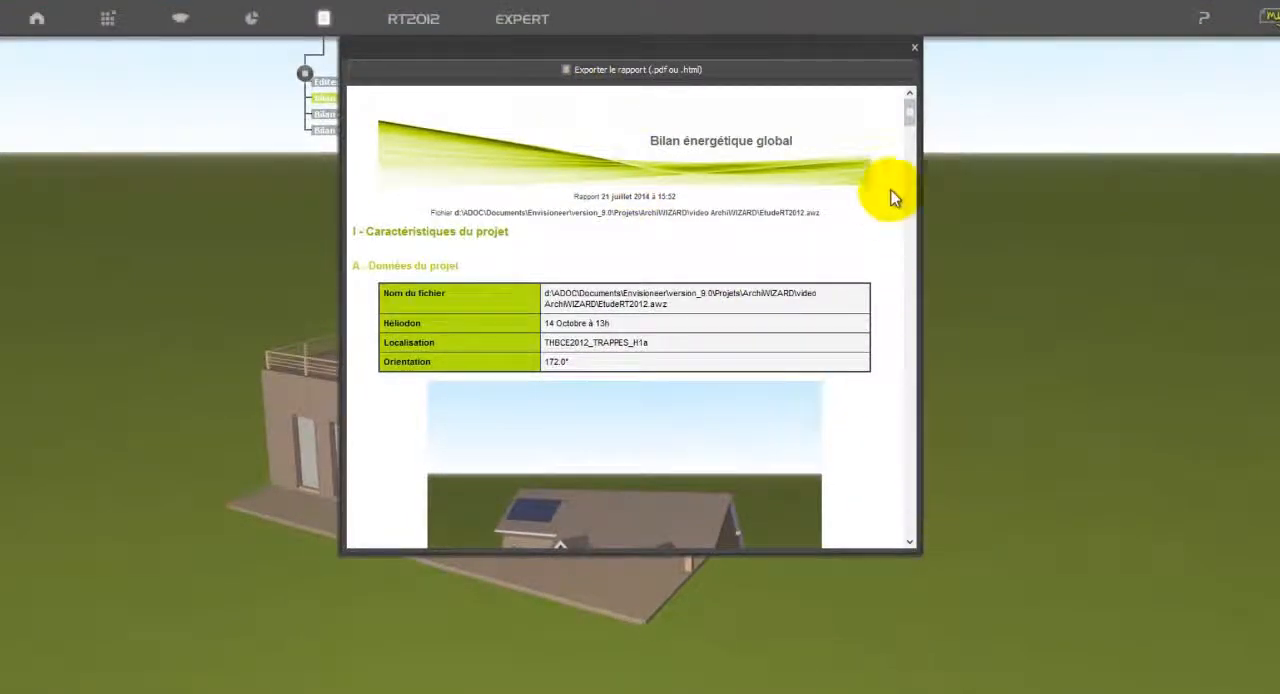
left_click_drag(910, 120, 907, 211)
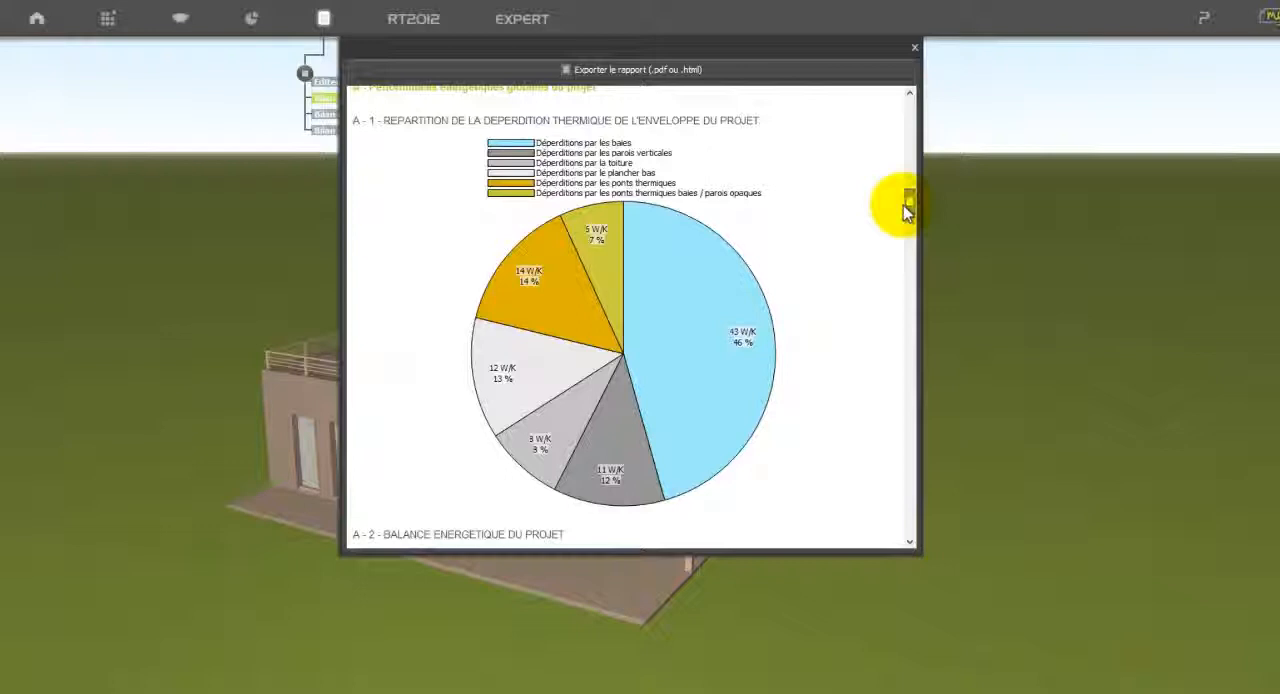
left_click(914, 48)
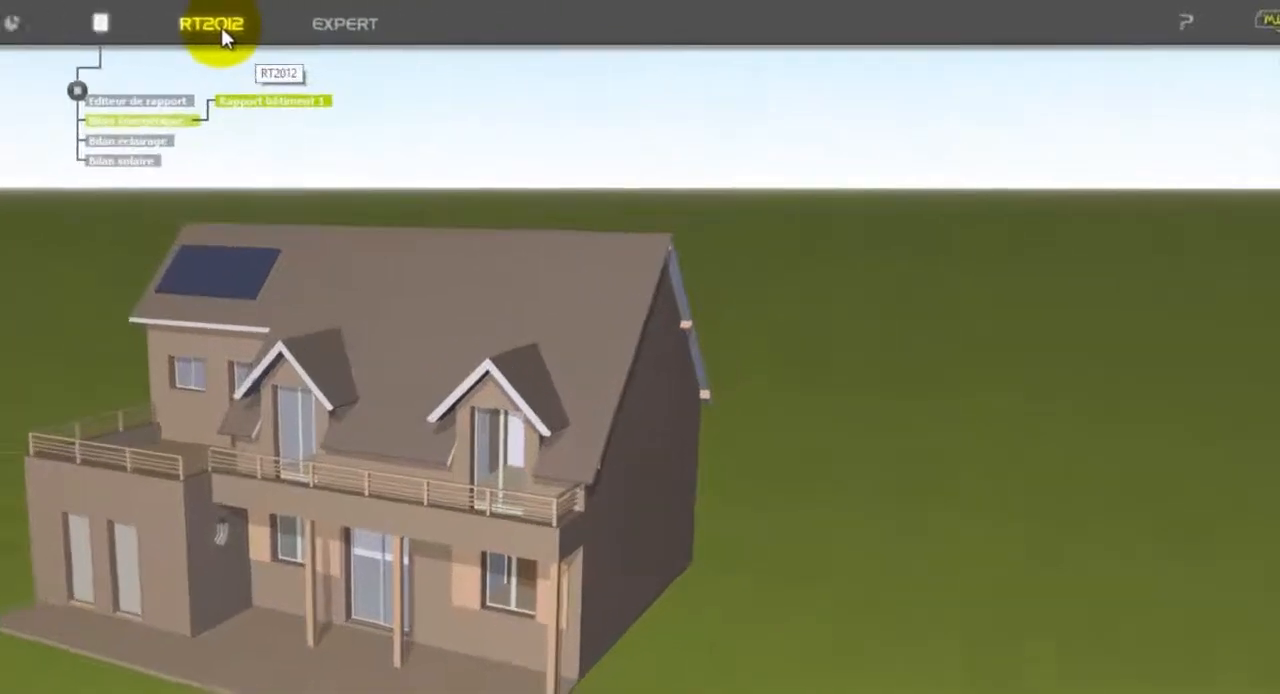
Switch to the RT2012 module, display its indicators, and run the RT2012 calculation despite the unvalidated elements.
left_click(418, 24)
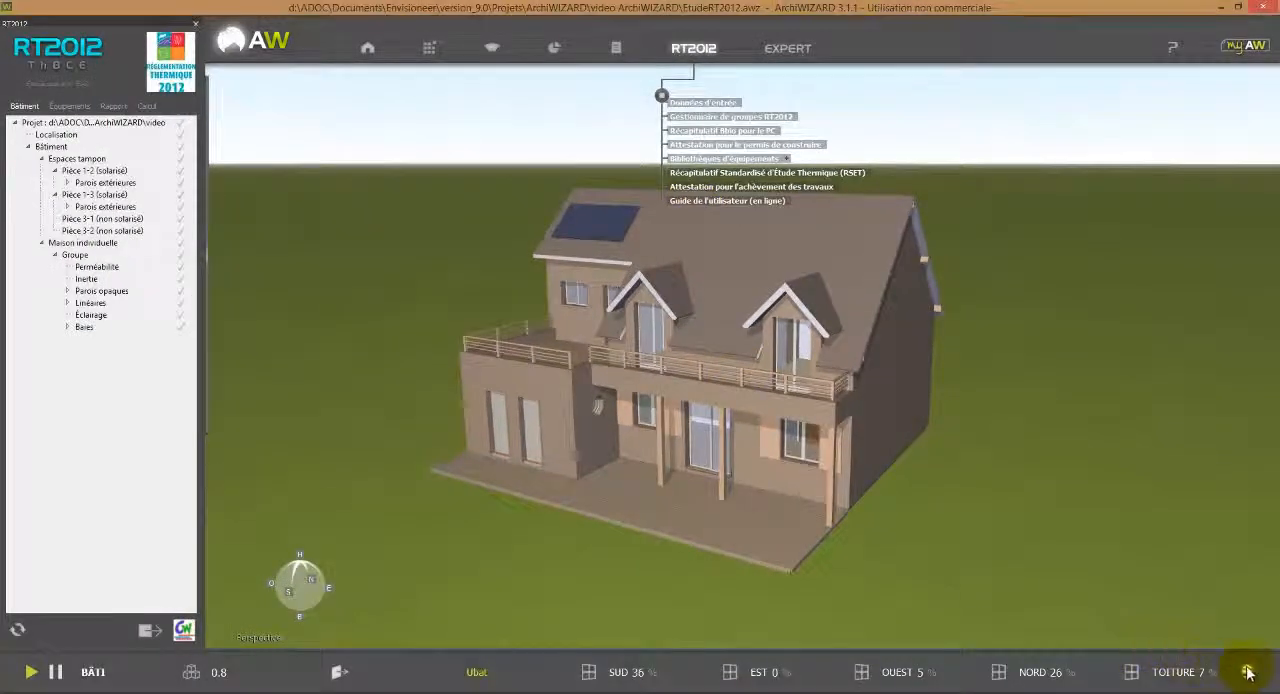
left_click(1247, 672)
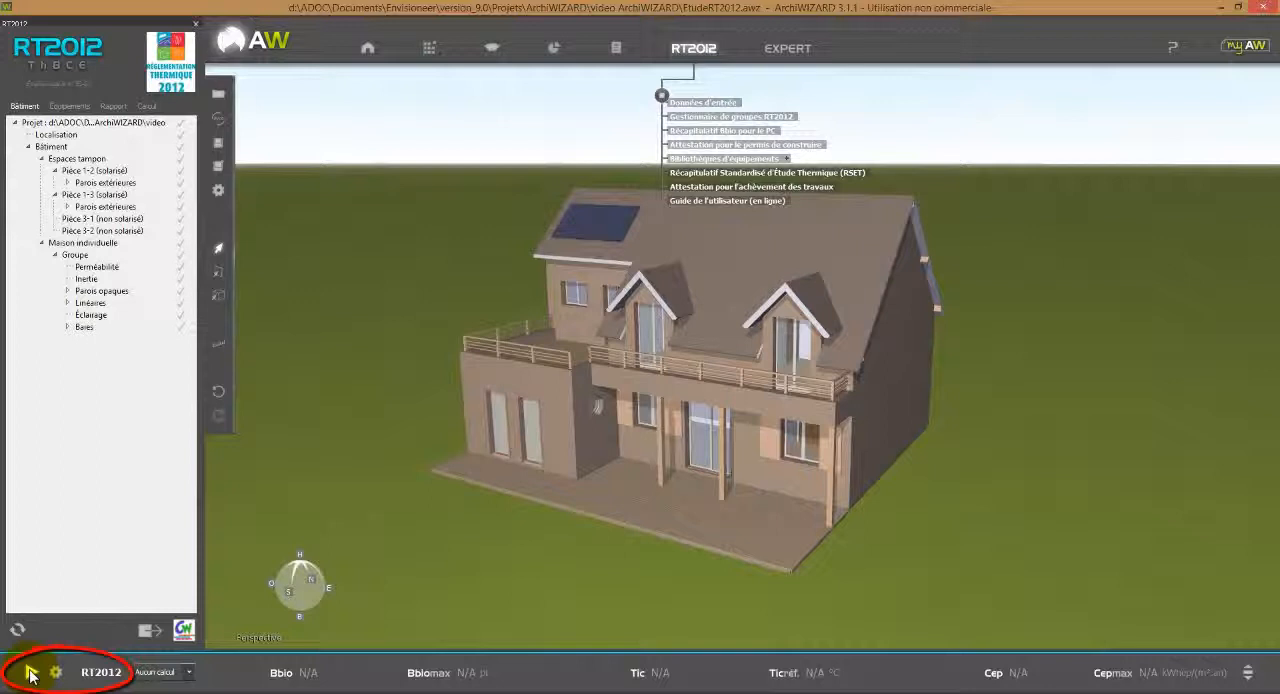
left_click(30, 673)
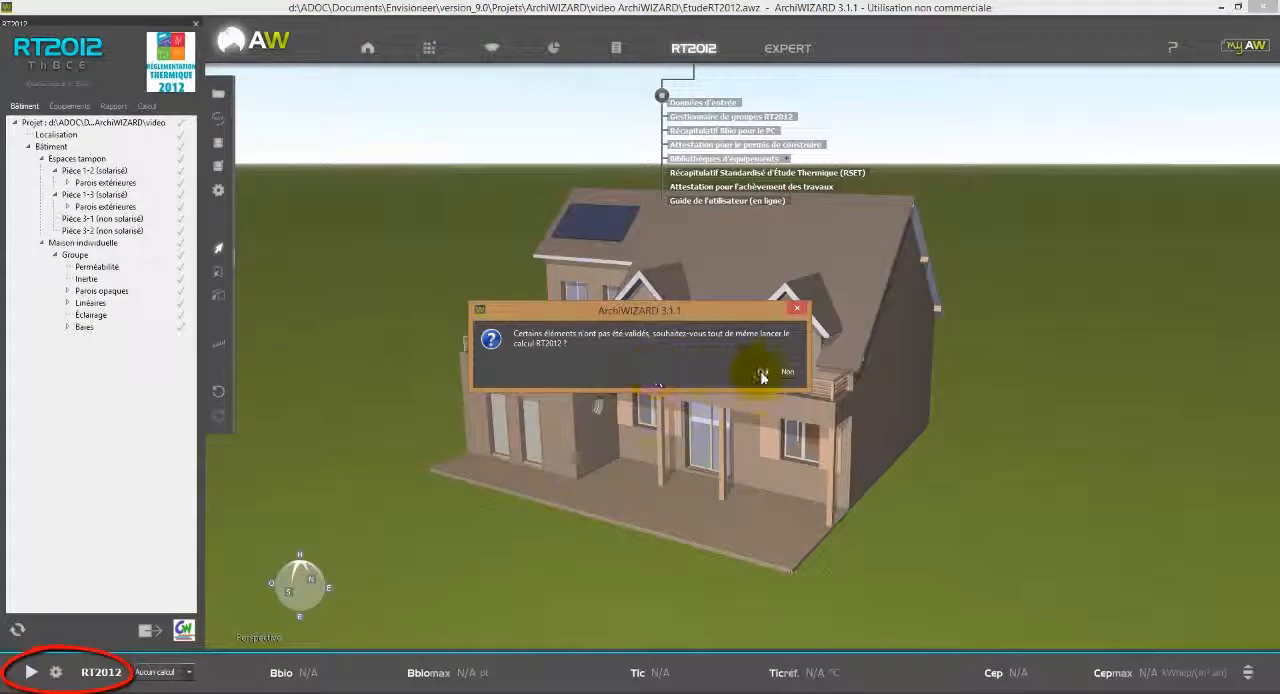
left_click(761, 373)
left_click(787, 410)
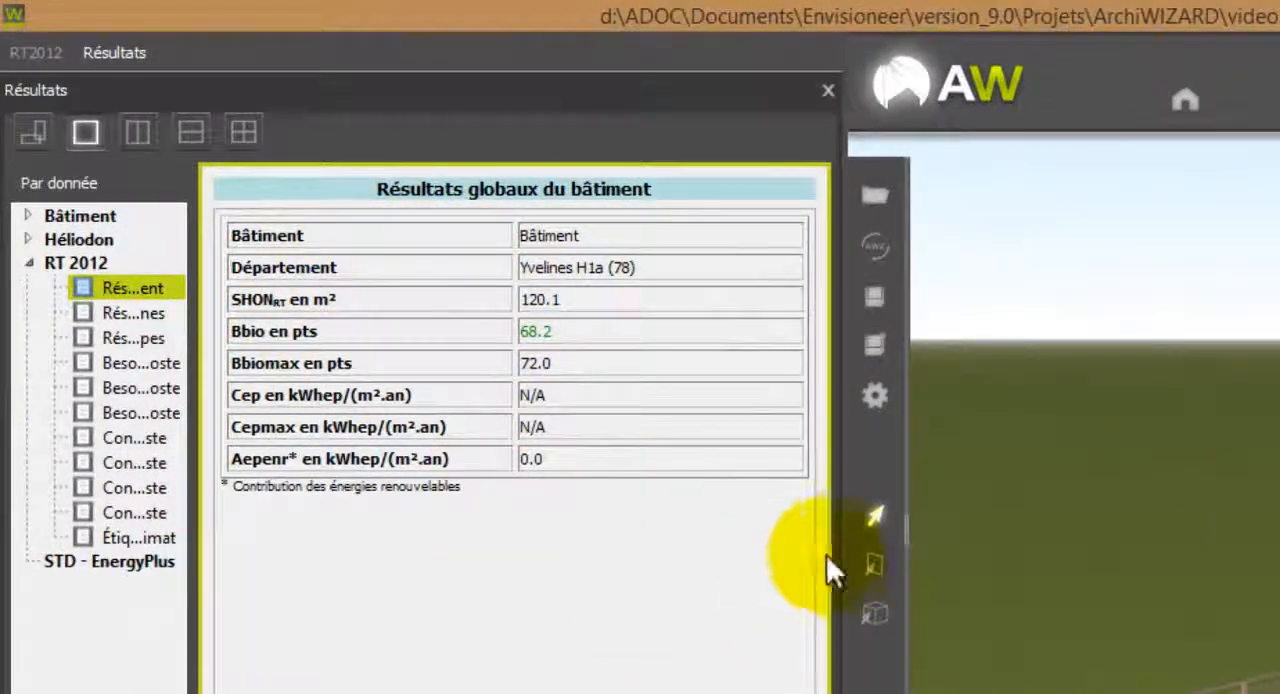
Widen the results pane and review the RT 2012 global results for zones and groups and the building's needs by item.
left_click_drag(843, 553, 998, 553)
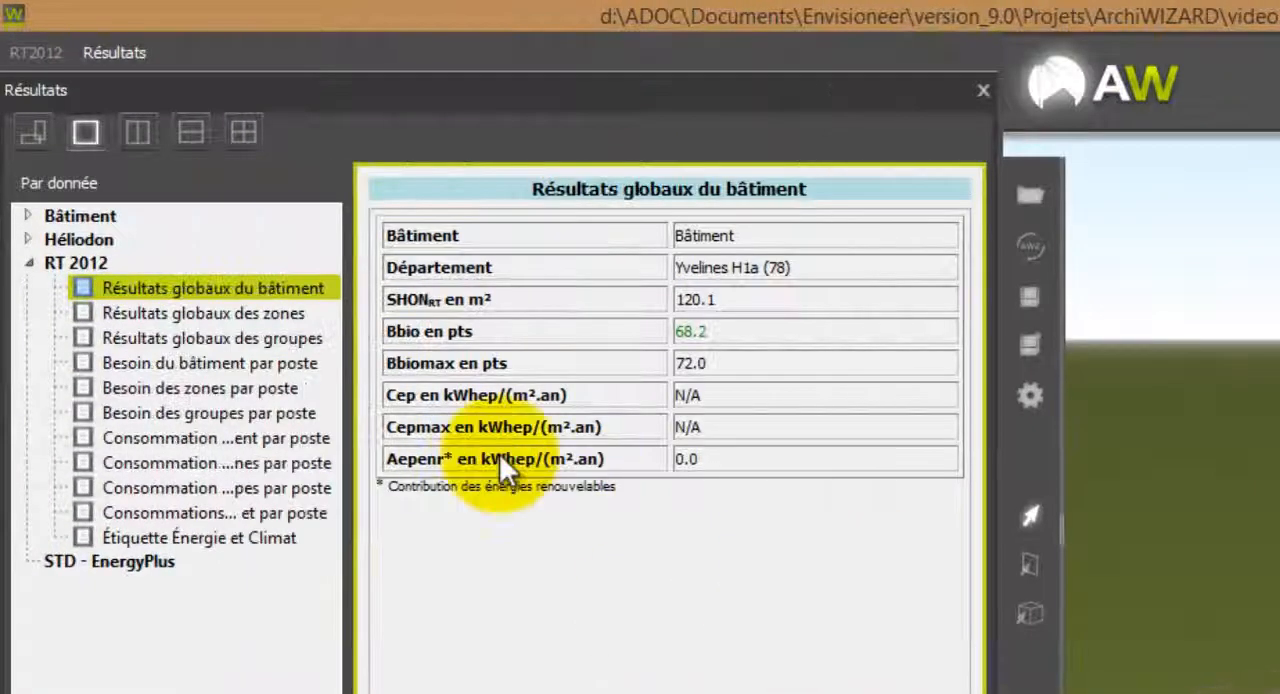
left_click(192, 316)
left_click(208, 341)
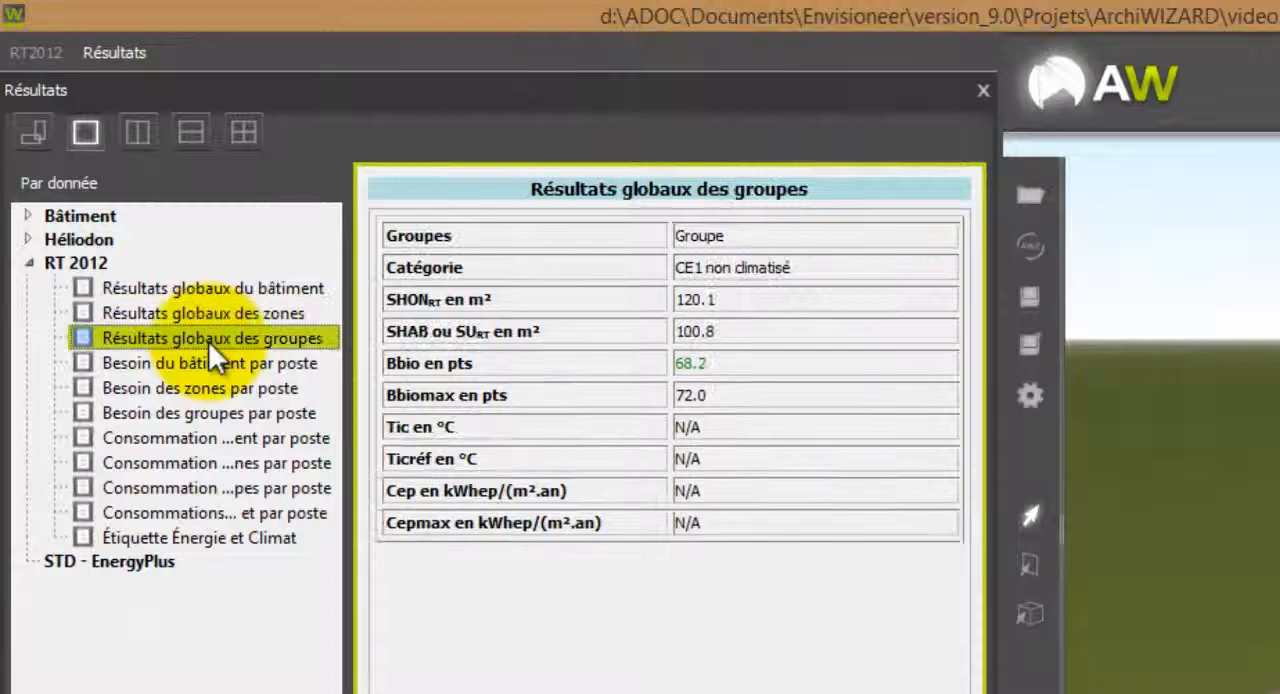
left_click(205, 362)
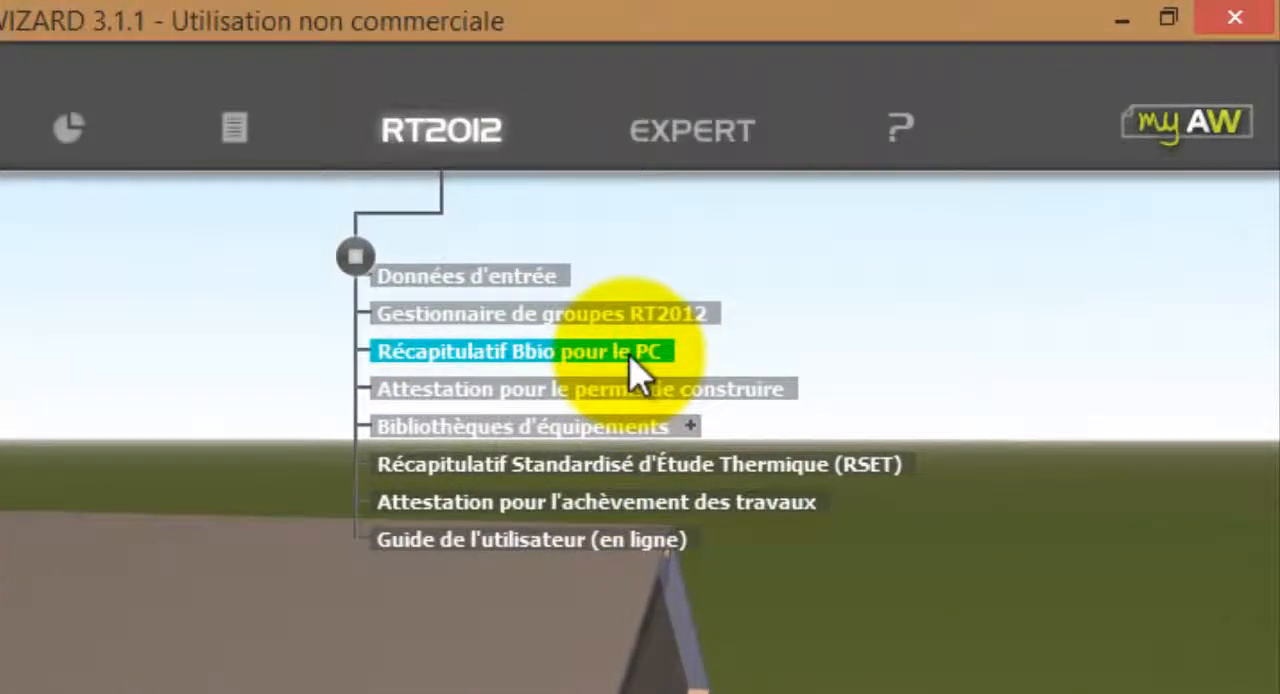
Generate the Récapitulatif Bbio pour le PC, look through its chapters, and close the report.
left_click(632, 372)
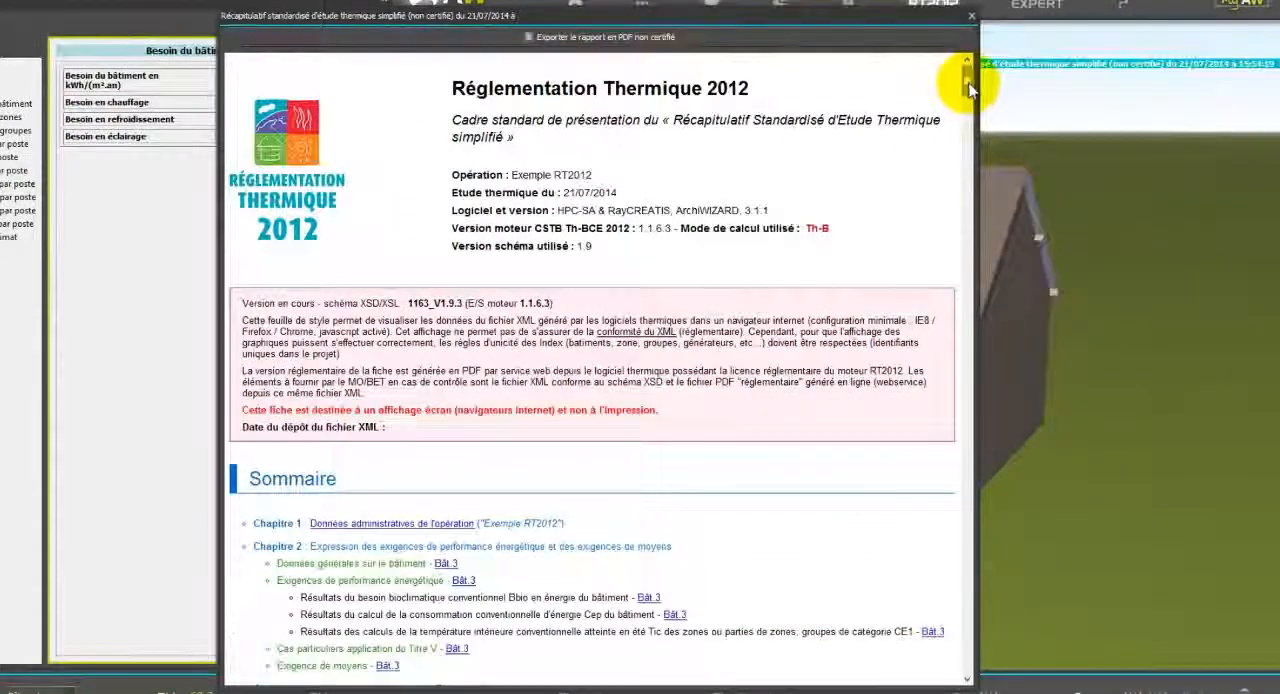
left_click_drag(924, 120, 923, 135)
left_click_drag(967, 98, 905, 403)
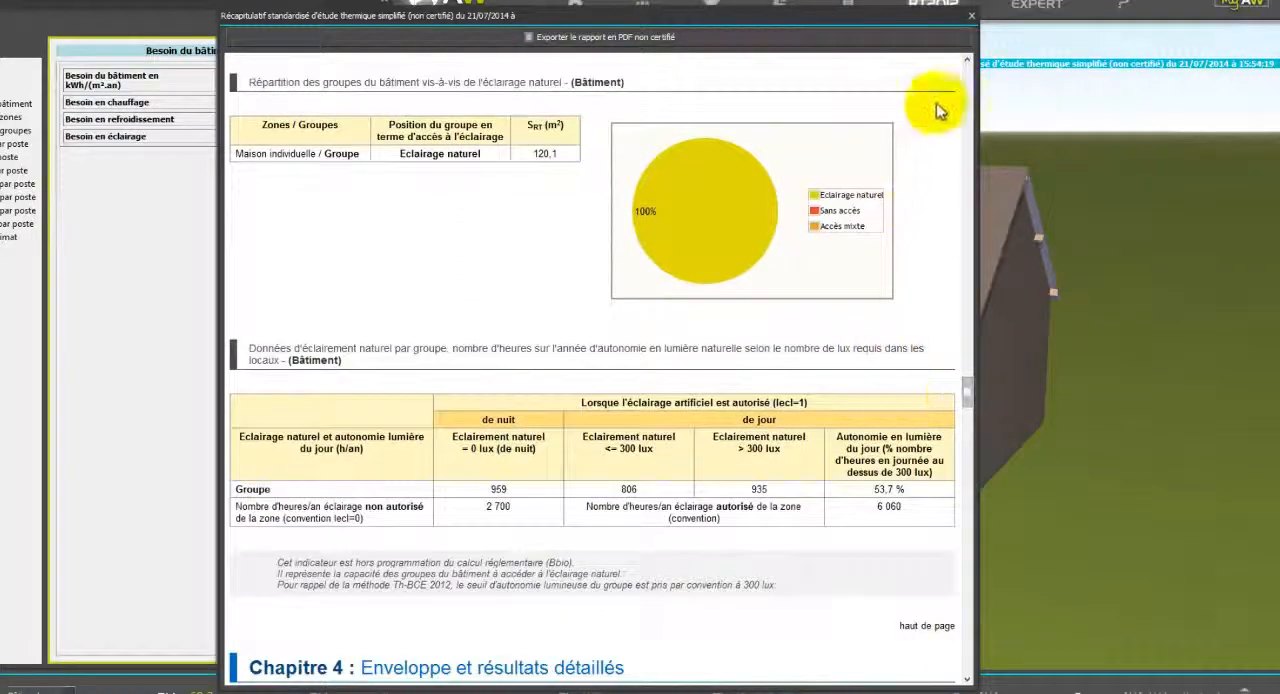
left_click(972, 18)
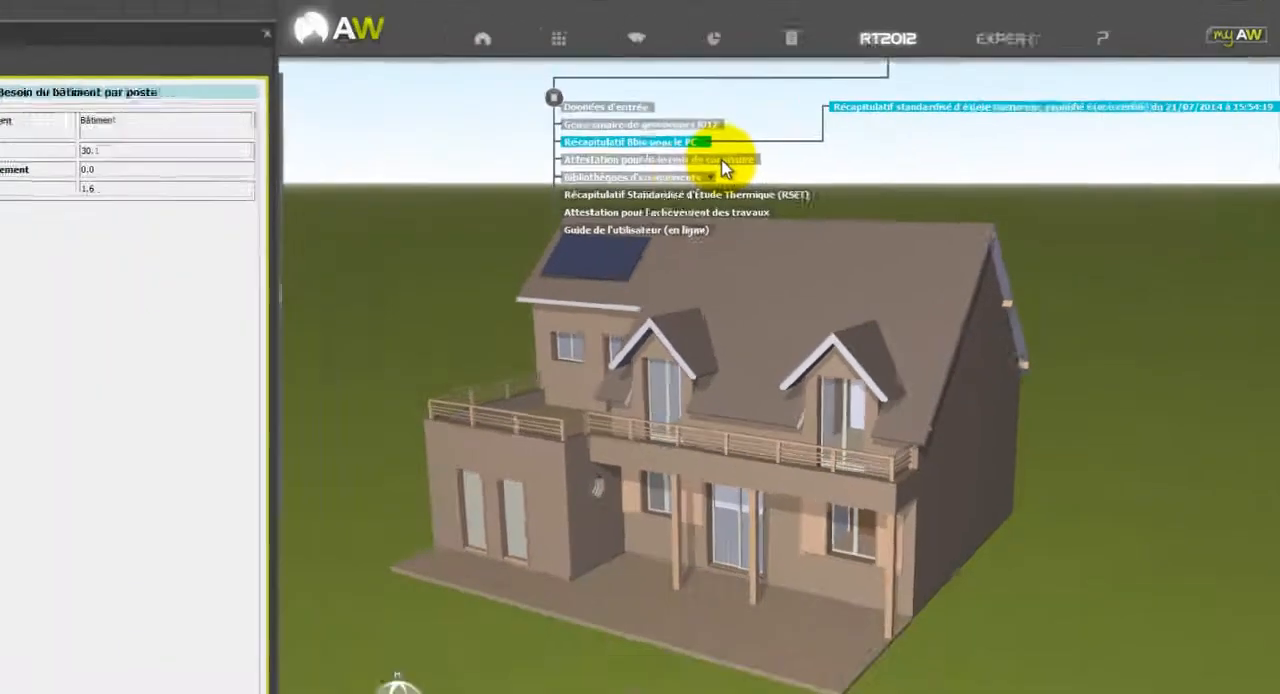
Export the building permit attestation data as EtudeRT2012 - Récap Bbio.xml in the video ArchiWIZARD folder, accepting the unvalidated elements.
left_click(345, 208)
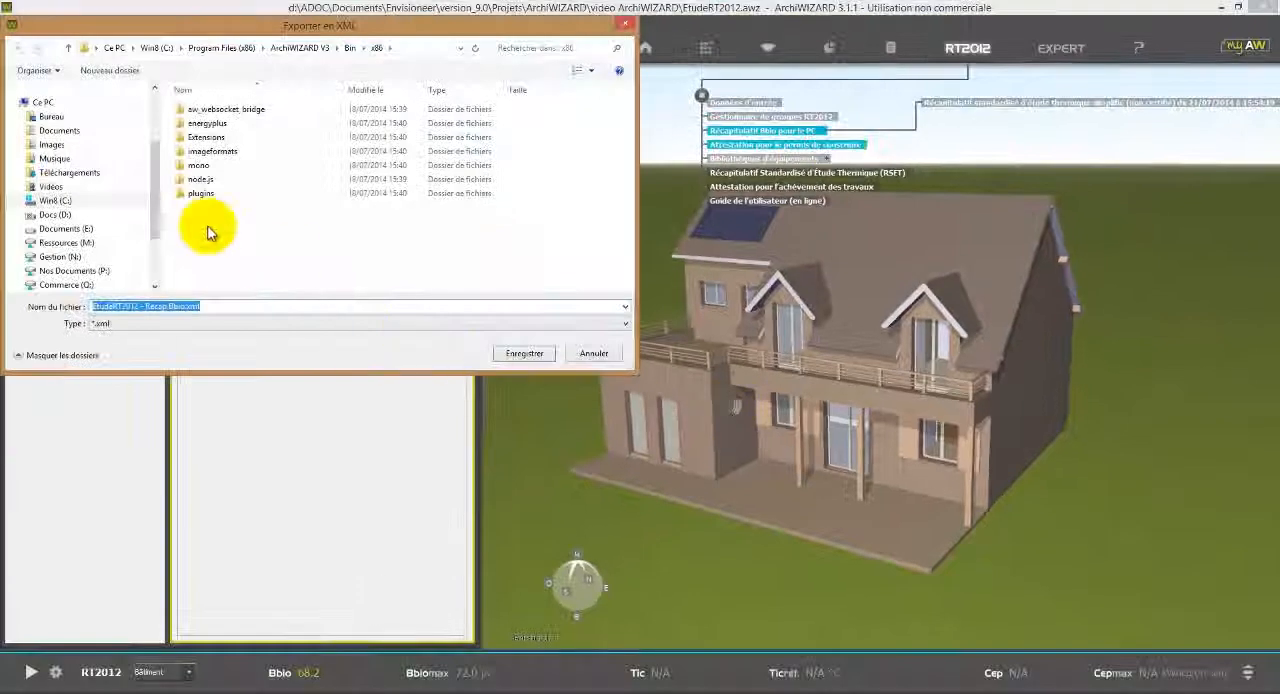
scroll(131, 120, "up", 3)
left_click(86, 151)
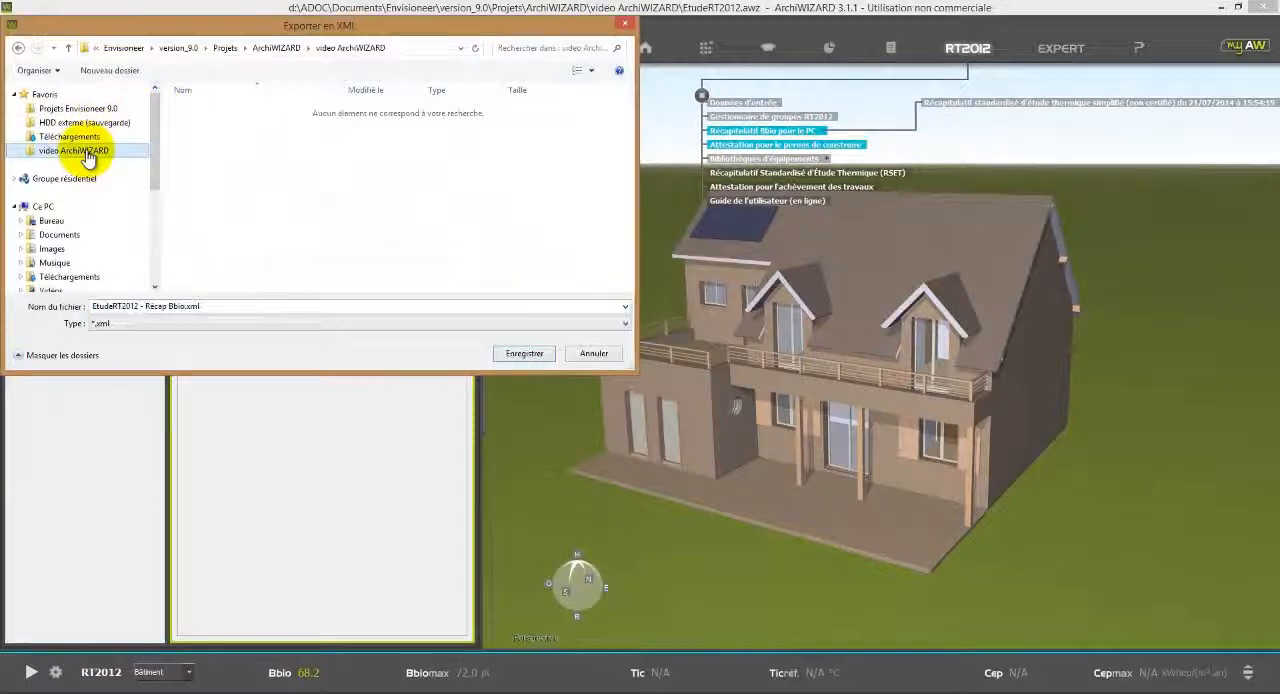
left_click(524, 354)
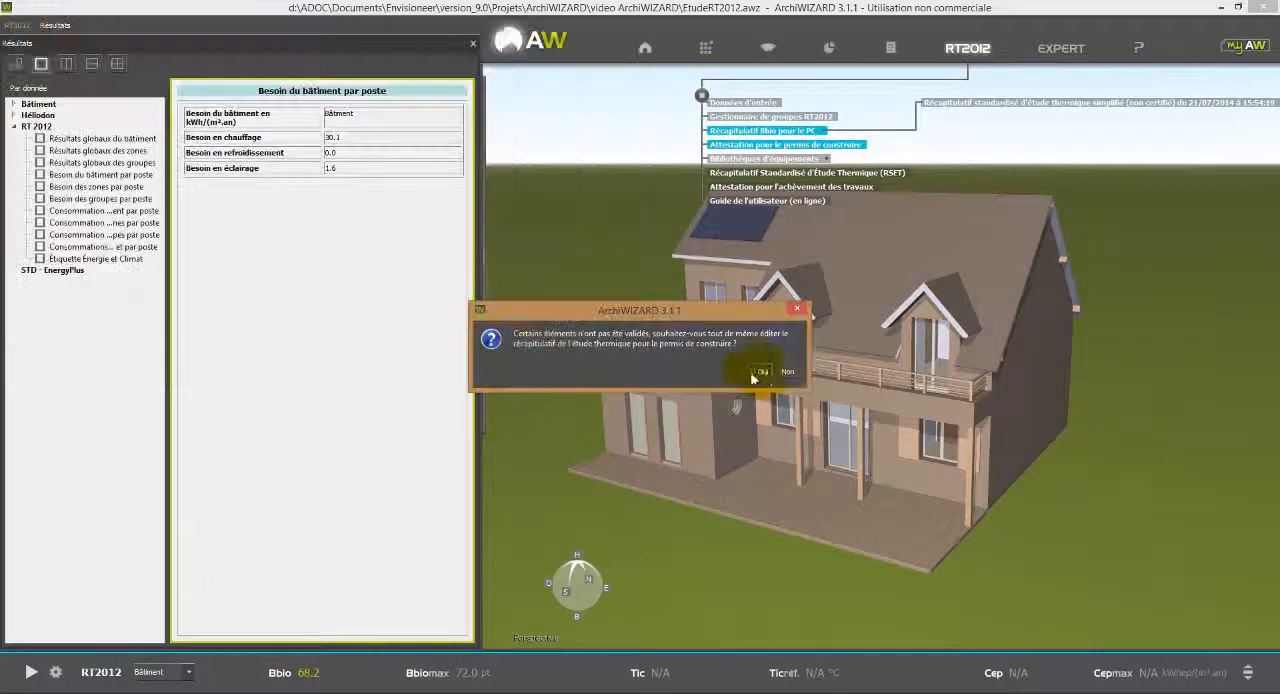
left_click(761, 371)
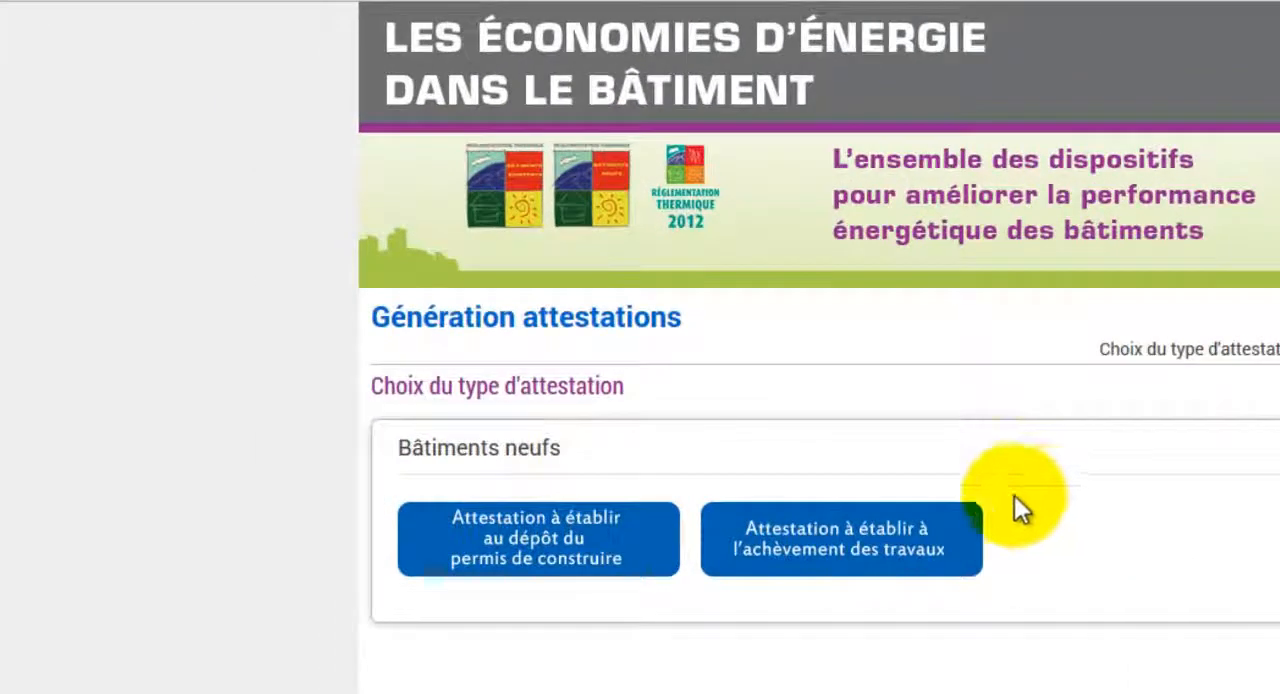
On the attestation website, choose the building permit attestation and import EtudeRT2012 - Récap Bbio.xml under Autres opérations.
left_click(564, 540)
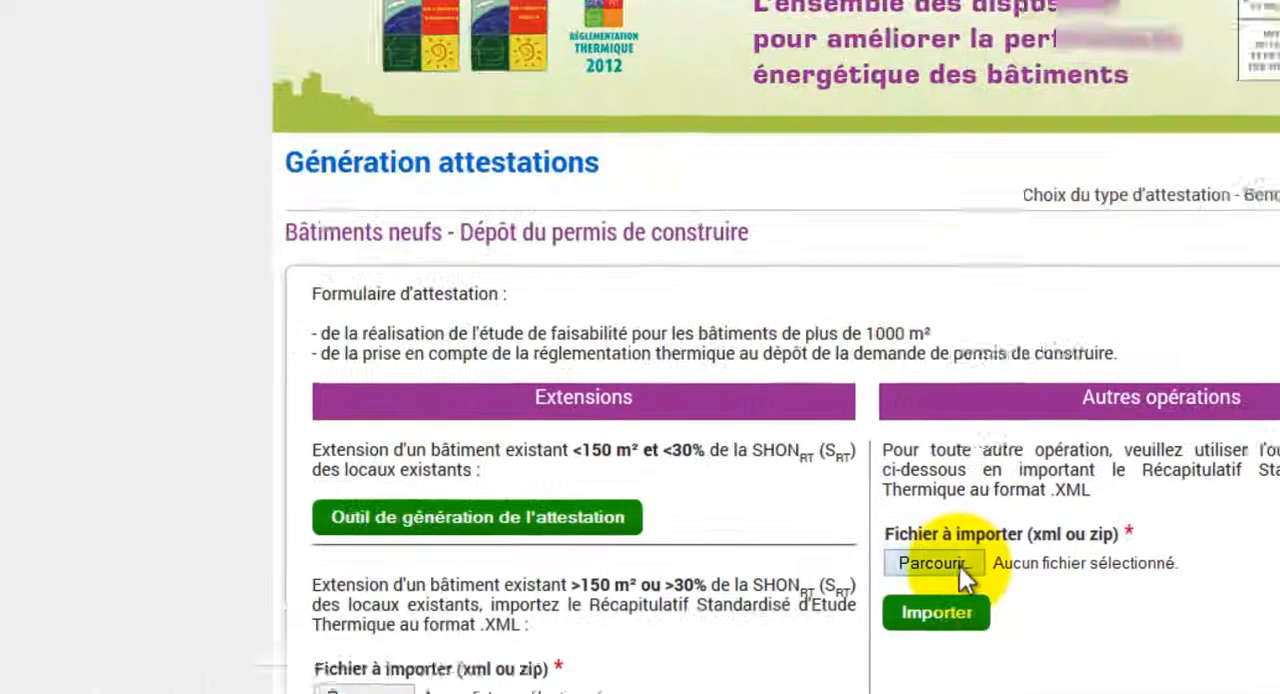
left_click(746, 391)
left_click(400, 284)
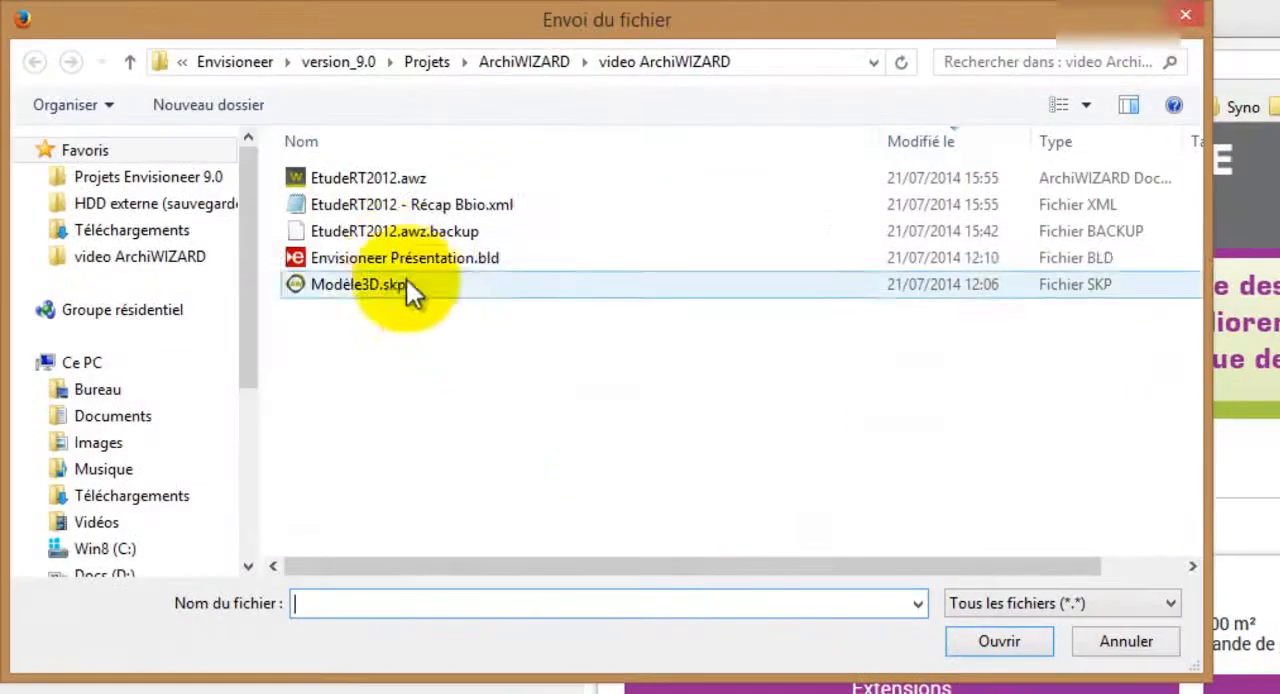
left_click(411, 206)
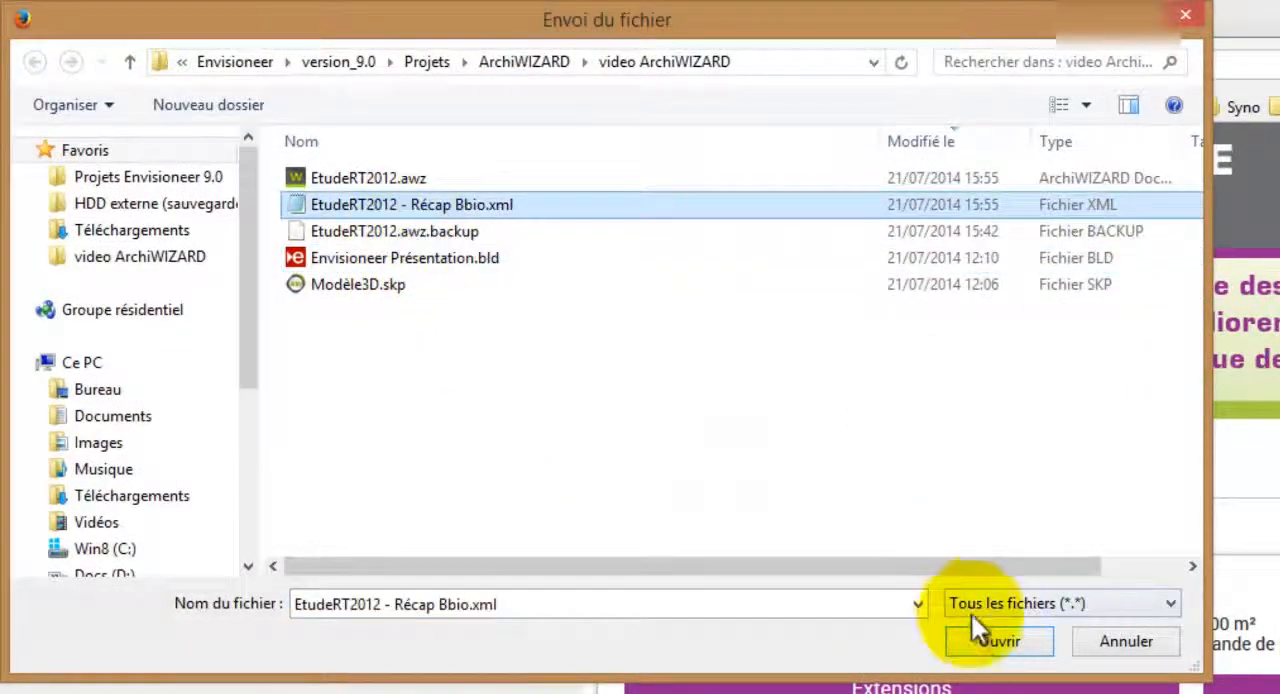
left_click(985, 641)
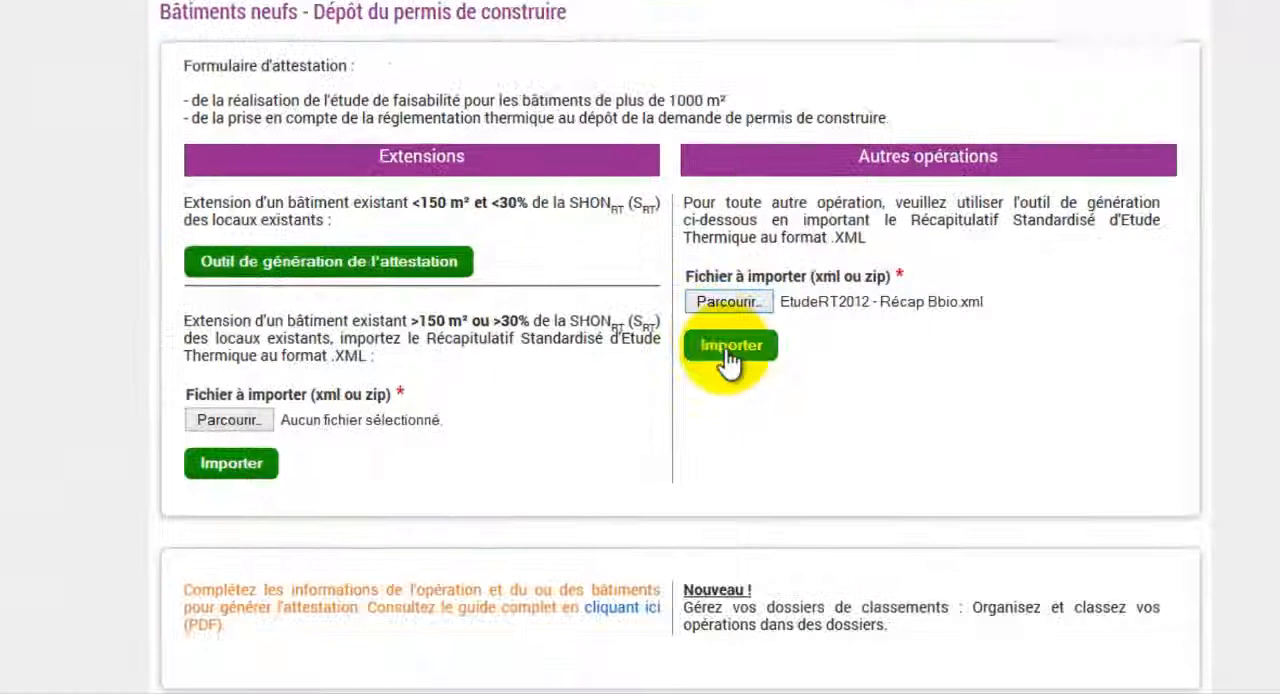
left_click(728, 347)
Complete the Exemple RT2012 operation with A.Doc as Représentant MOA and xxxxxxxx as cadastral reference, and save the update.
scroll(716, 416, "down", 3)
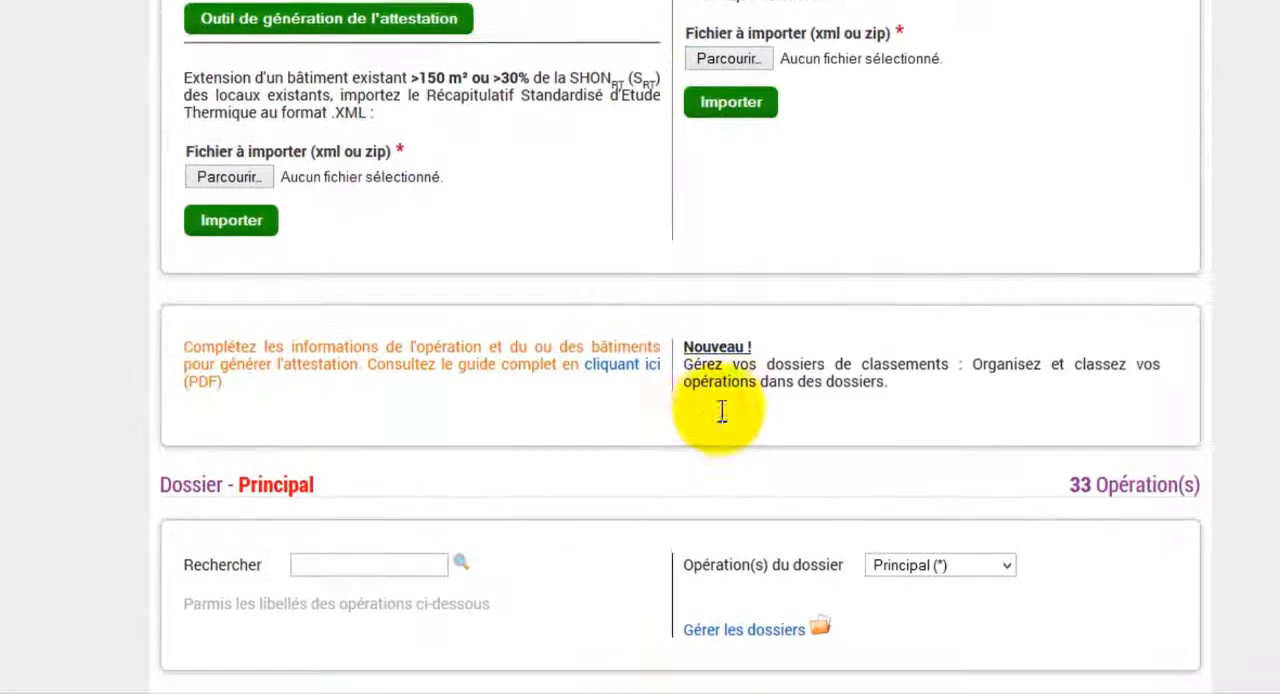
scroll(447, 436, "down", 5)
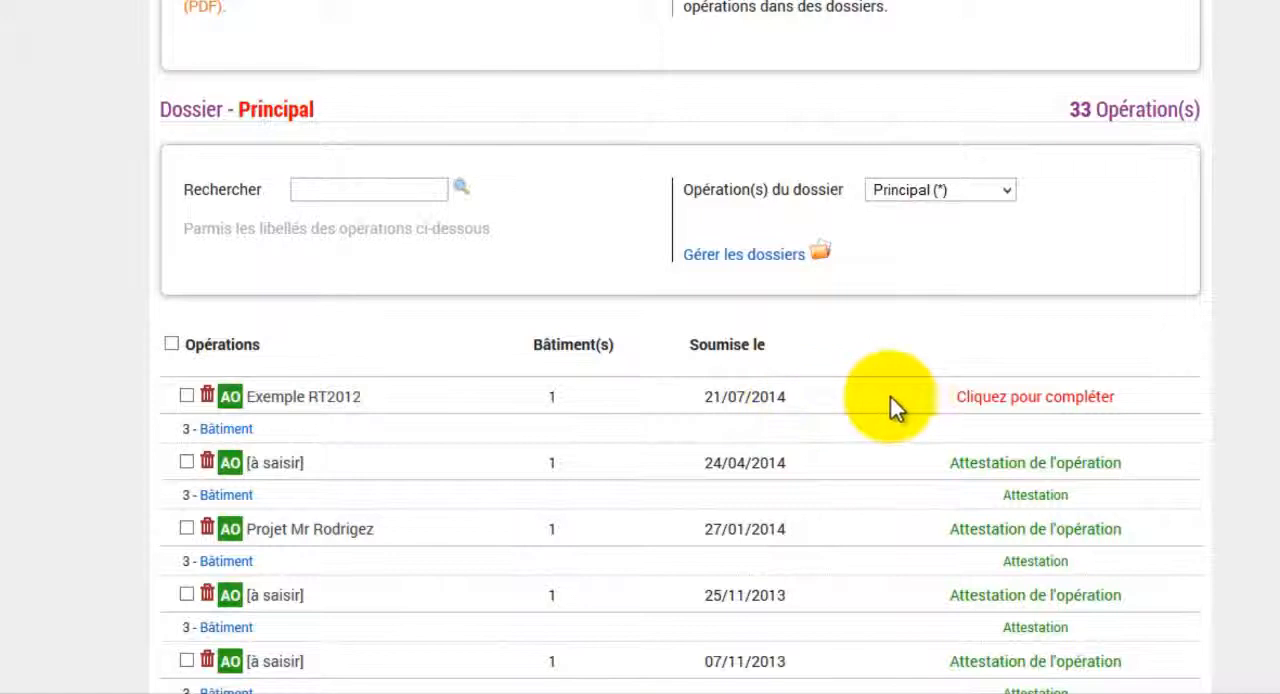
left_click(970, 398)
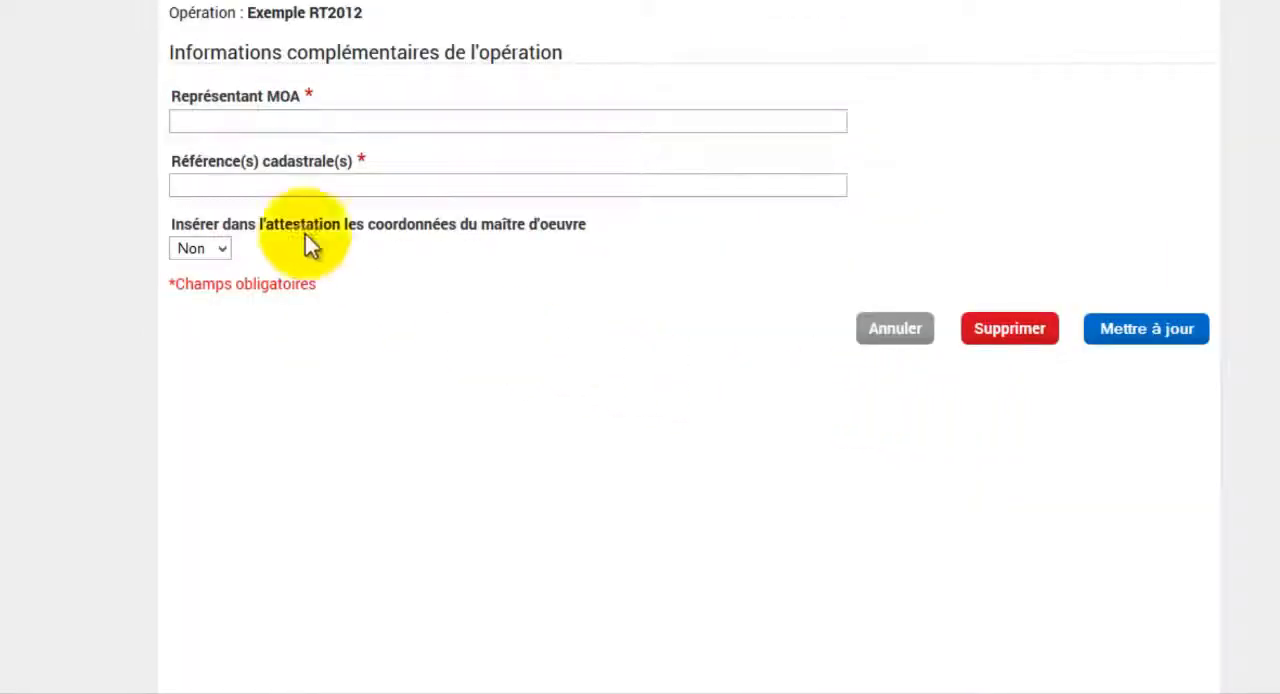
left_click(211, 122)
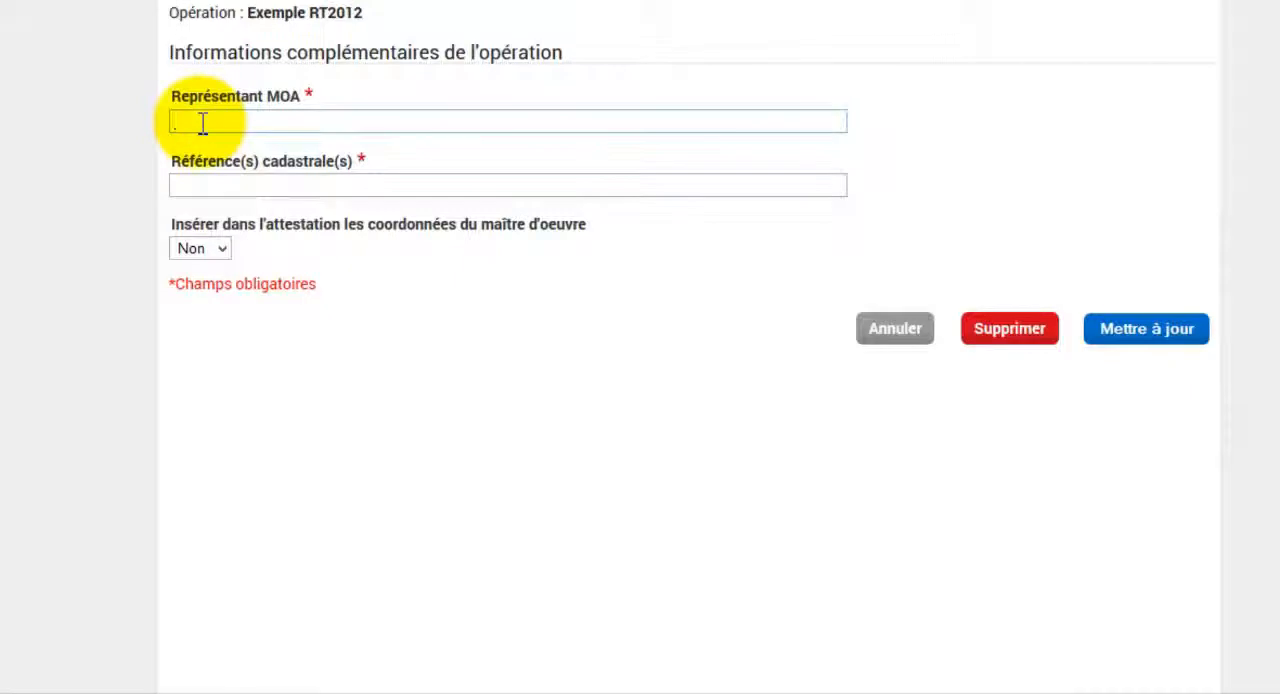
type("A.Doc")
left_click(270, 186)
type("xxxx")
left_click(286, 210)
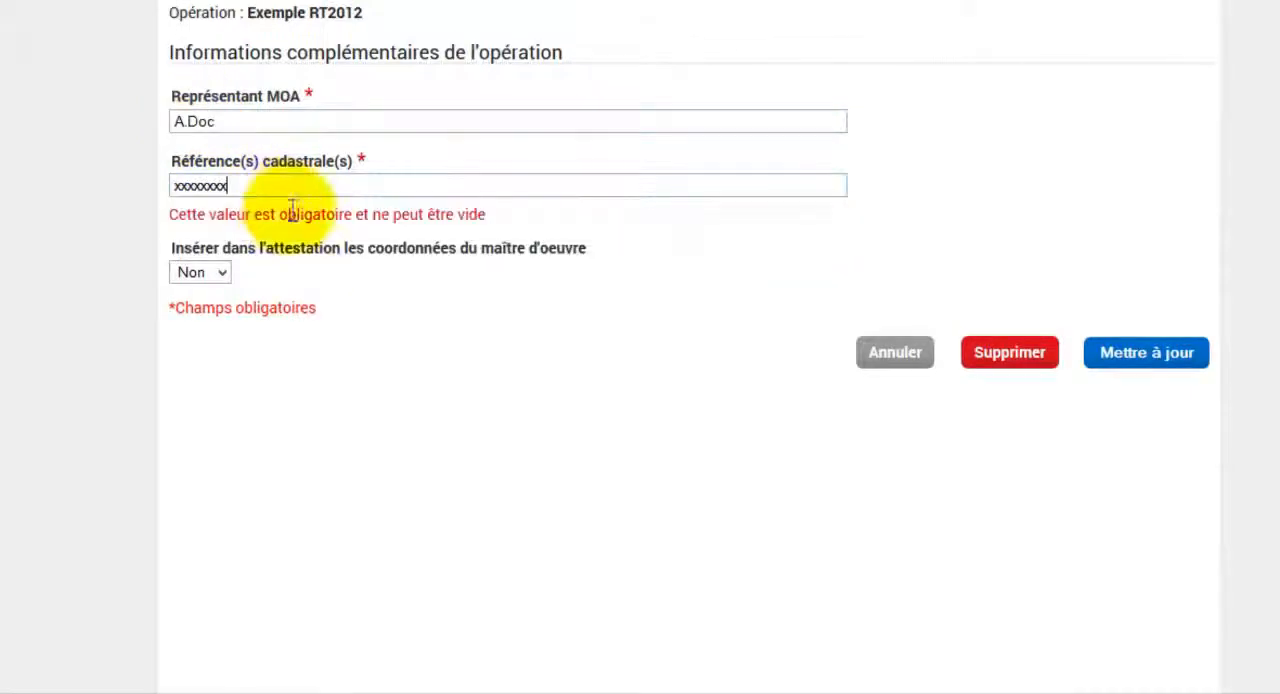
left_click(1178, 358)
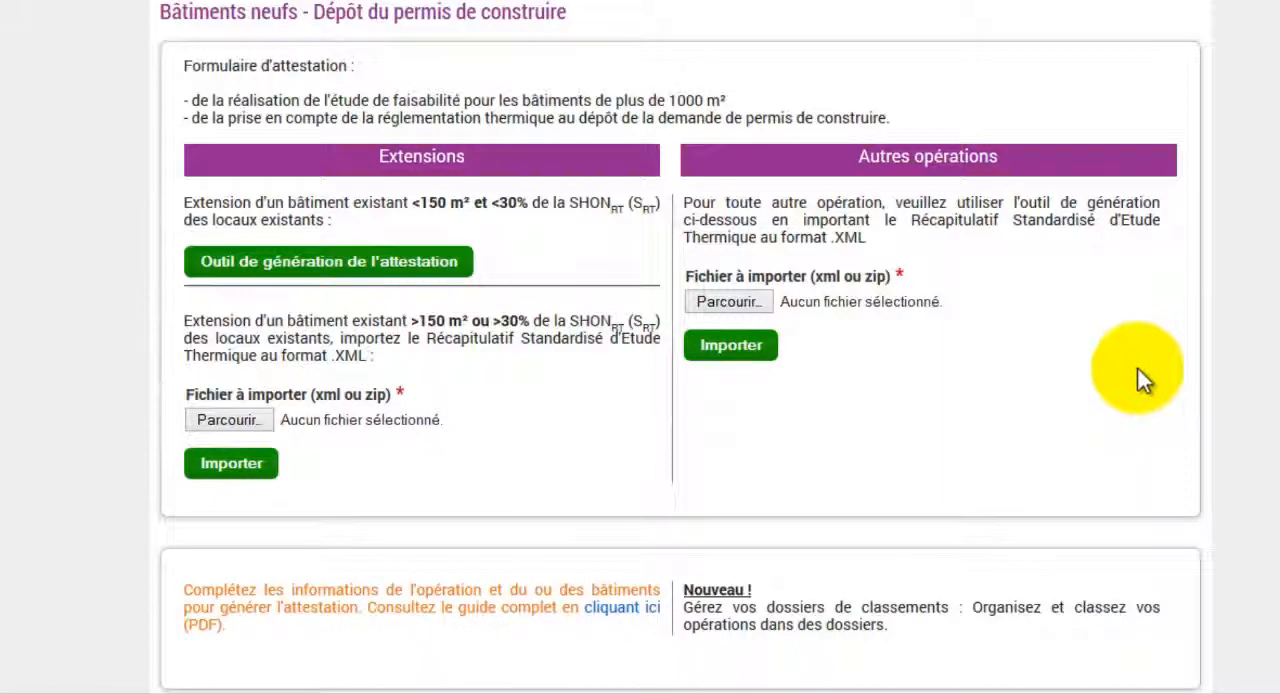
For the Exemple RT2012 building, select the individual thermodynamic electric water heater as the renewable energy source and save the update.
scroll(1143, 378, "down", 5)
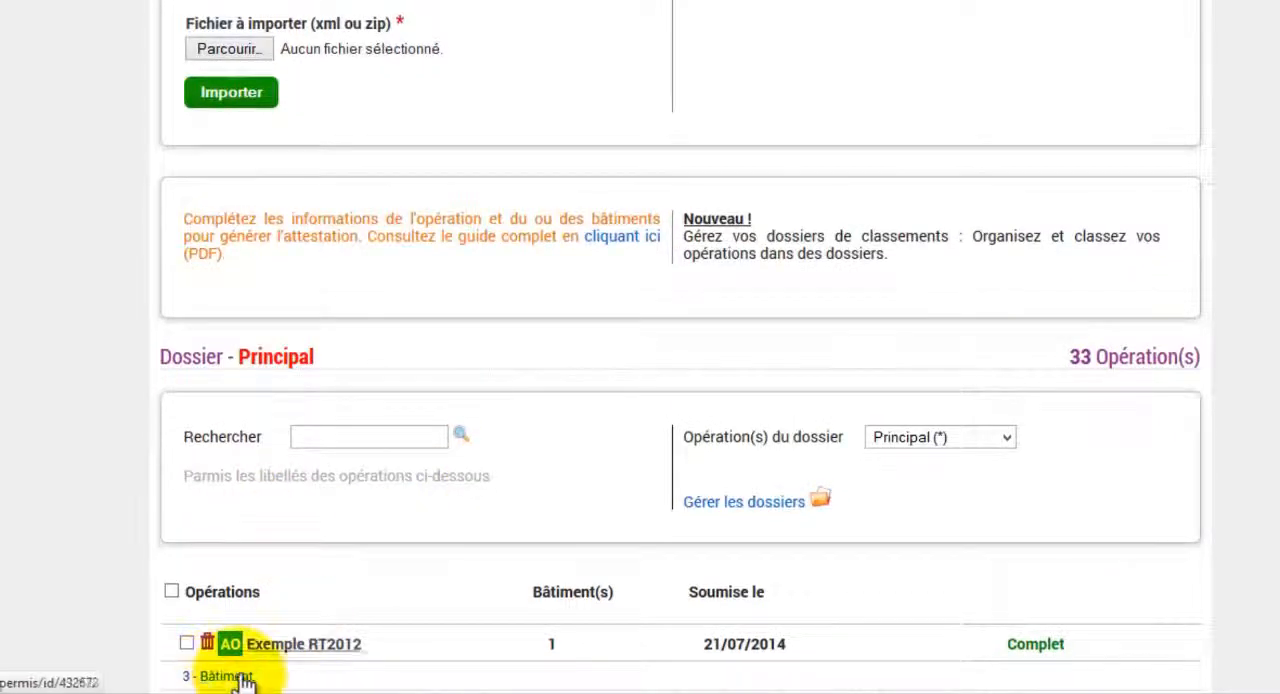
left_click(226, 677)
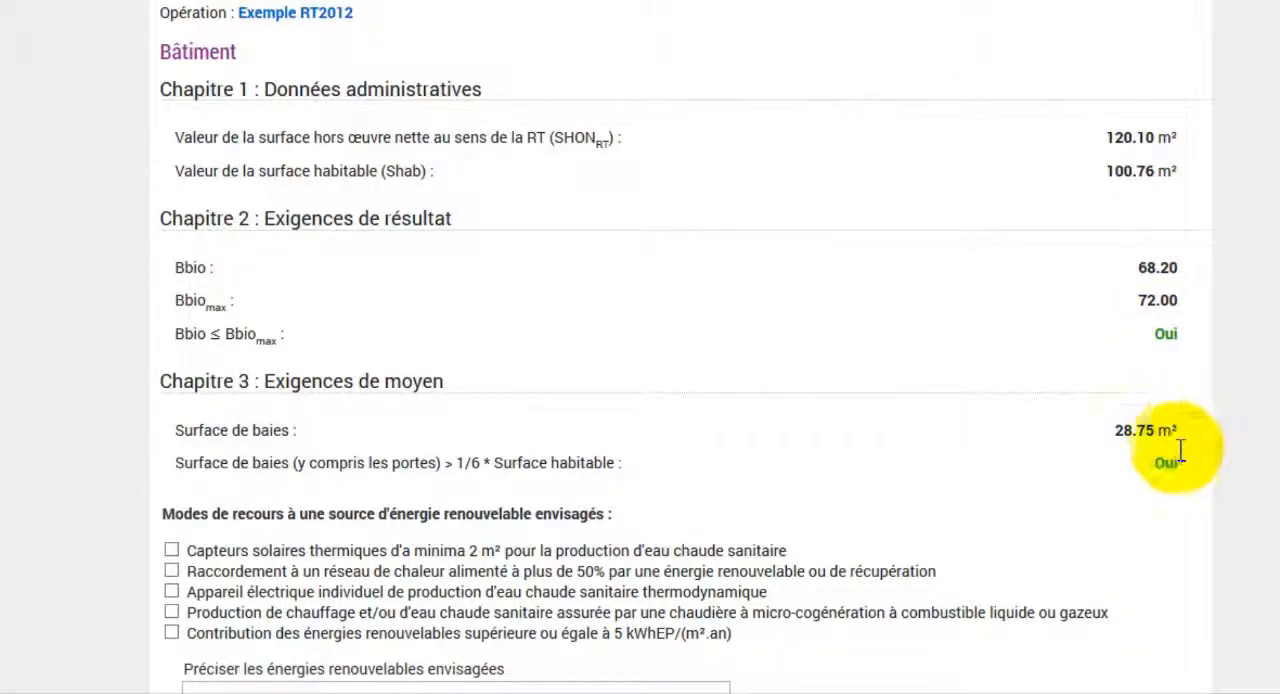
left_click(171, 592)
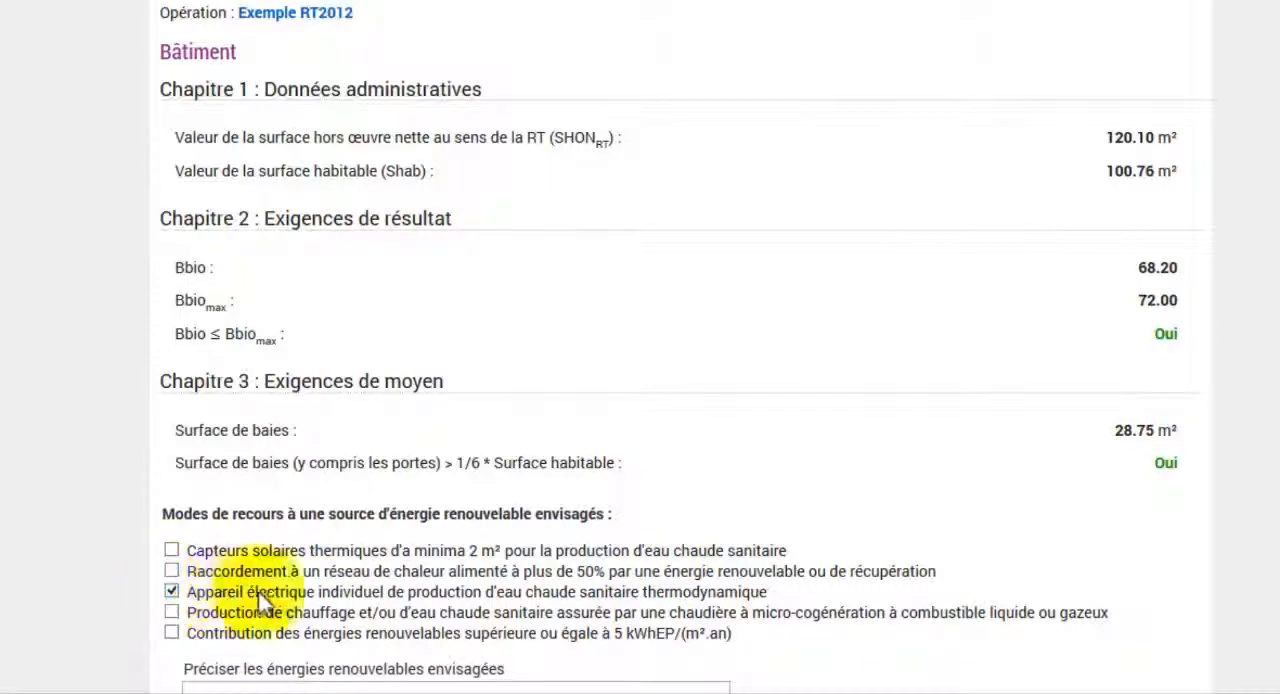
scroll(730, 596, "down", 1)
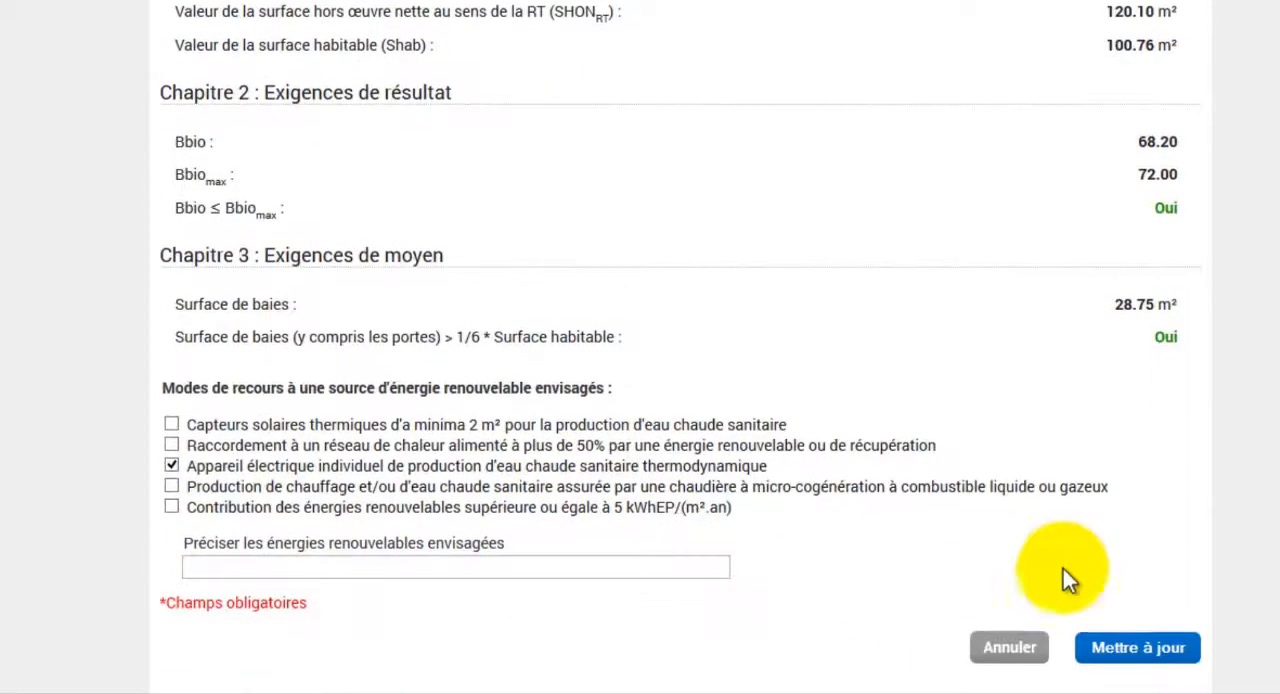
left_click(1175, 652)
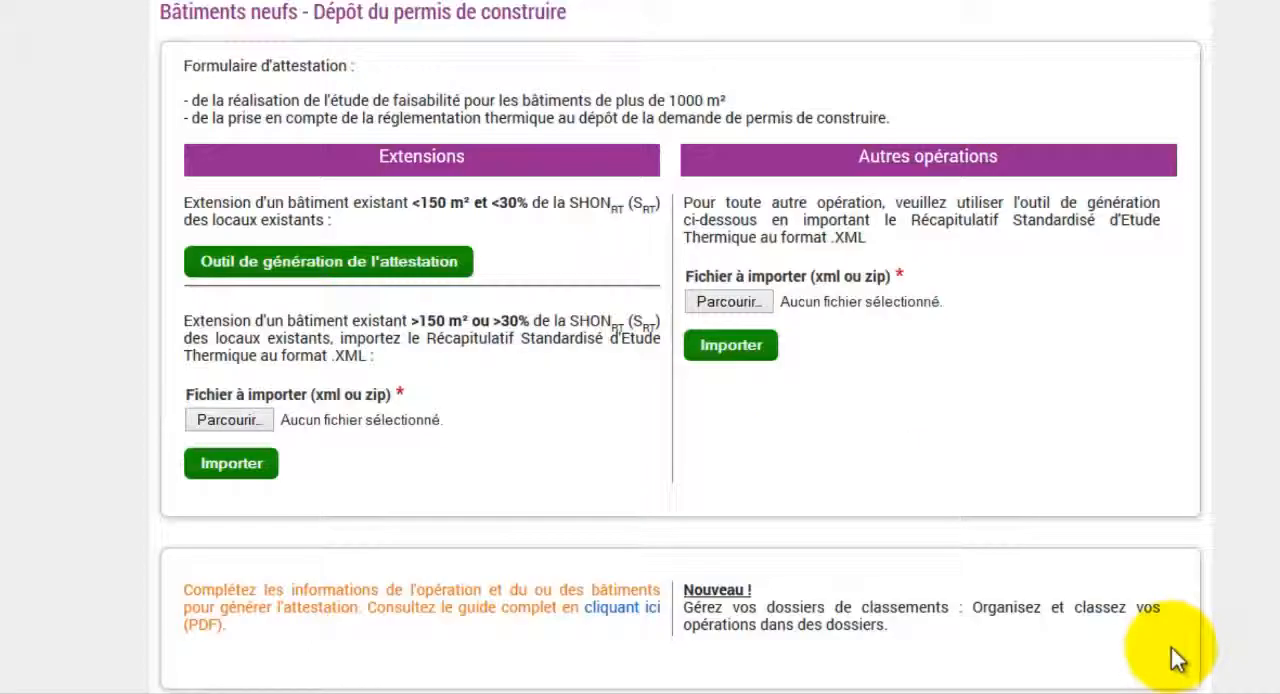
Open the generated attestation for the Exemple RT2012 operation and look through the document.
scroll(1160, 655, "down", 4)
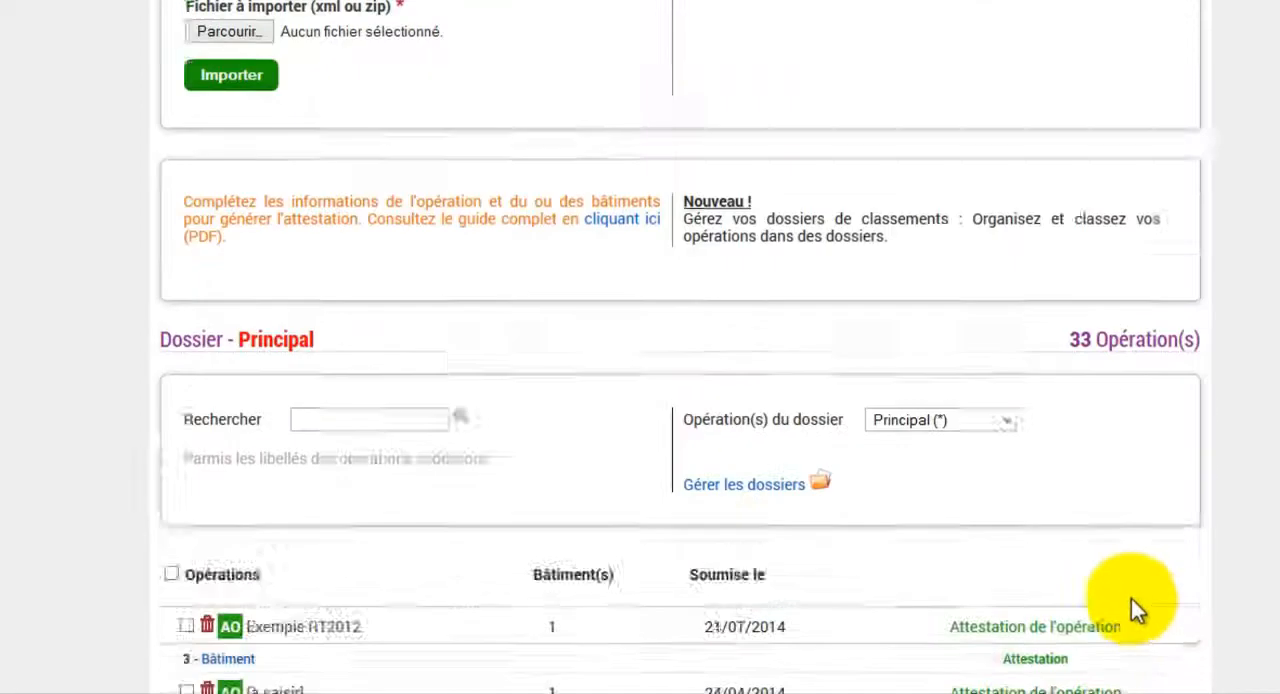
left_click(1021, 557)
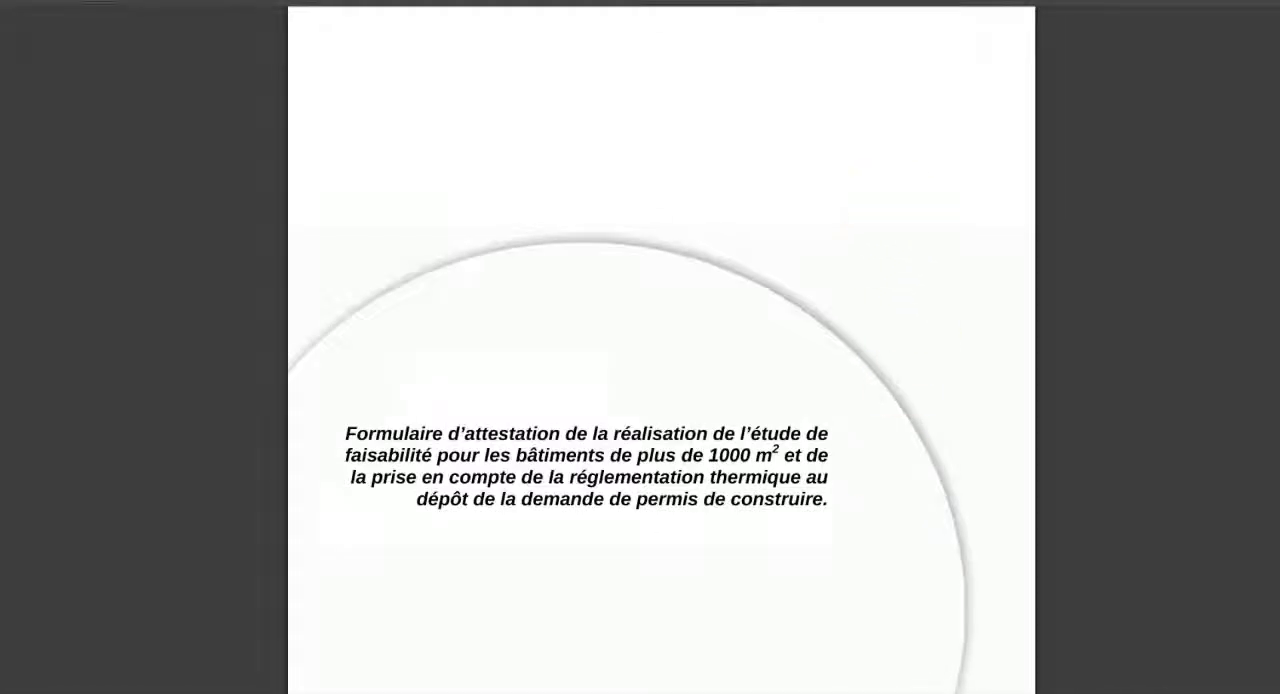
scroll(661, 350, "down", 5)
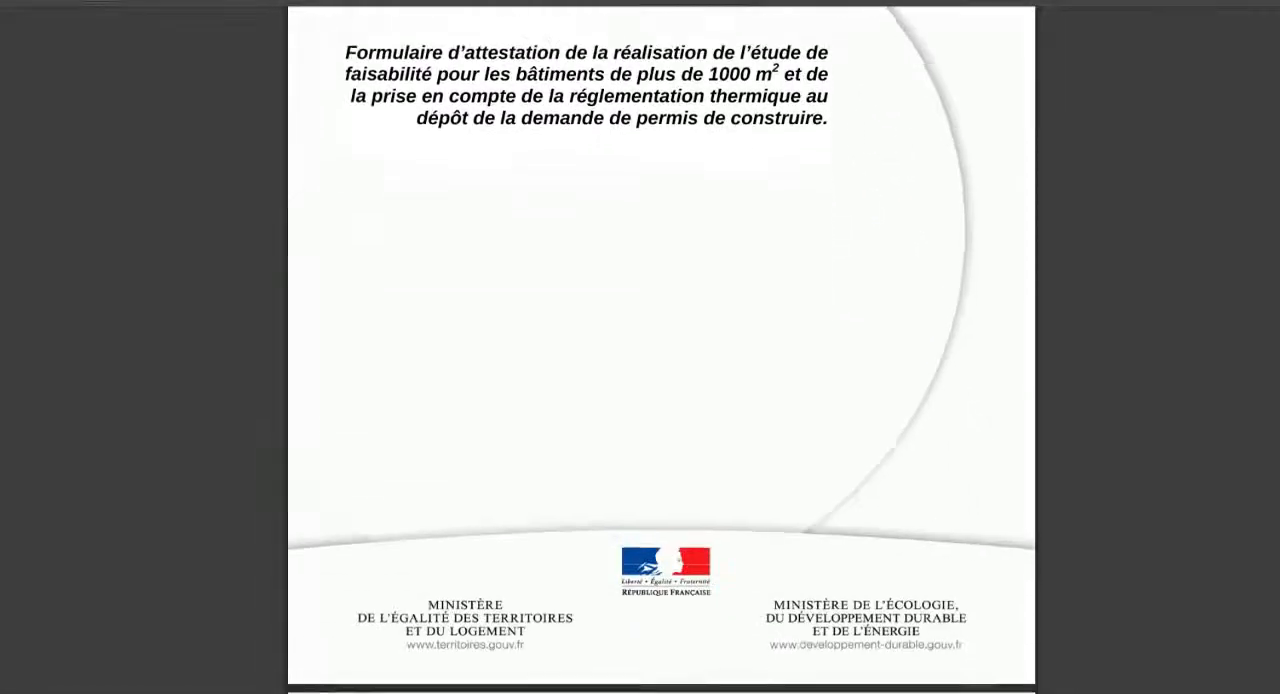
Read the attestation from the applicant declaration through the Disposition 2 thermal regulation chapters to the signature block.
scroll(661, 350, "down", 5)
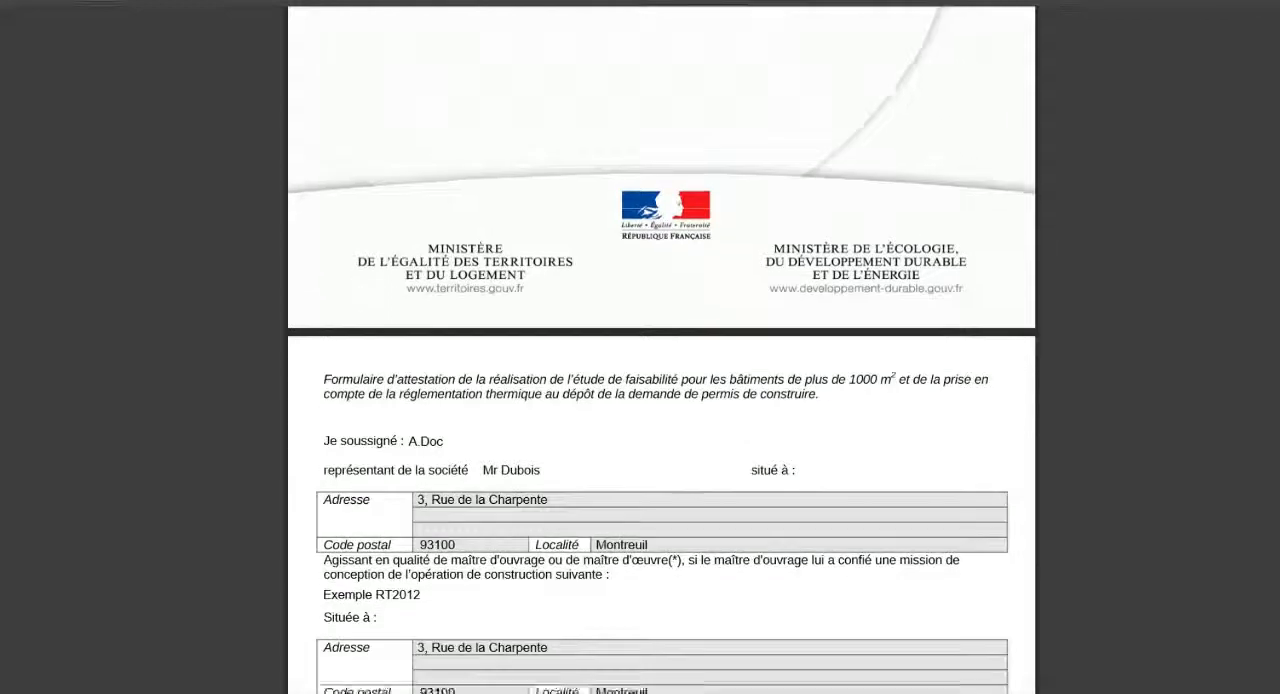
scroll(661, 350, "down", 4)
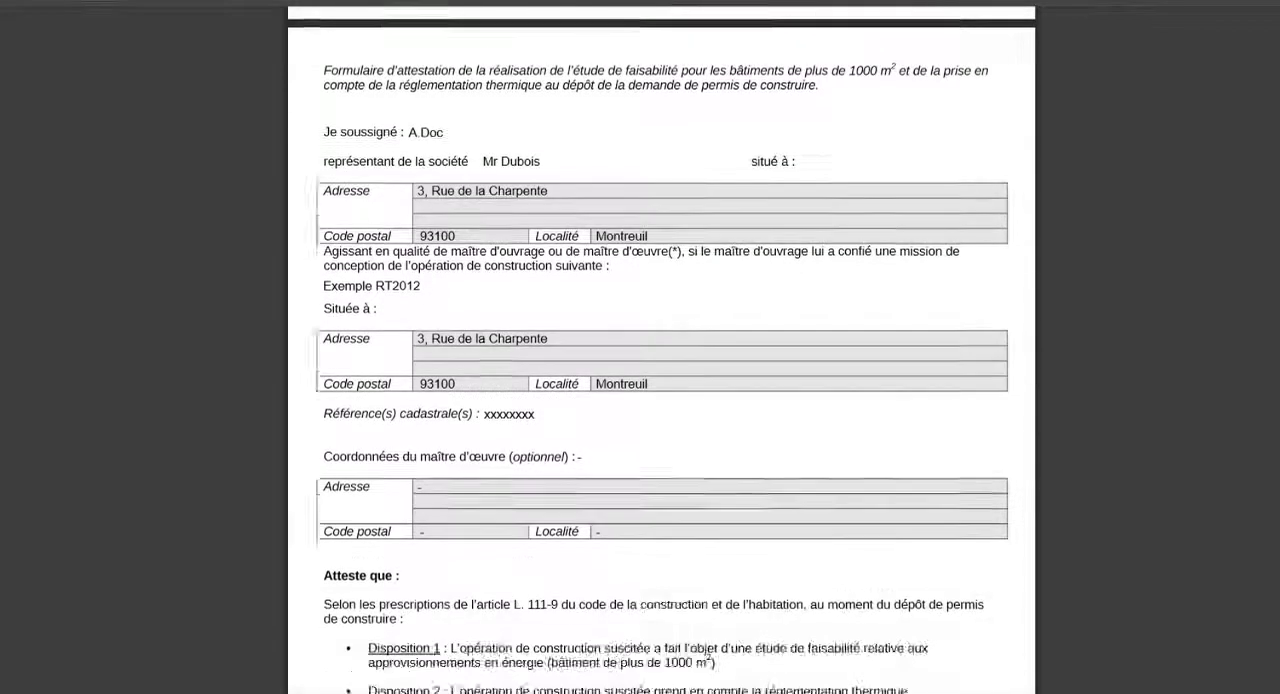
scroll(661, 350, "down", 5)
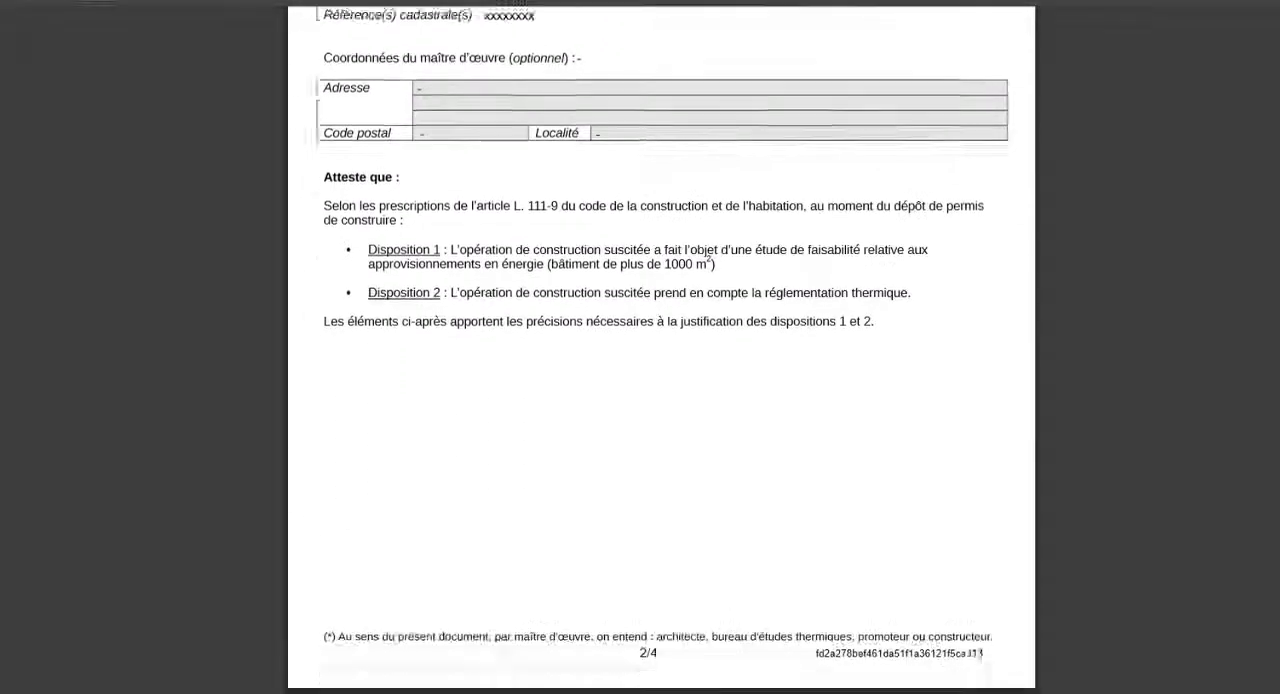
scroll(661, 350, "down", 7)
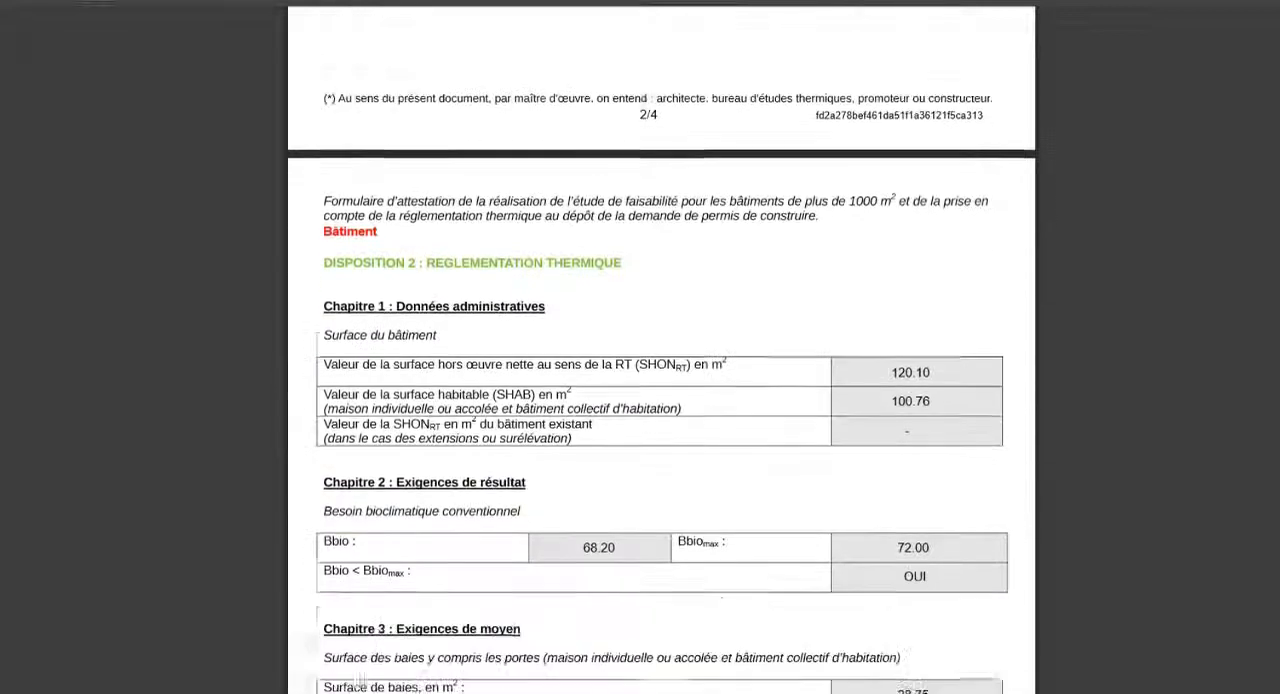
scroll(661, 350, "down", 10)
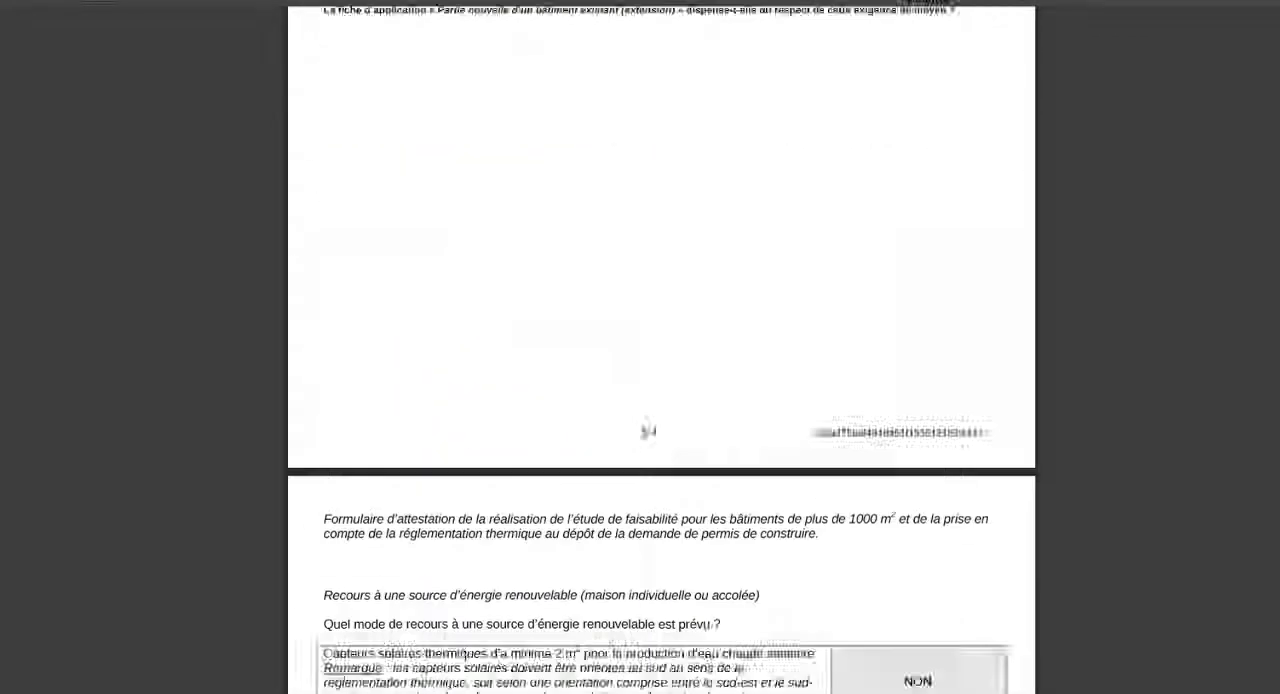
scroll(661, 350, "down", 2)
scroll(661, 350, "down", 12)
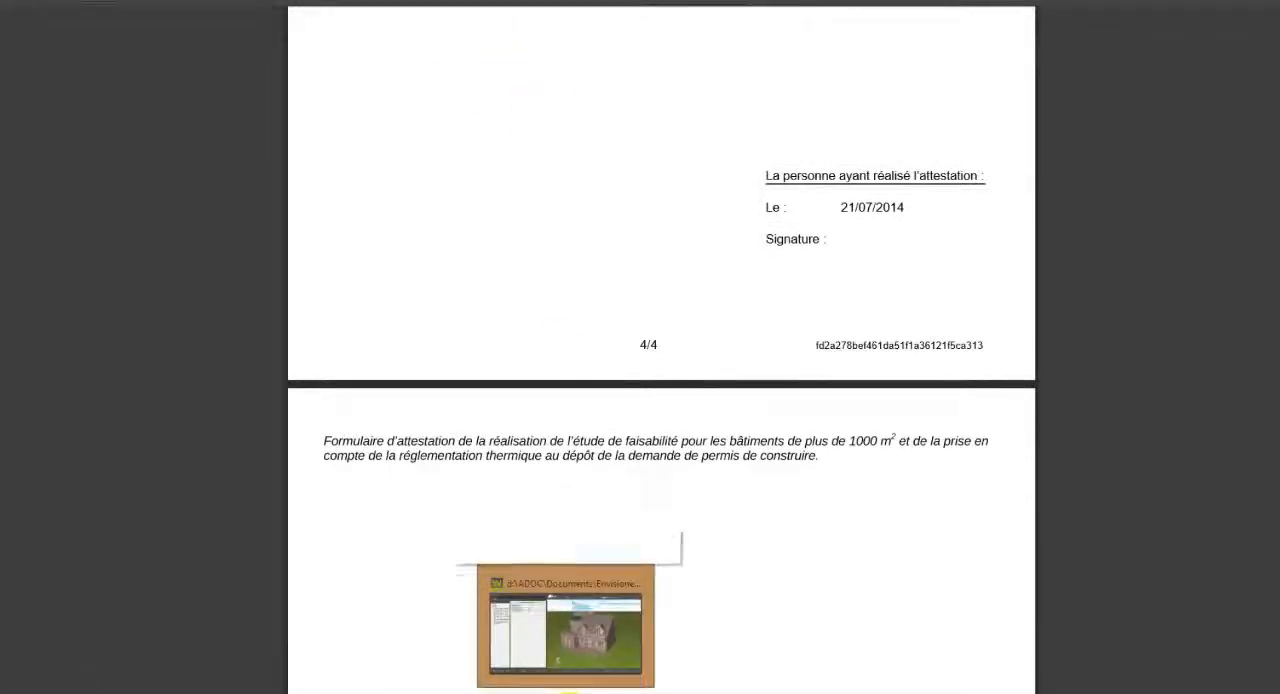
Switch to ArchiWIZARD and import the gas set chaudière gaz (ch+ECS) + plancher ch + VMC SF.xml from Ensembles d'equipements MI with all its project collections.
left_click(568, 690)
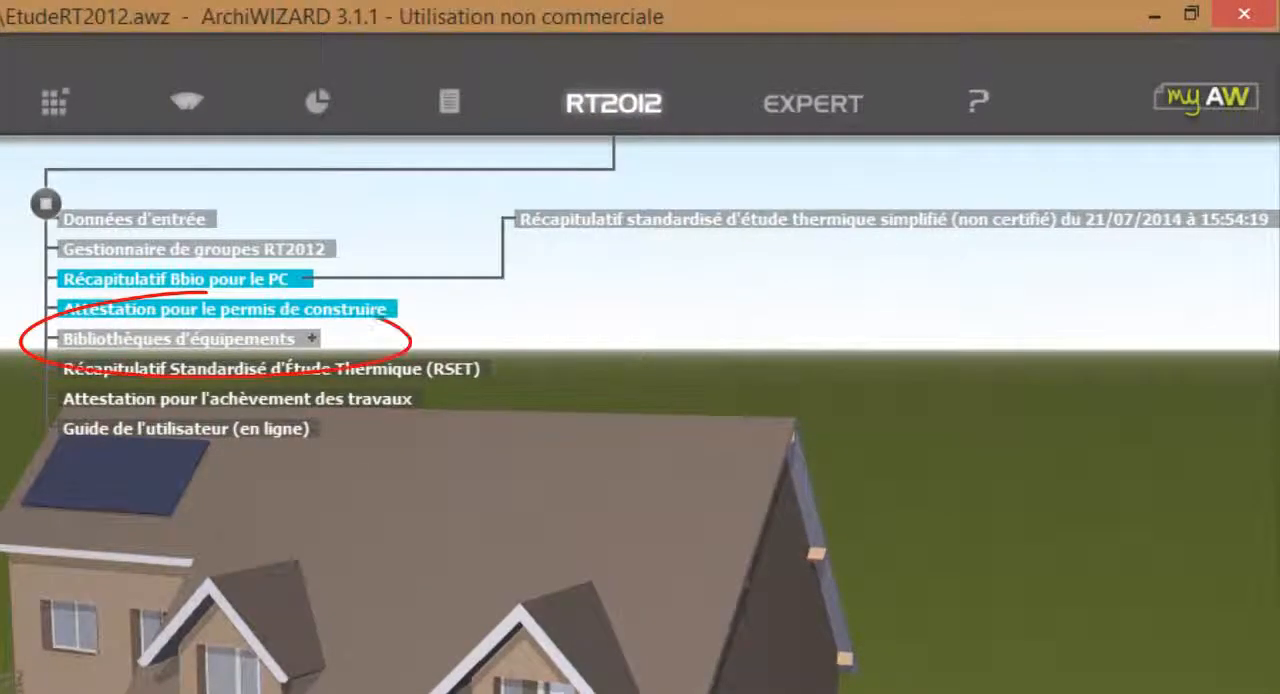
left_click(309, 337)
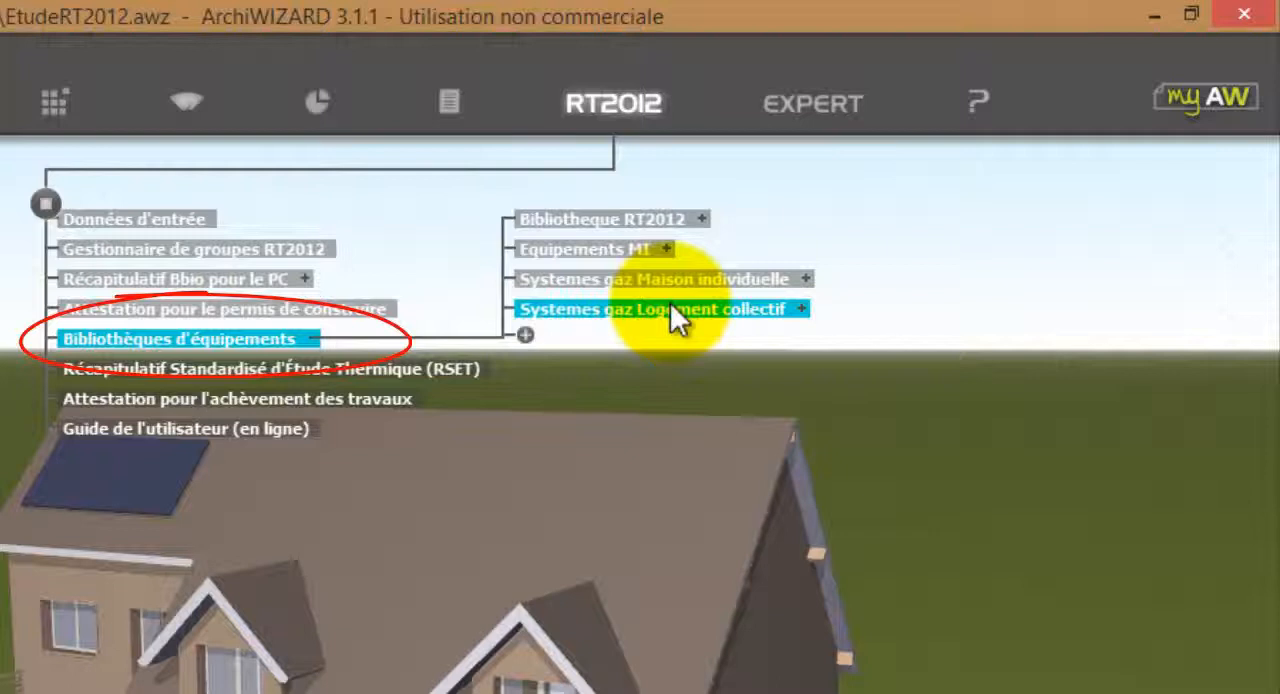
left_click(667, 249)
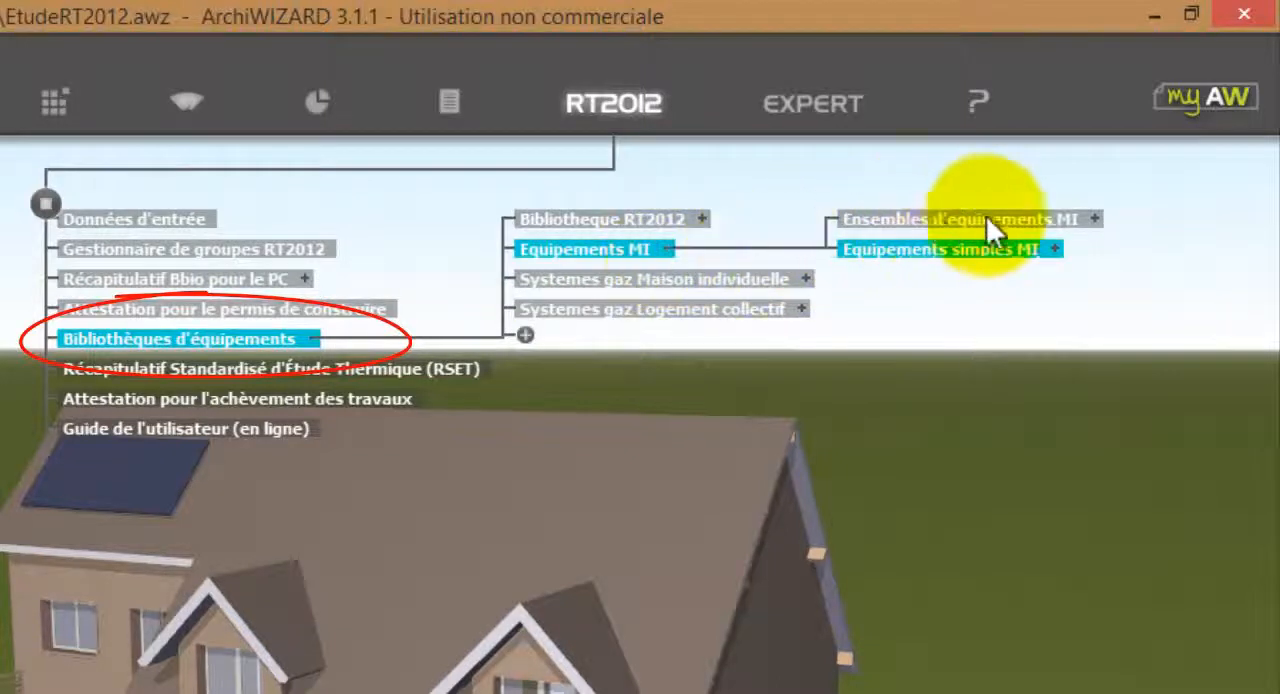
left_click(1094, 218)
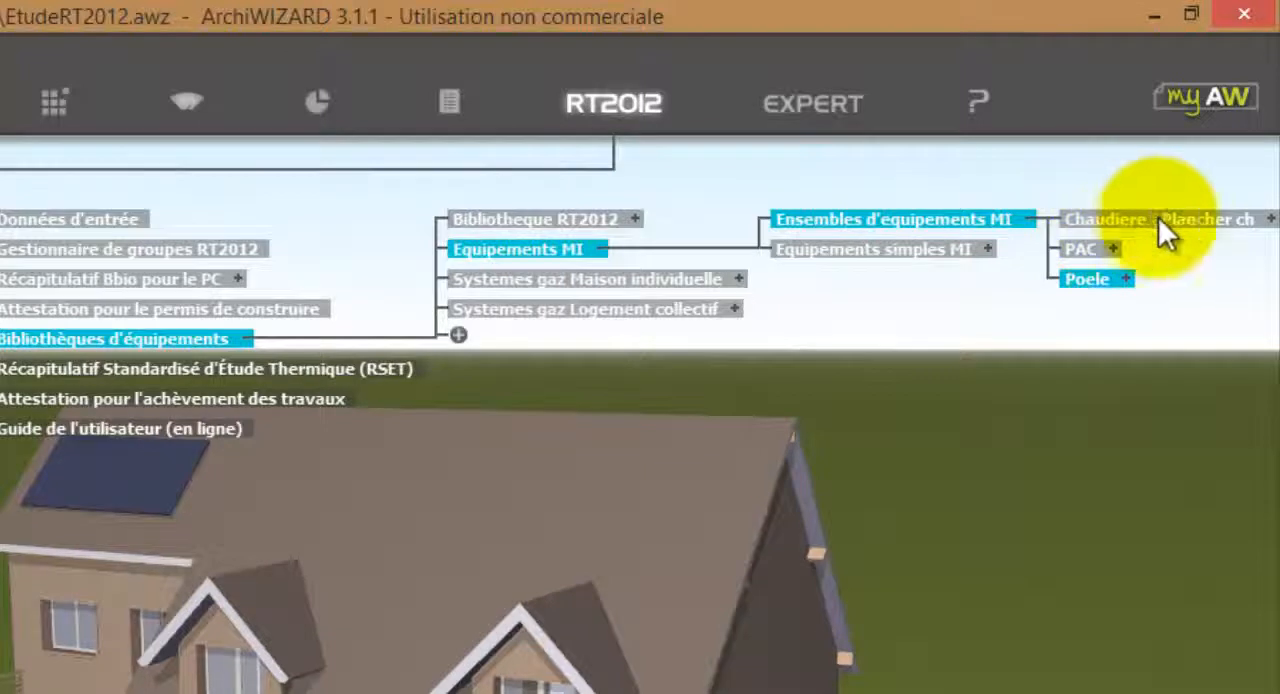
left_click(1271, 221)
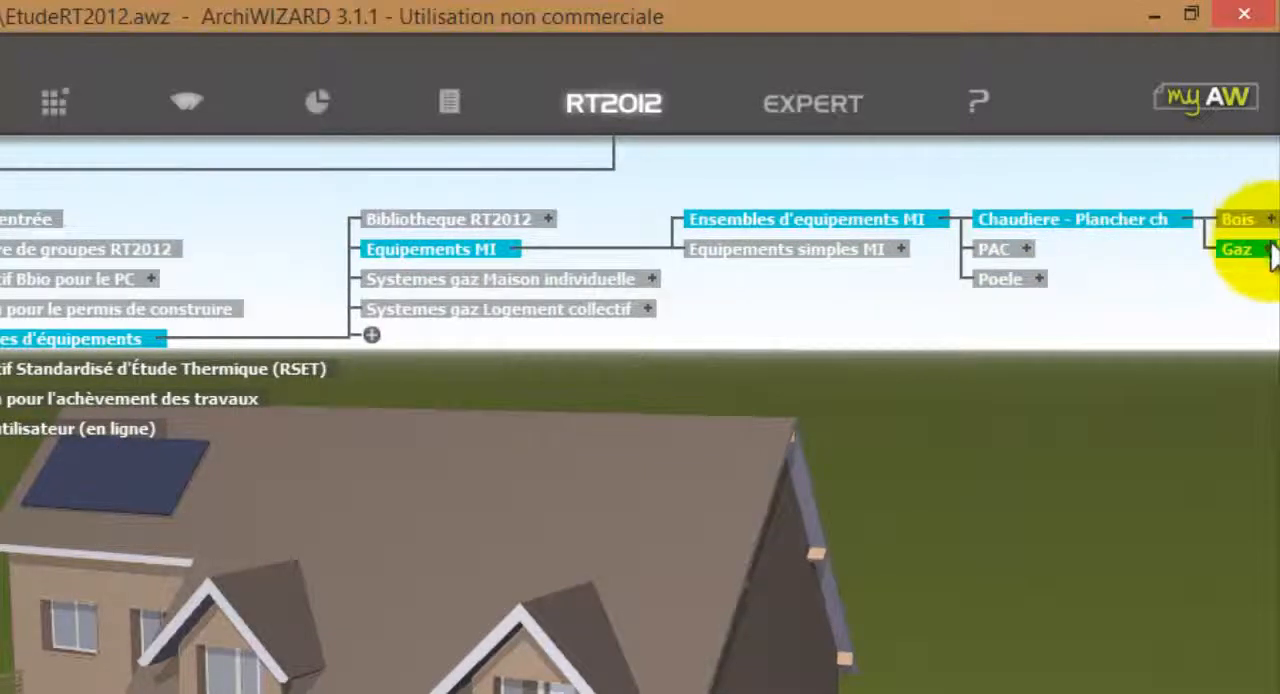
left_click(1270, 255)
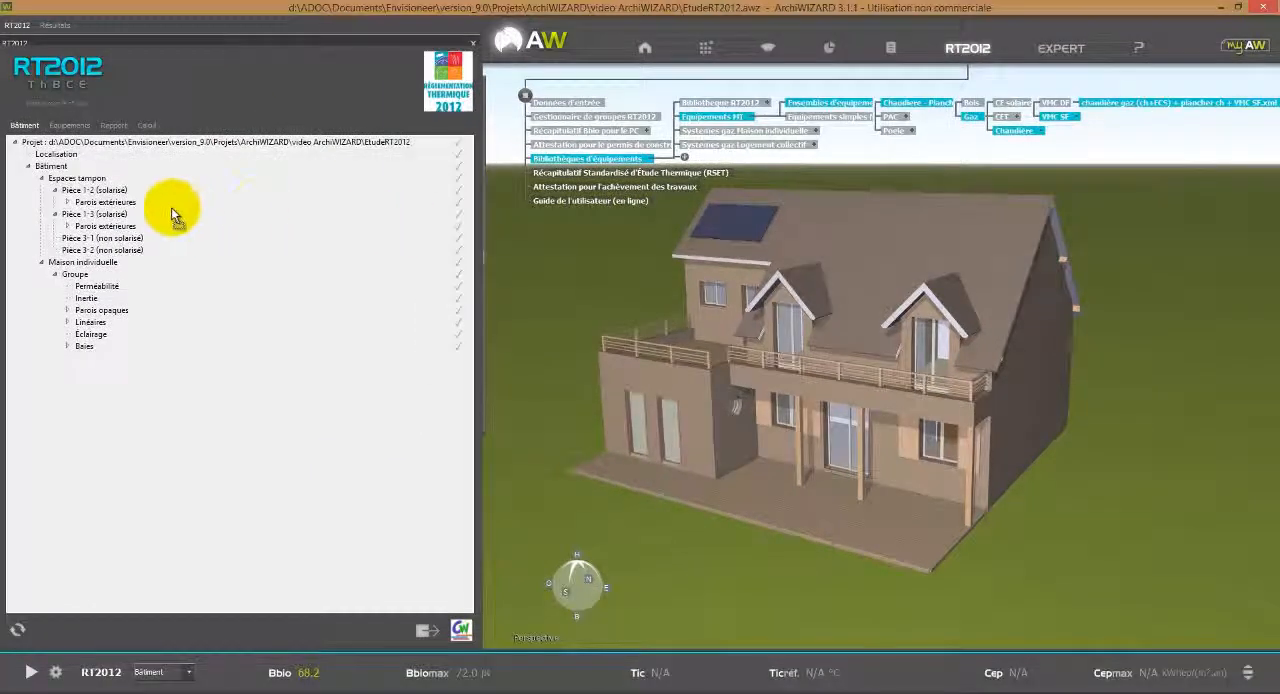
left_click_drag(171, 207, 172, 208)
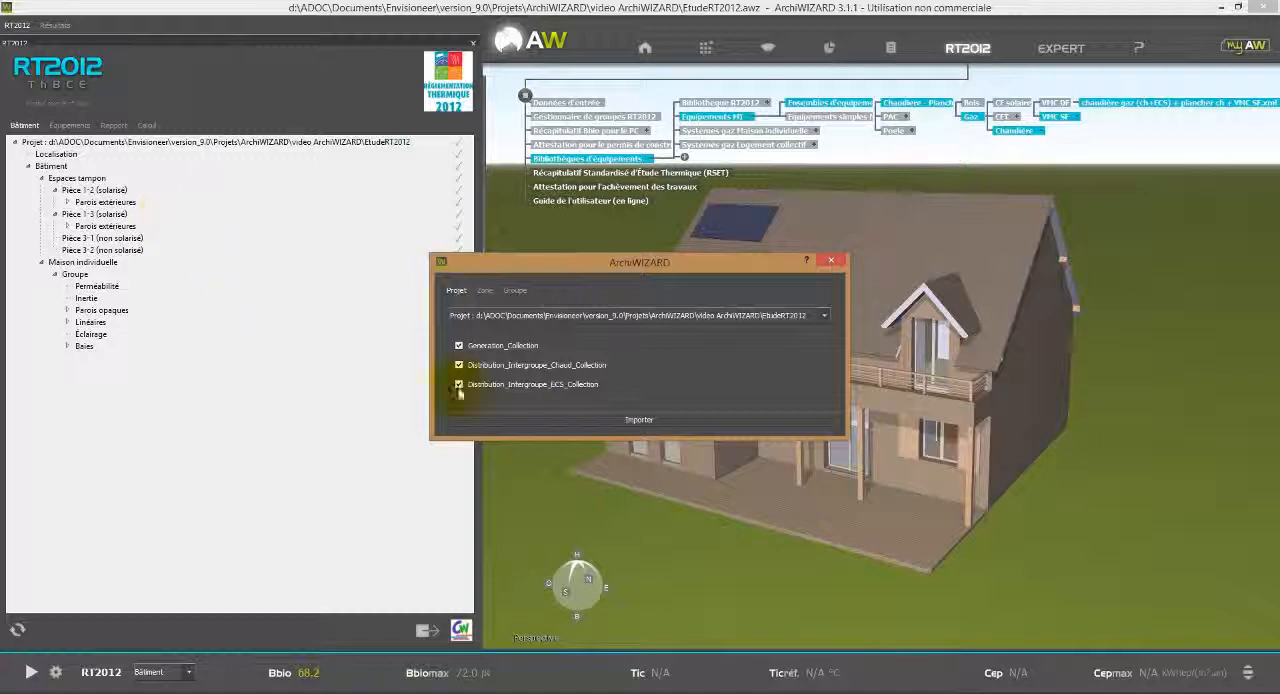
left_click(578, 427)
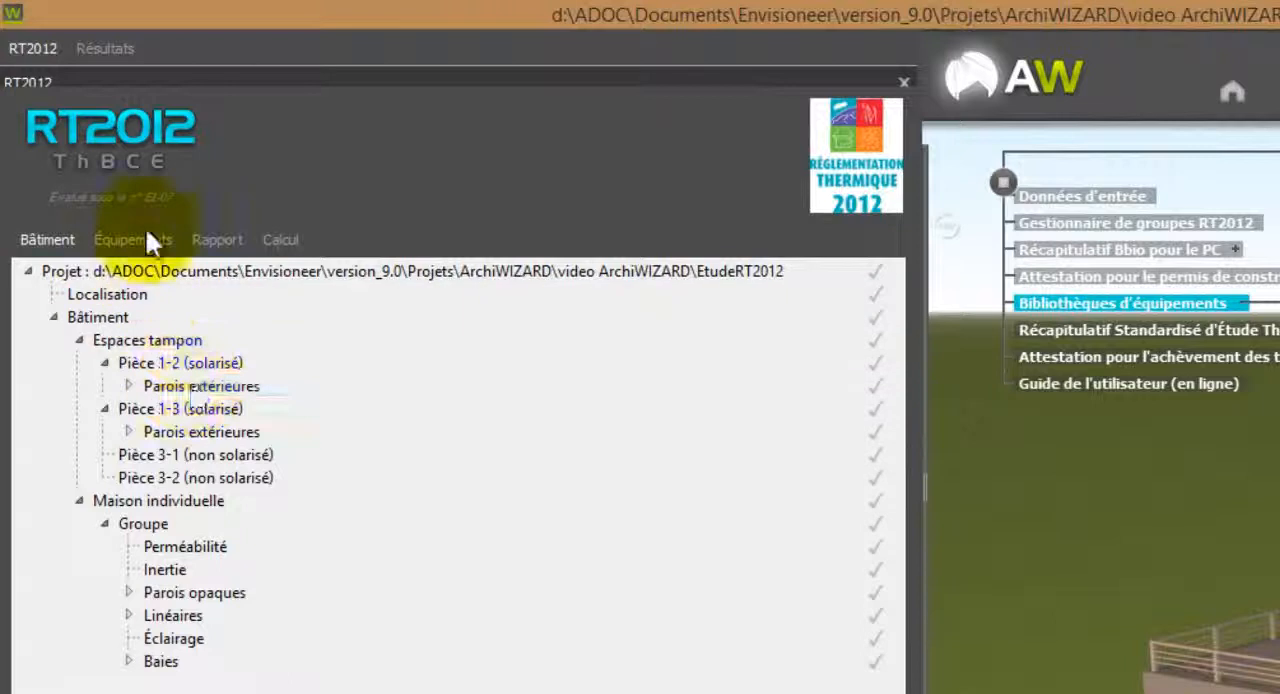
Examine the imported equipment, expanding the Generation boiler entries, the underfloor heating emitter and the ECS emitter.
left_click(147, 238)
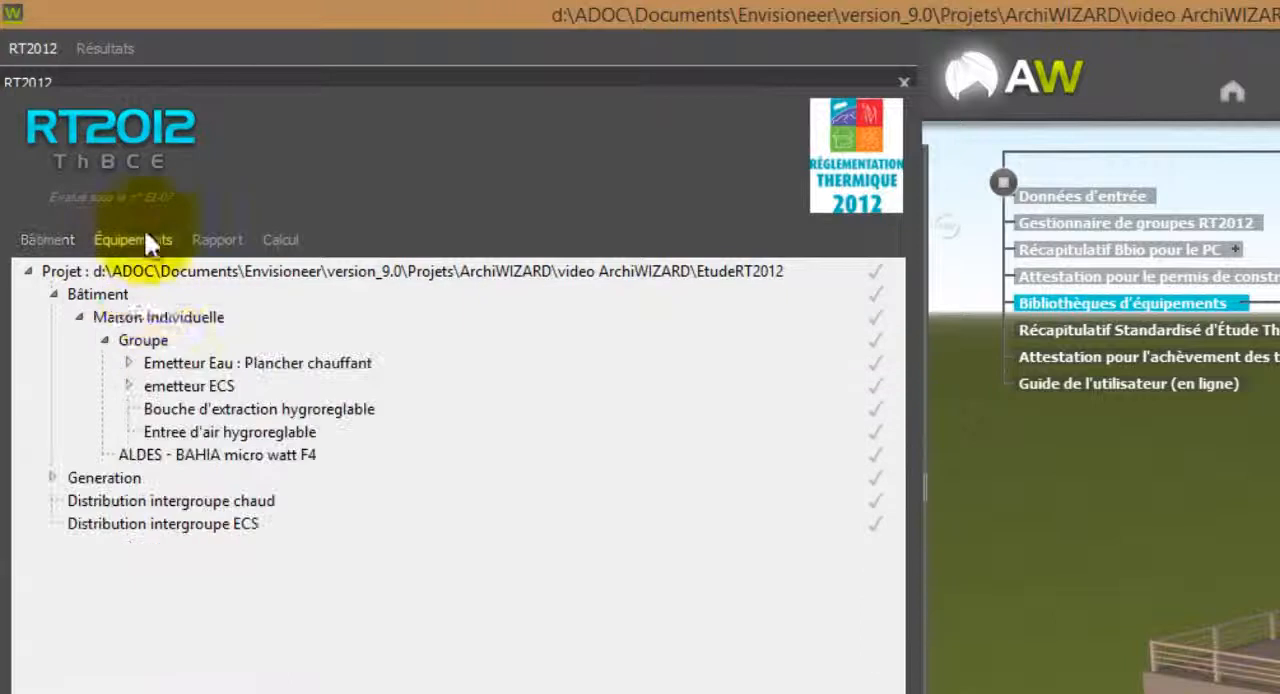
left_click(55, 477)
left_click(82, 501)
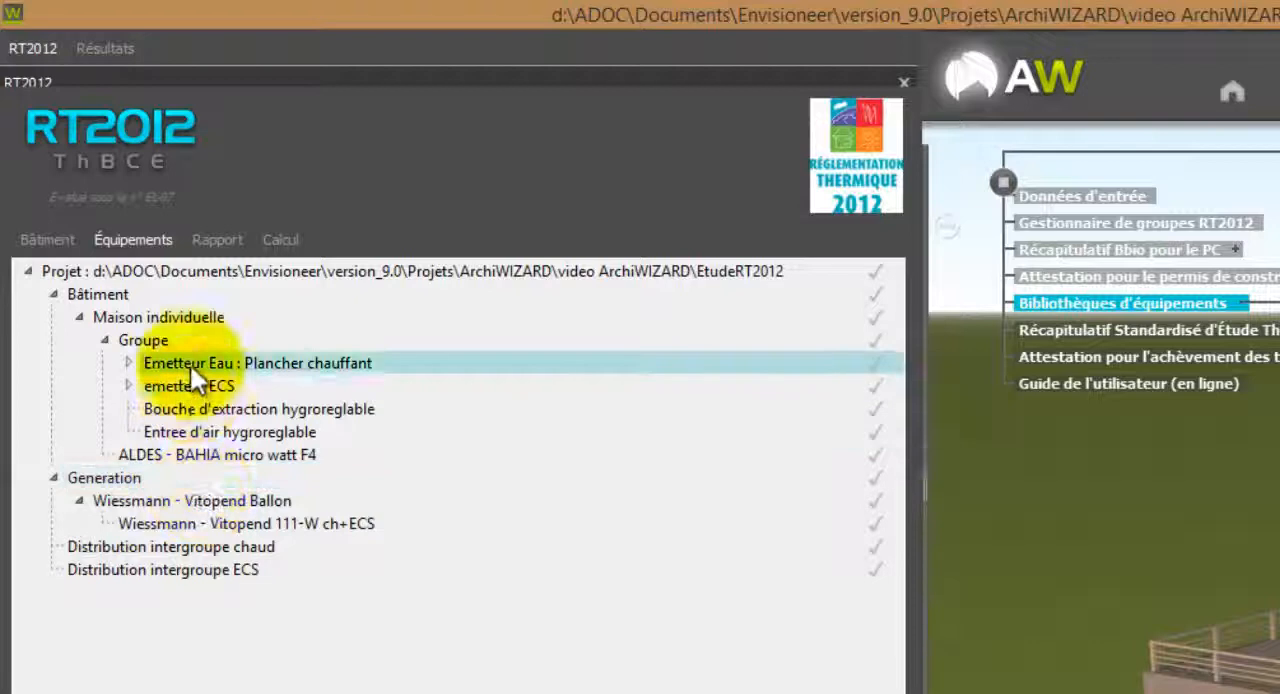
left_click(128, 363)
left_click(131, 408)
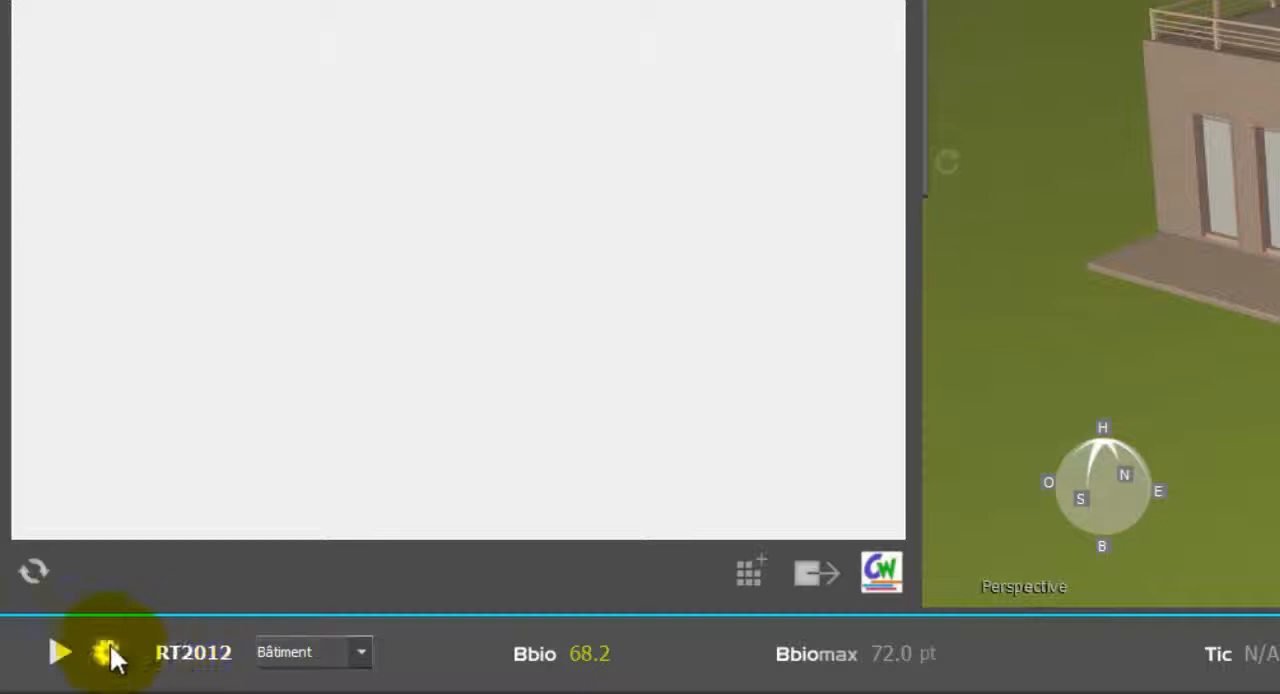
Run the RT2012 calculation despite unvalidated elements and compare Cep with Cepmax.
left_click(55, 651)
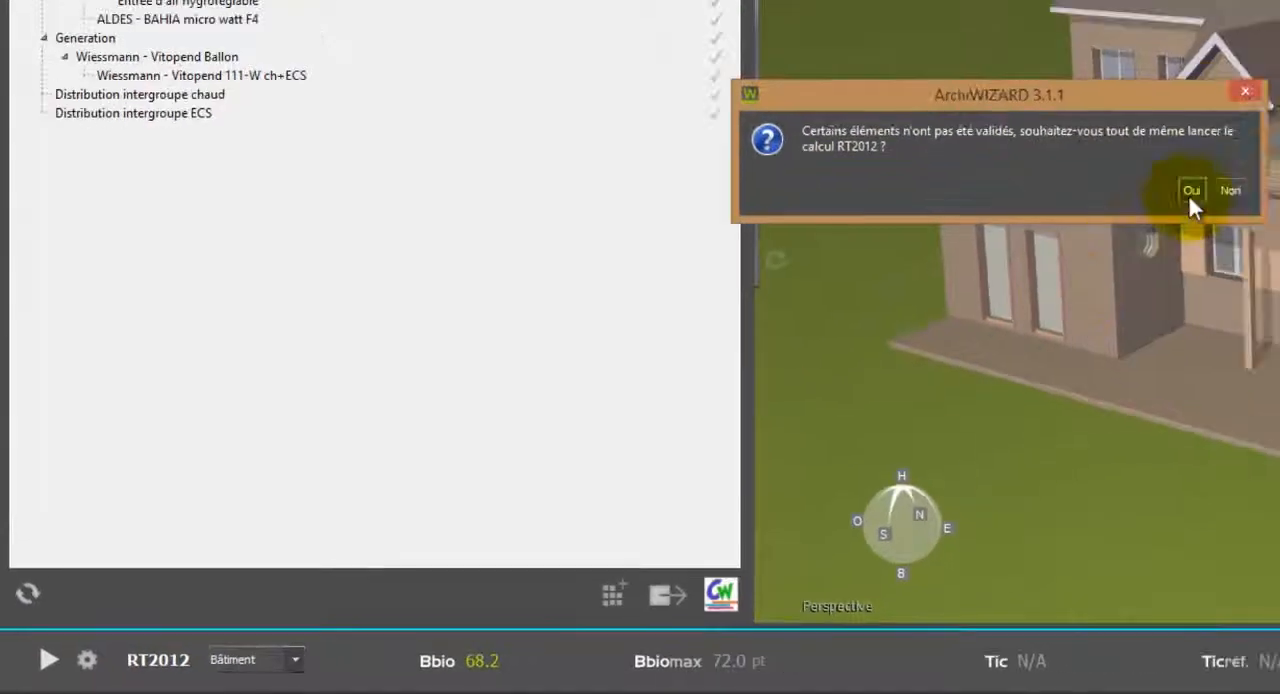
left_click(1187, 194)
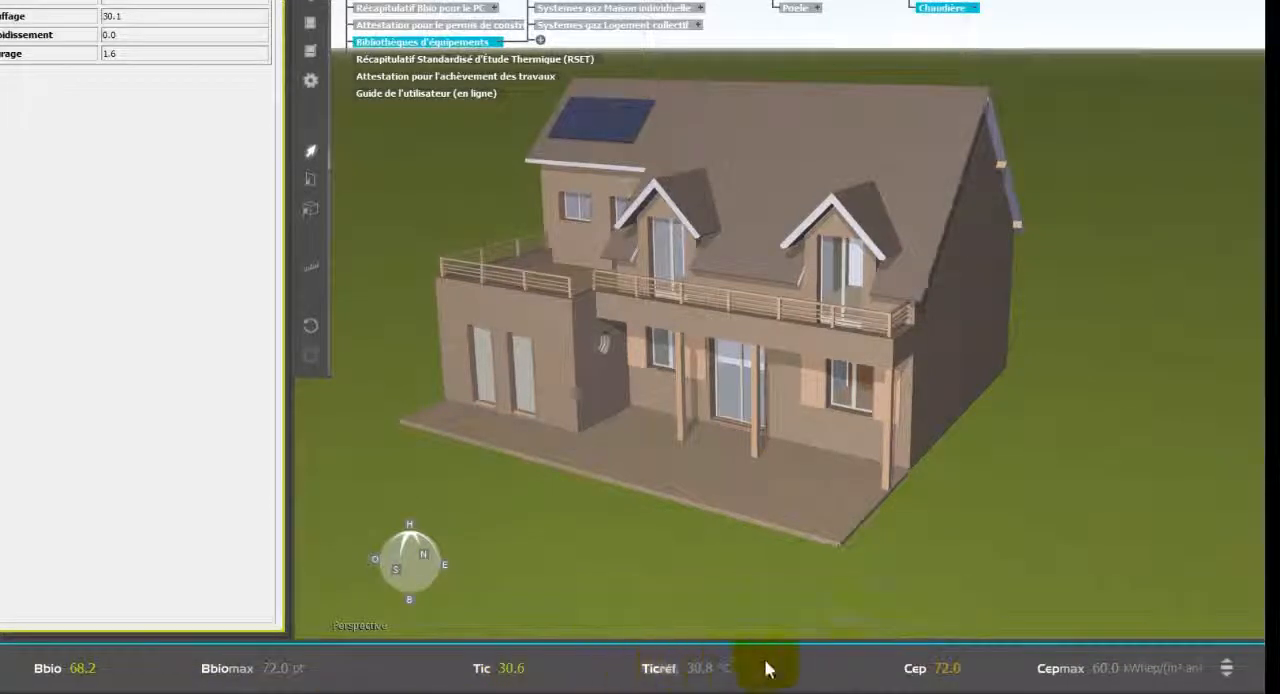
mouse_move(1105, 688)
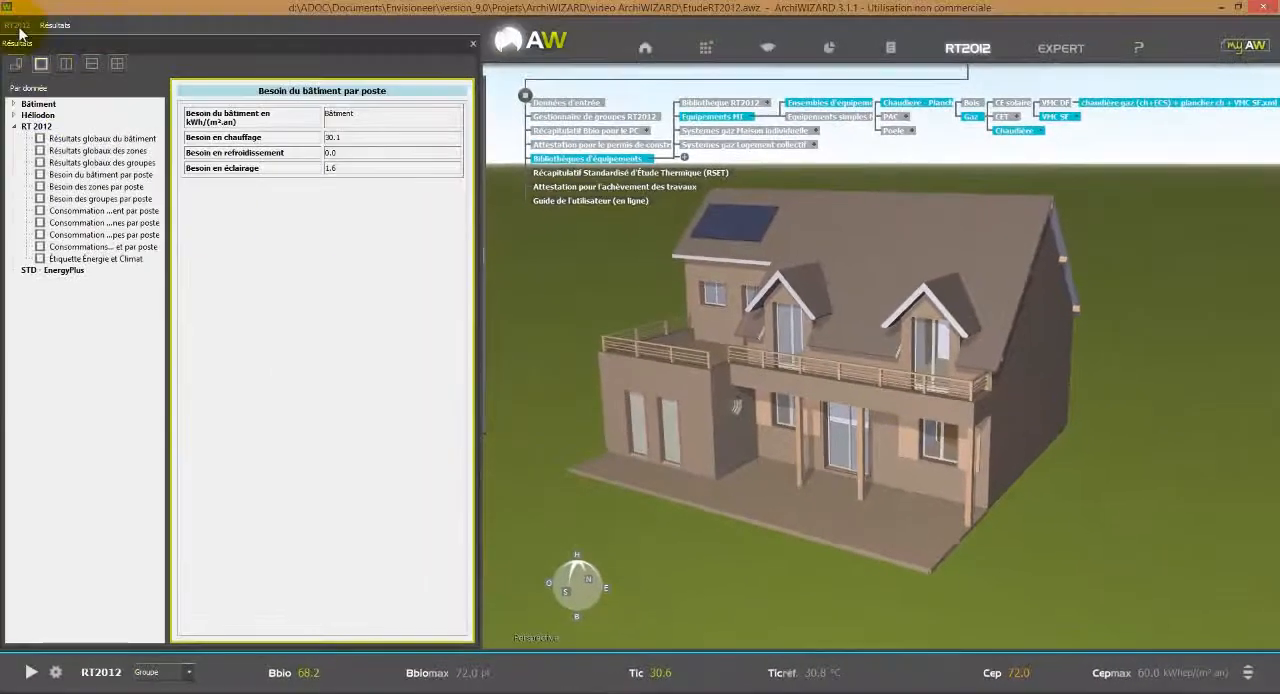
Replace the Wiessmann - Vitopend Ballon under Generation with VIESSMANN - VITODENS 200-W WB2C 65-26Kw.xml from Chaudiere Gaz a condensation - chauffage + ECS in Equipements simples MI.
left_click(19, 28)
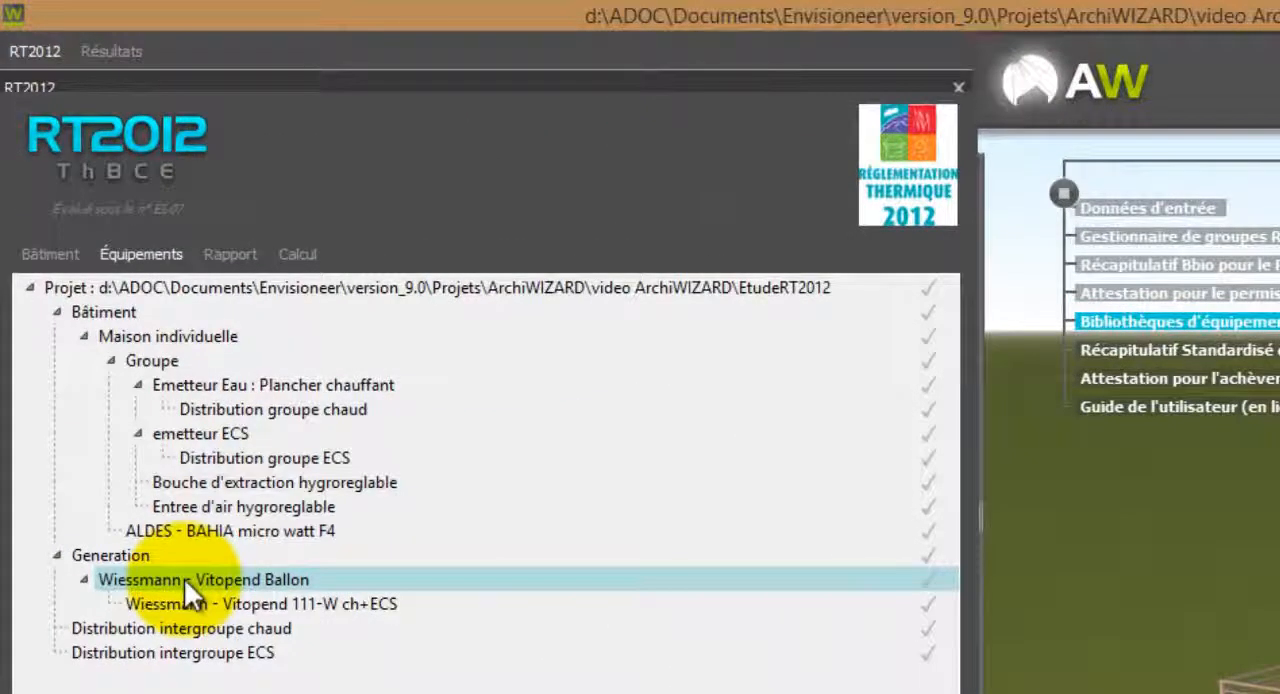
double_click(184, 578)
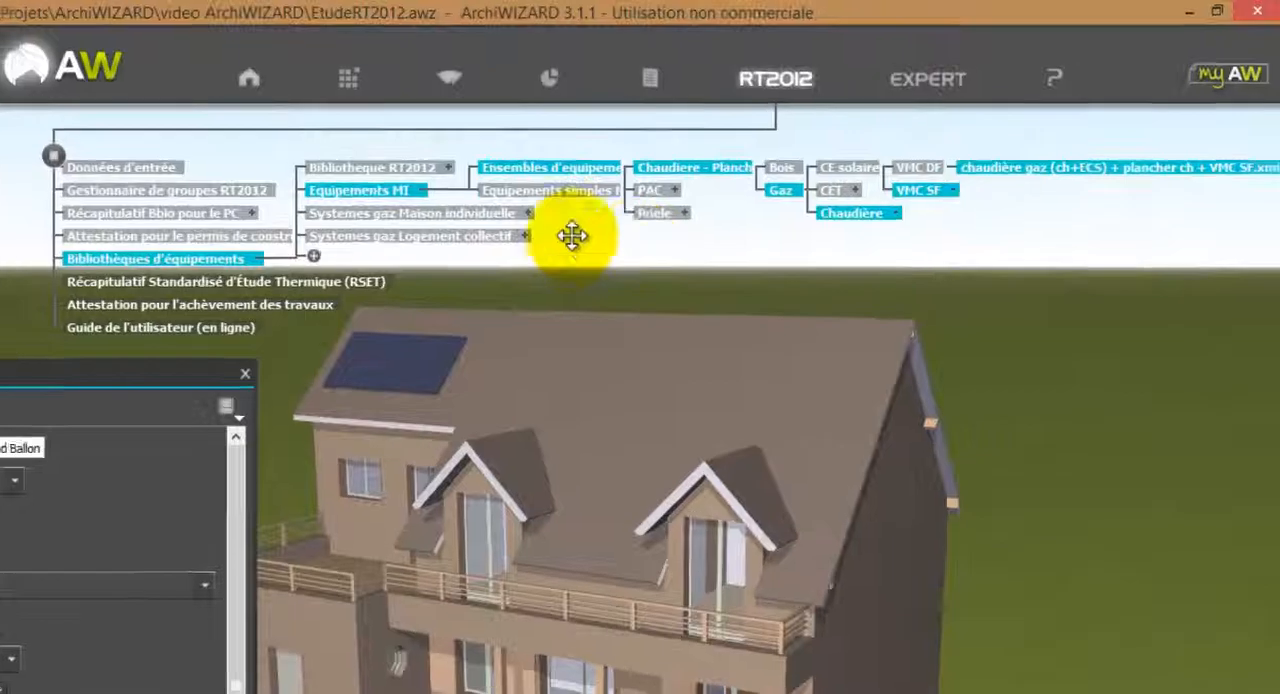
left_click(608, 196)
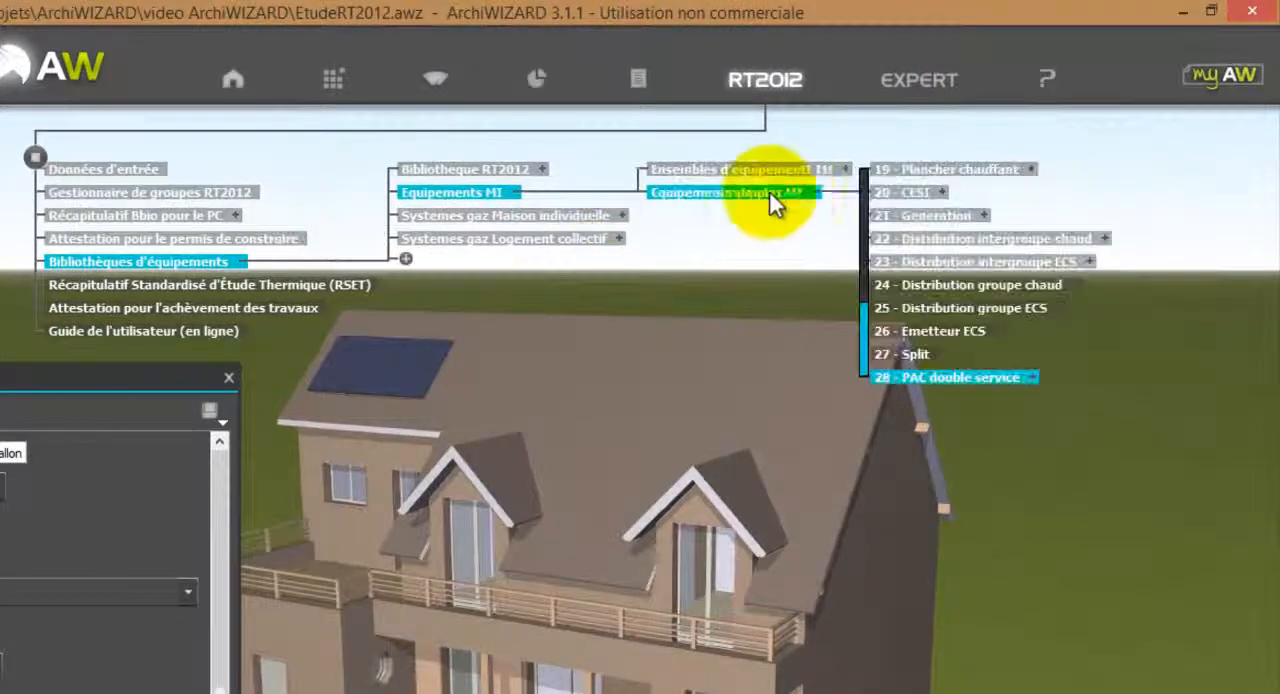
left_click_drag(864, 337, 871, 194)
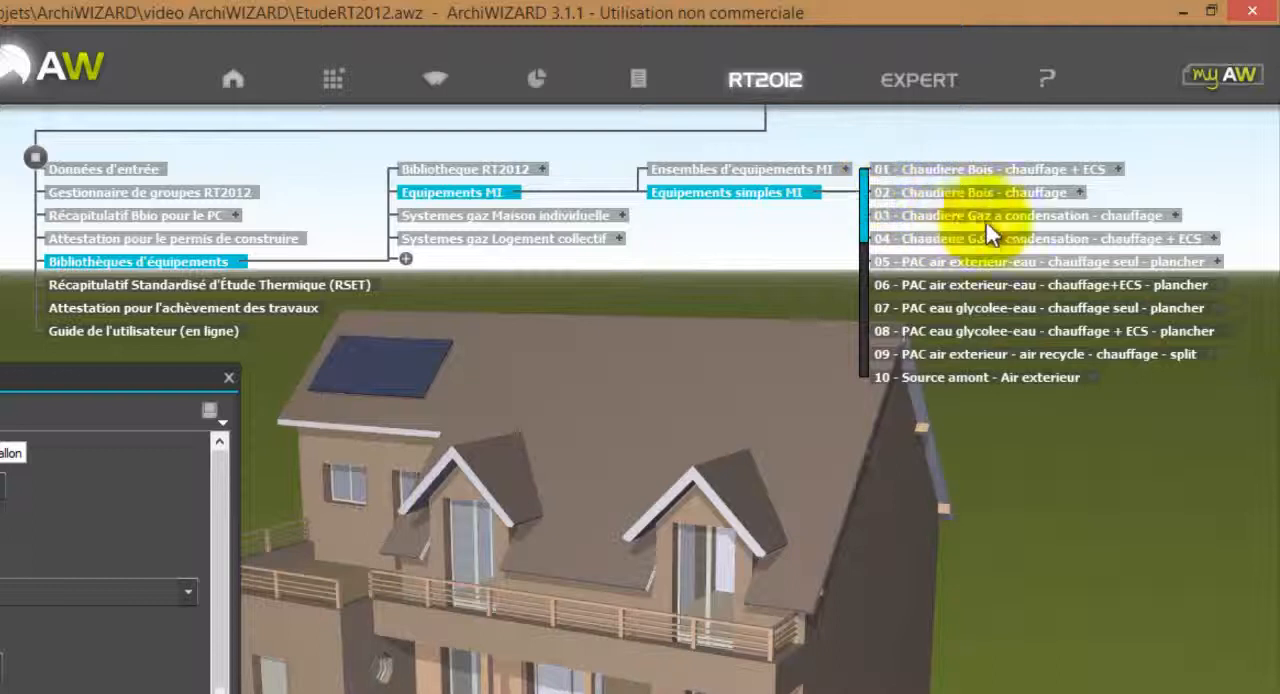
left_click(1208, 240)
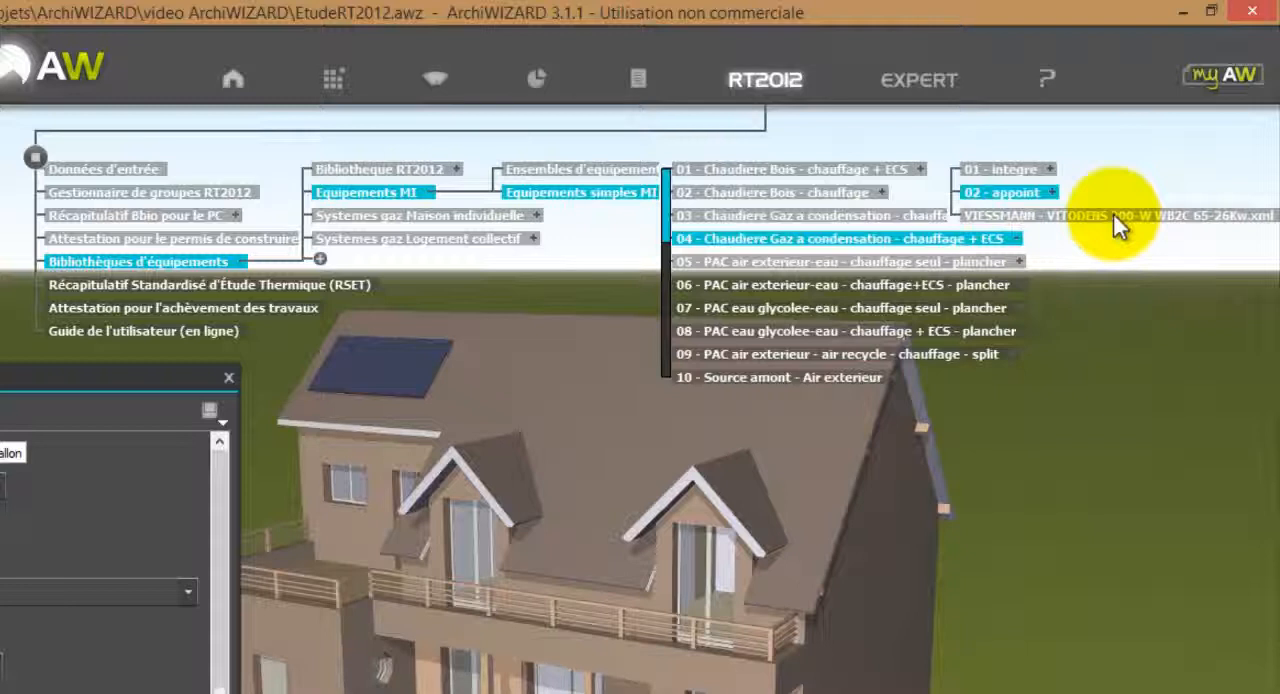
left_click_drag(1114, 216, 57, 290)
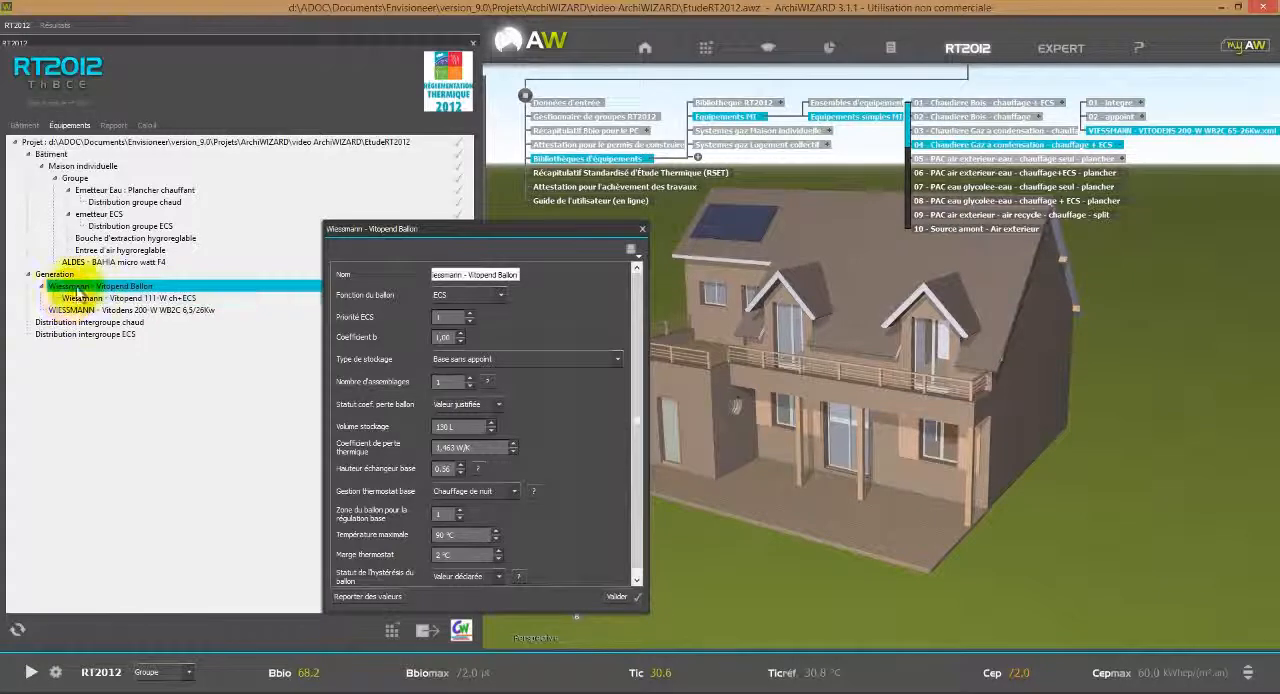
key("Delete")
left_click(751, 370)
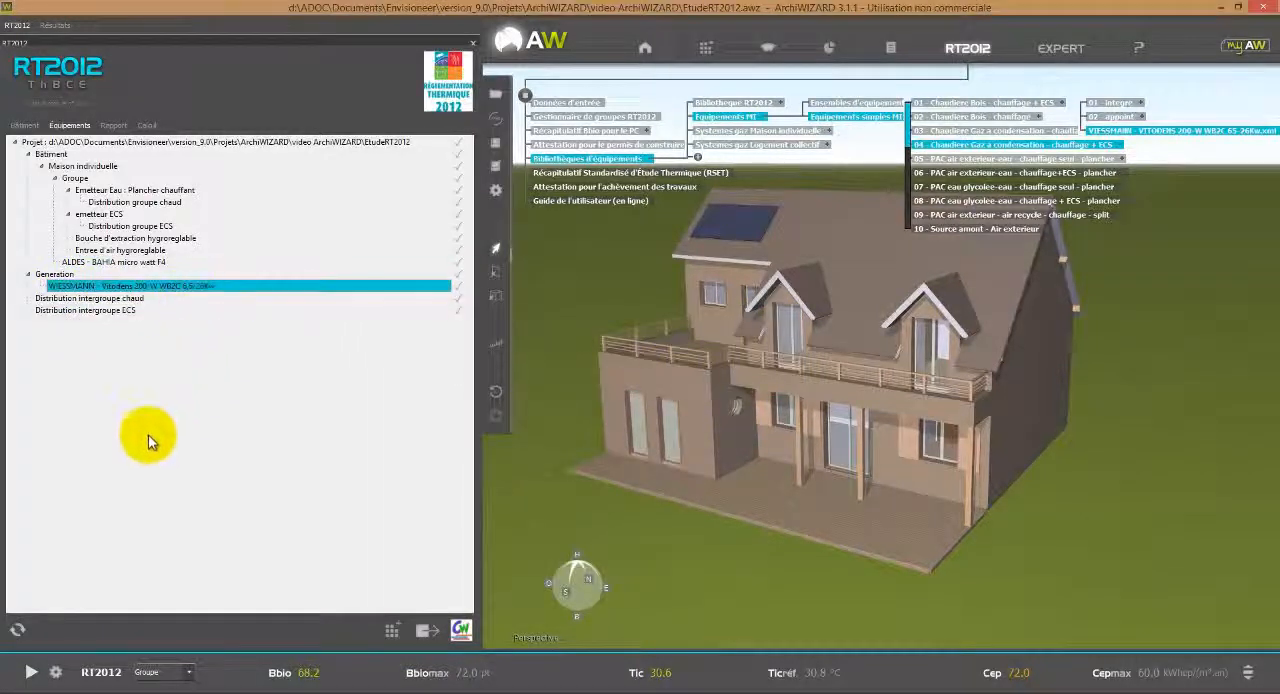
Rerun the RT2012 calculation with the replaced boiler despite unvalidated elements, check Cep against Cepmax, and close the results.
left_click(30, 672)
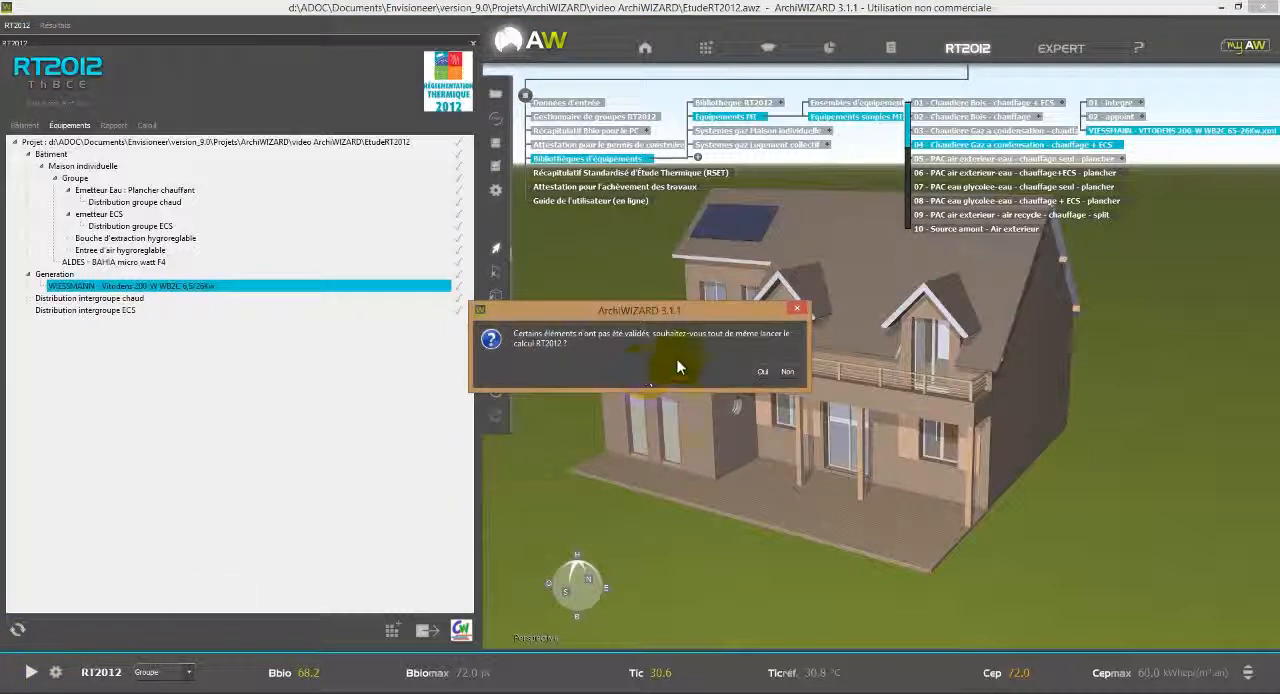
left_click(762, 370)
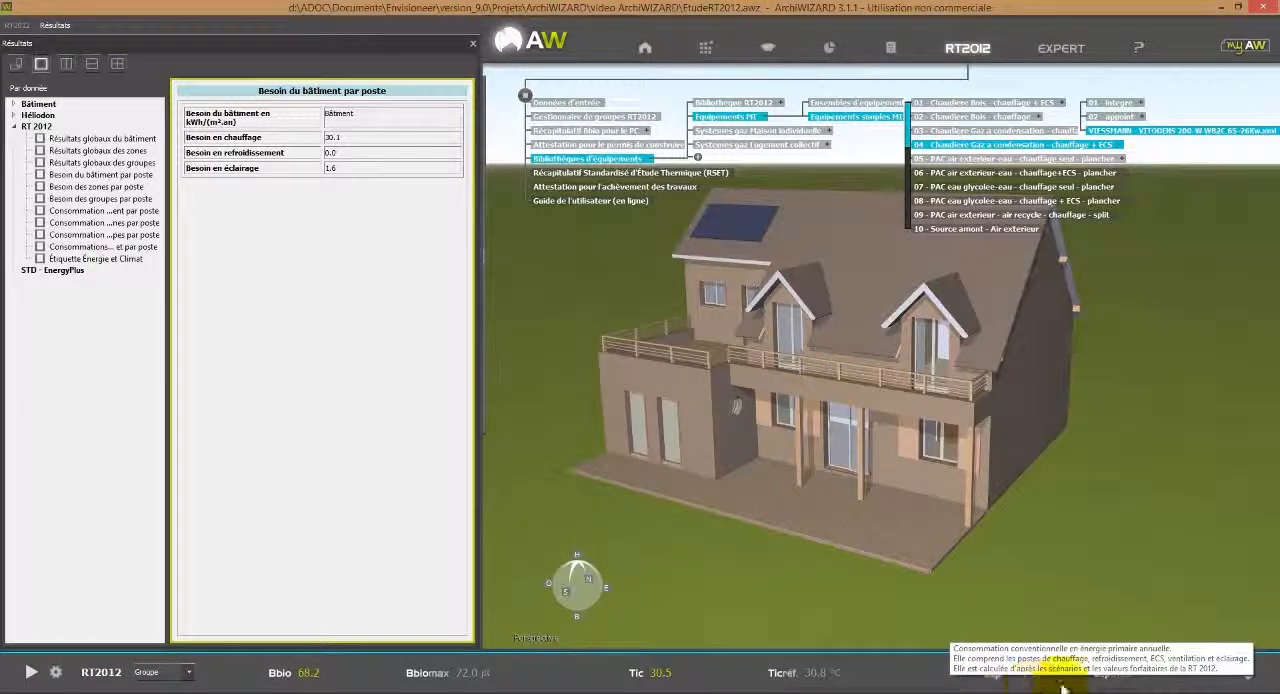
mouse_move(1135, 680)
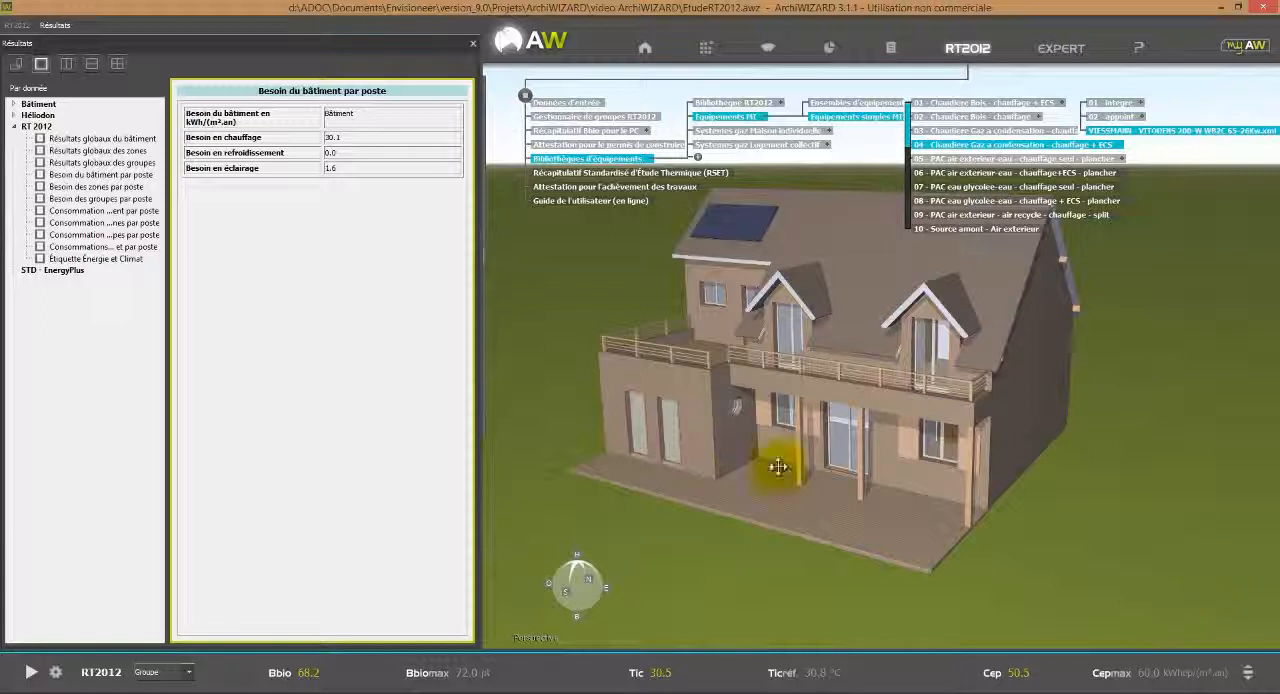
mouse_move(497, 150)
left_click(474, 46)
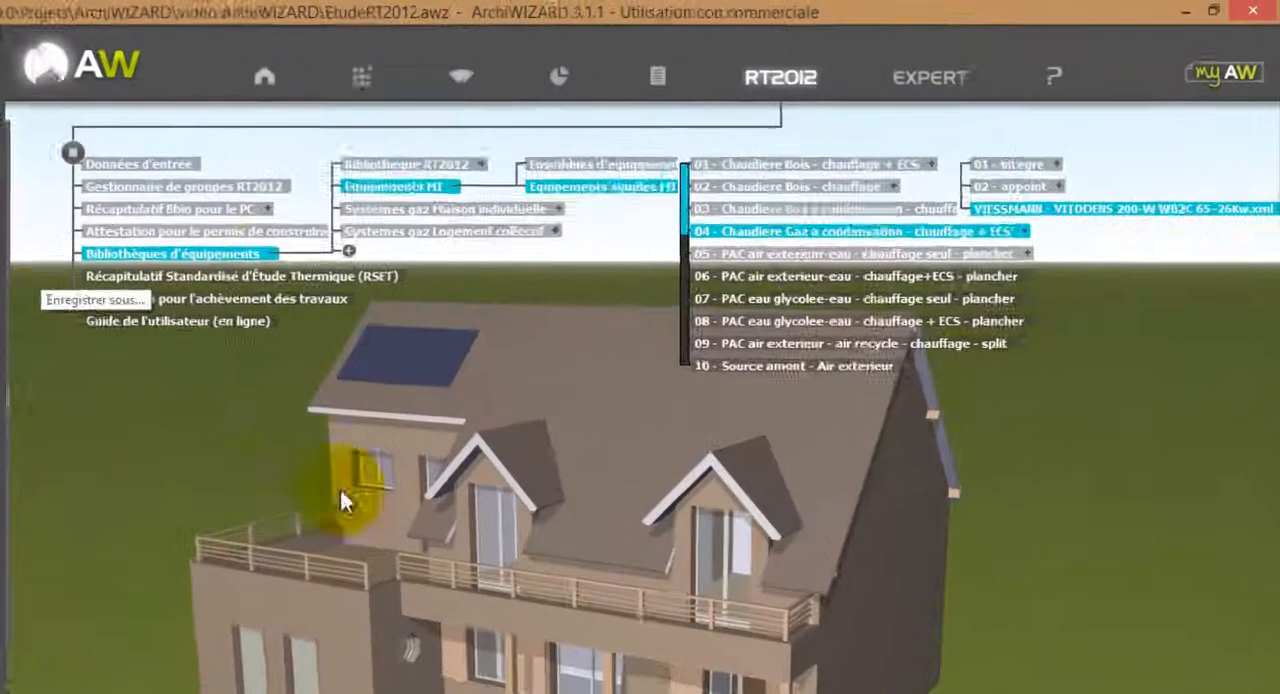
Generate the Récapitulatif Standardisé d'Étude Thermique (RSET) despite unvalidated elements, open the report and look through its wall and floor tables.
left_click(649, 158)
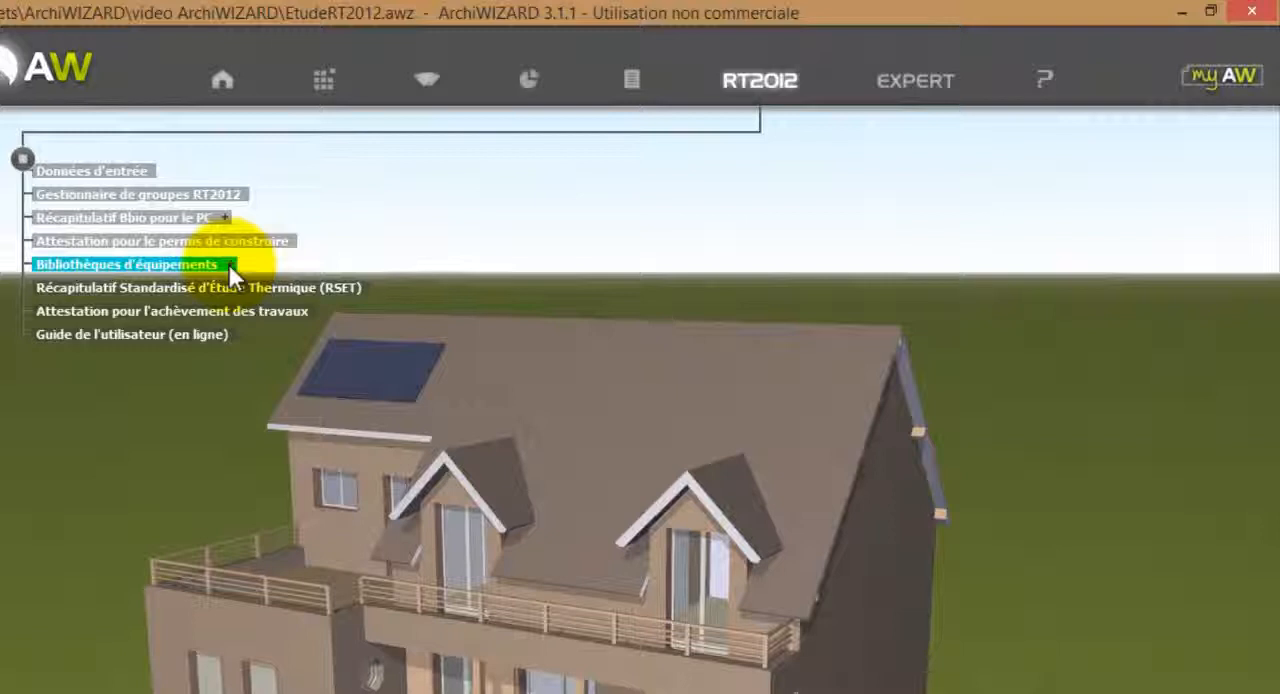
left_click(215, 285)
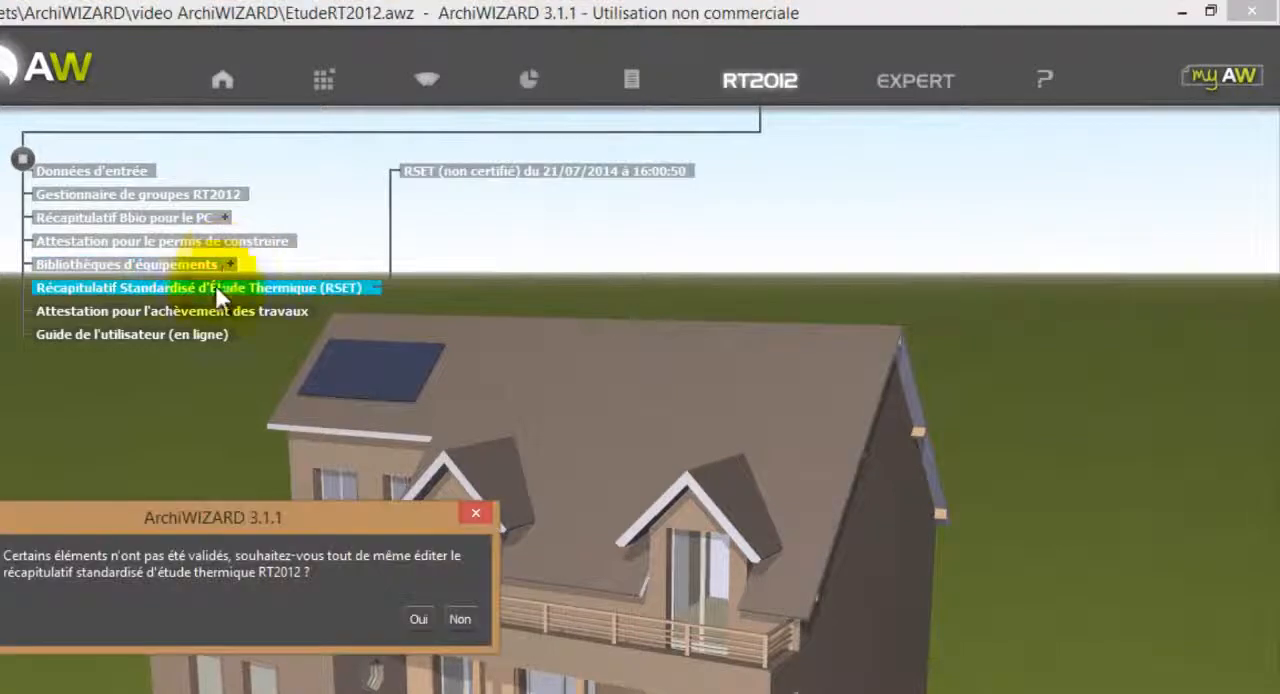
left_click(414, 617)
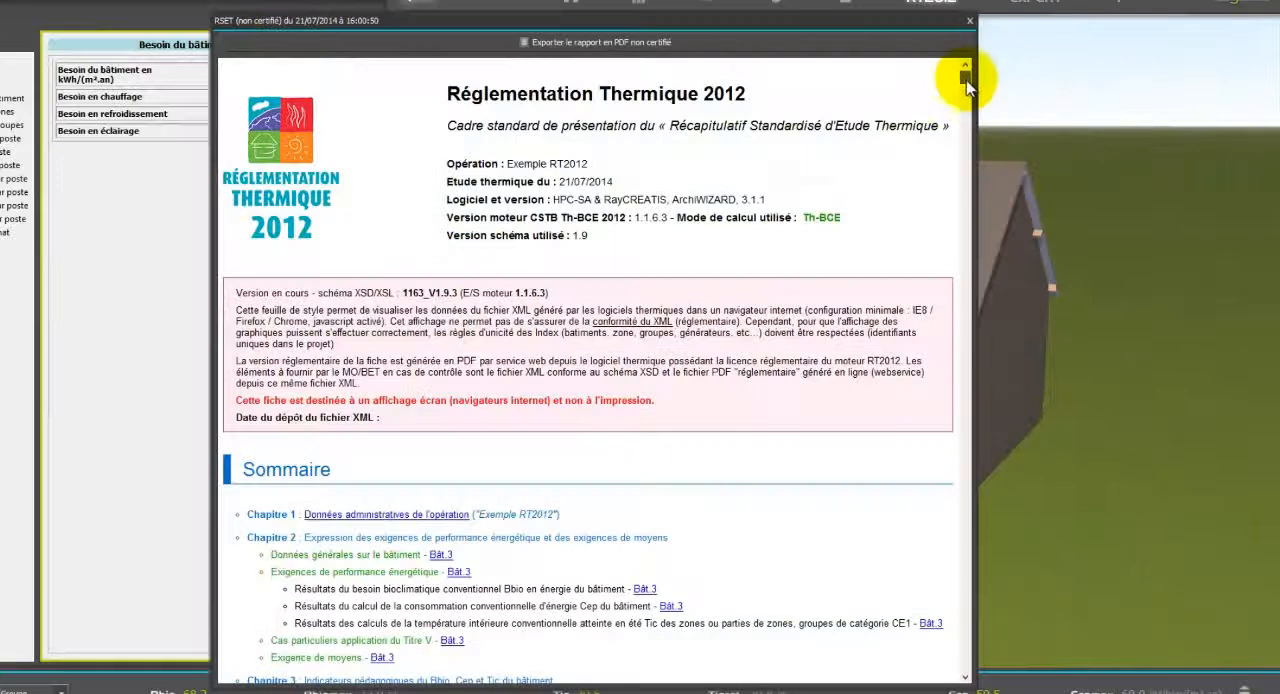
left_click_drag(966, 86, 918, 350)
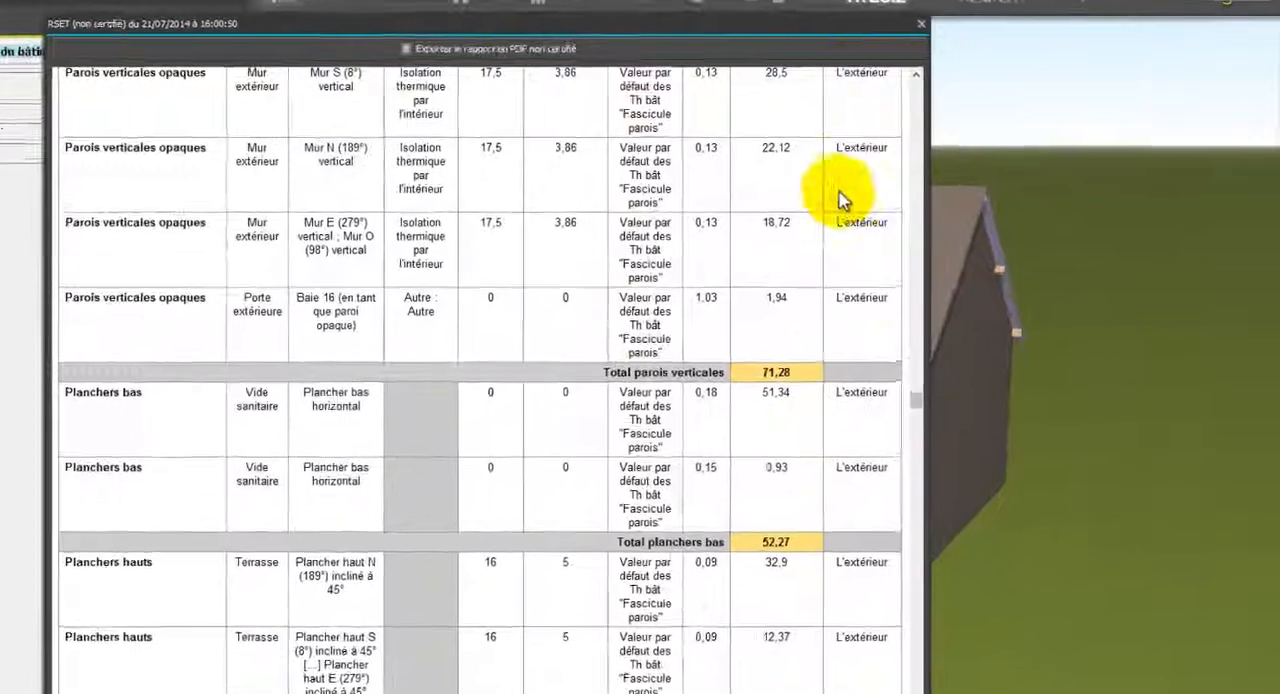
Close the RSET report, certify the Attestation pour l'achèvement des travaux despite unvalidated elements, and save EtudeRT2012 - RSET.xml in the video ArchiWIZARD folder.
left_click(921, 23)
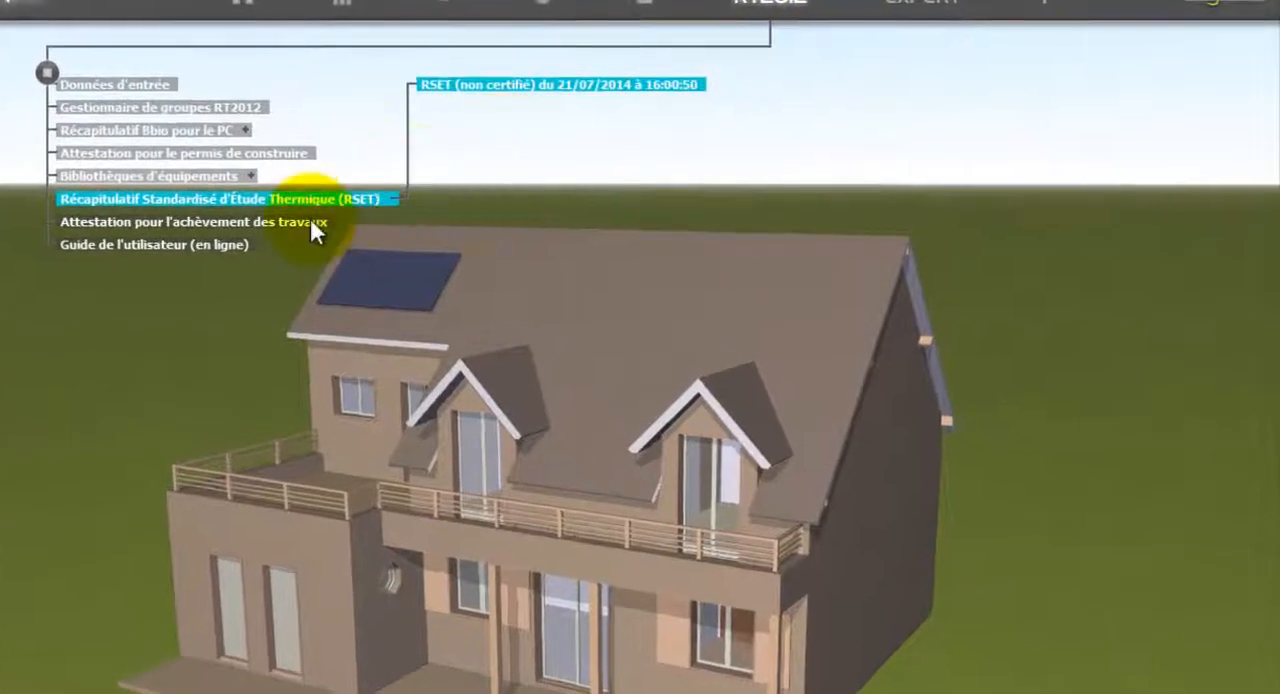
left_click(310, 224)
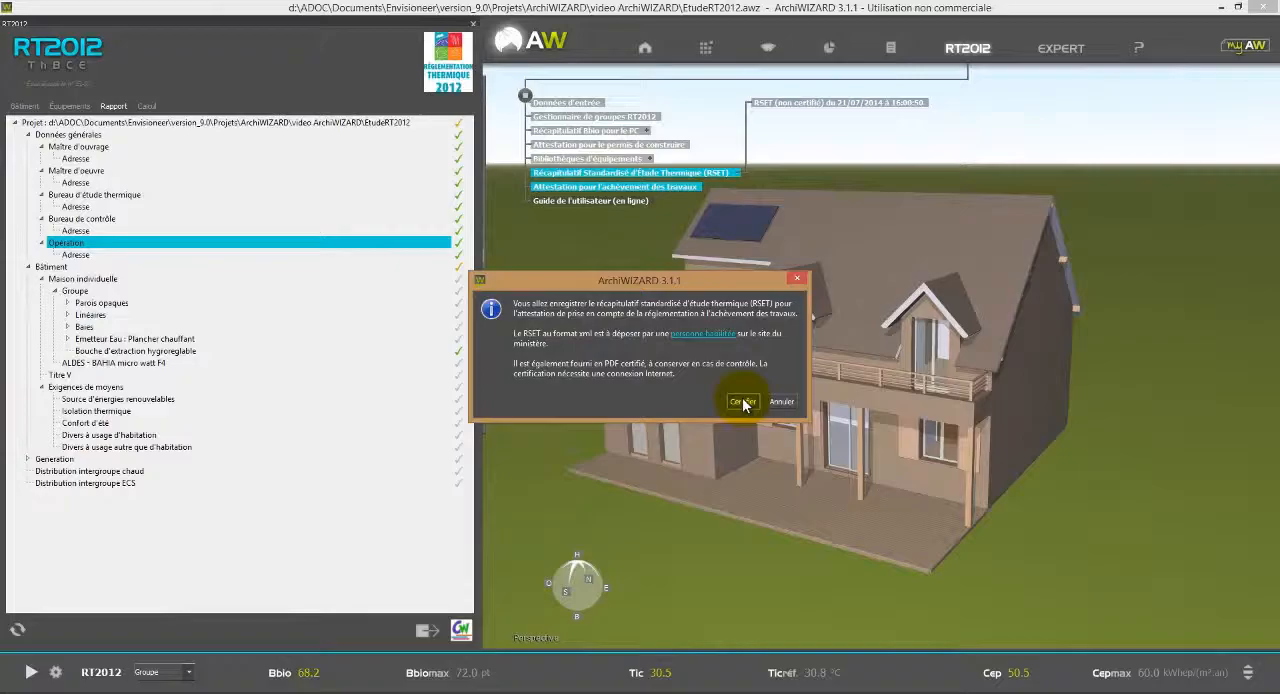
left_click(402, 573)
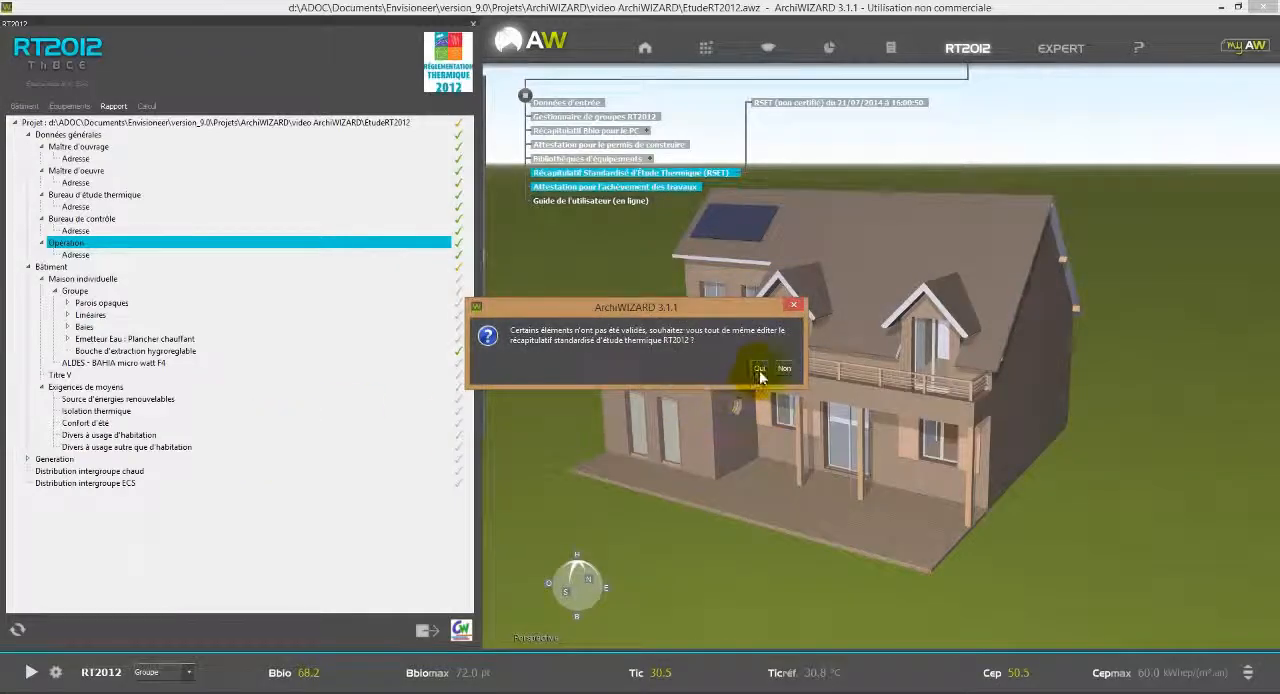
left_click(759, 369)
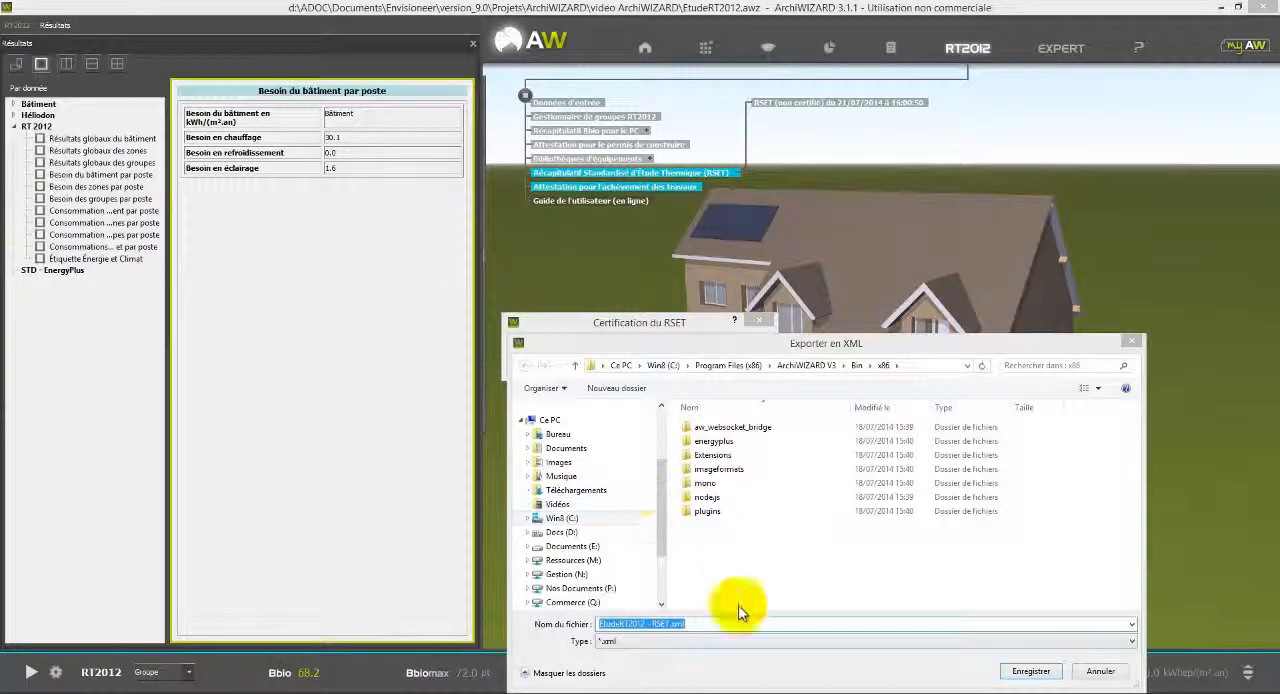
scroll(660, 455, "up", 3)
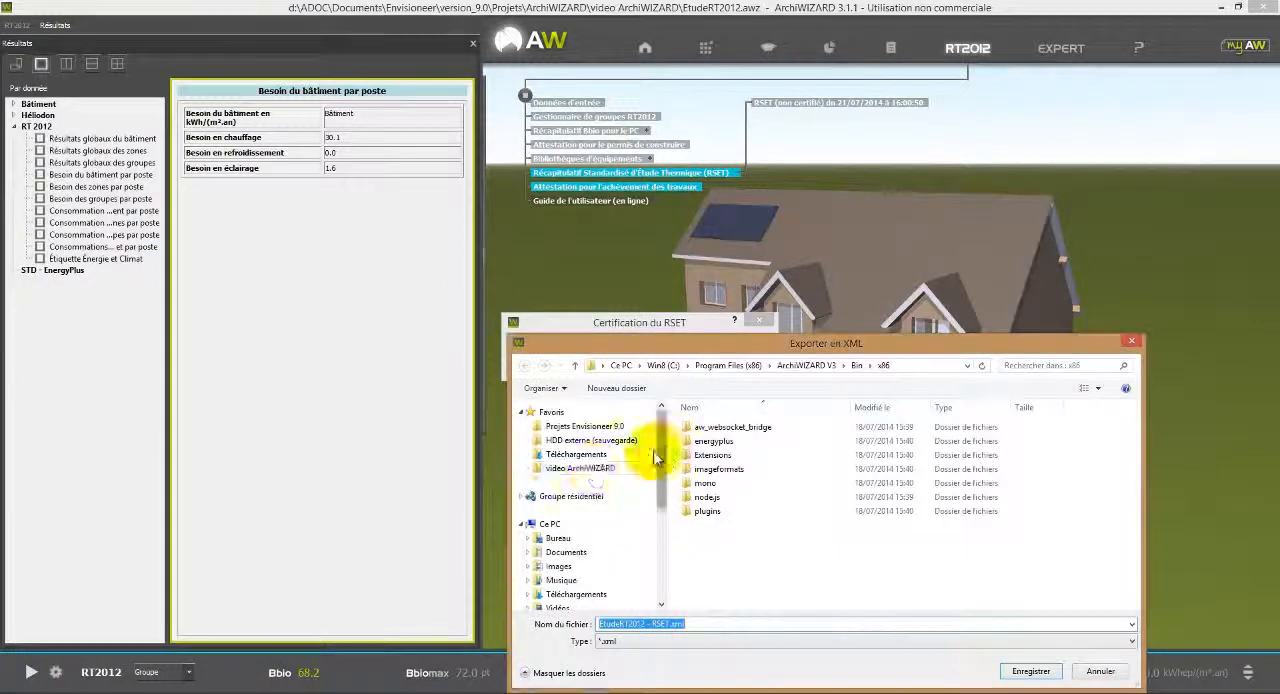
left_click(600, 469)
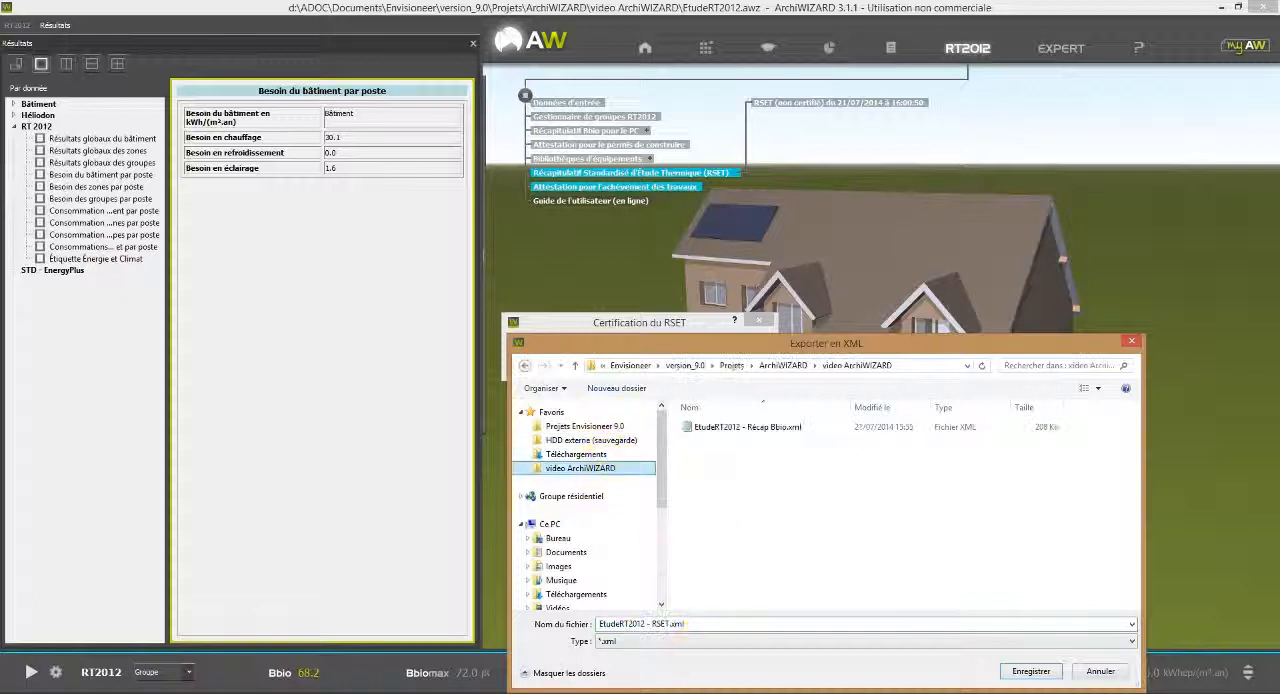
left_click(1028, 672)
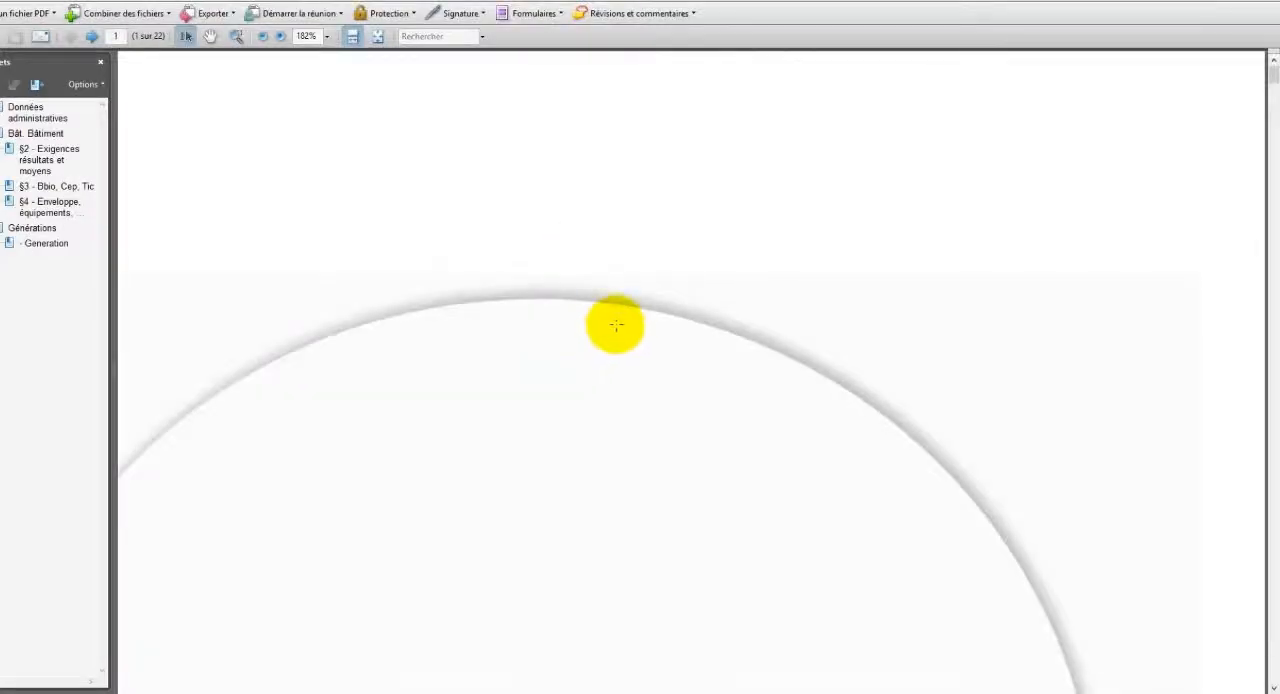
Look through the certified RSET PDF from the administrative data through the energy, envelope and opening chapters to the ventilation equipment sheets, and close it.
scroll(616, 325, "down", 5, "ctrl")
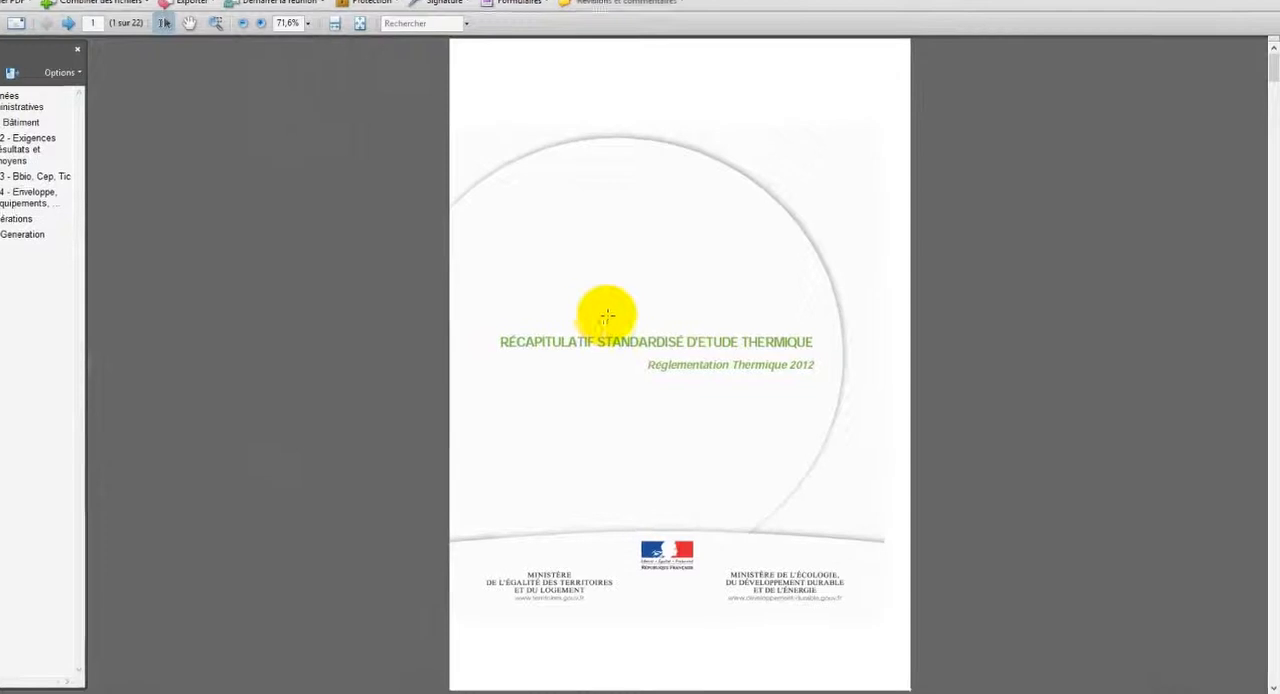
scroll(740, 335, "down", 4)
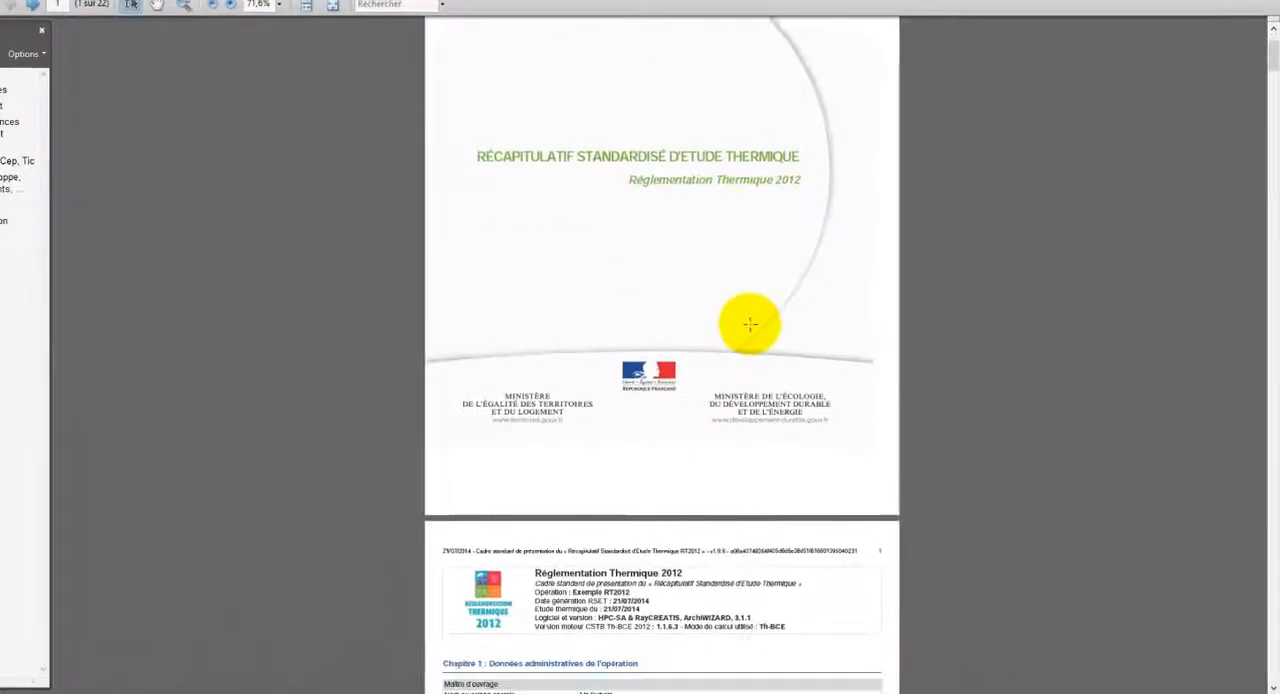
scroll(750, 323, "down", 5)
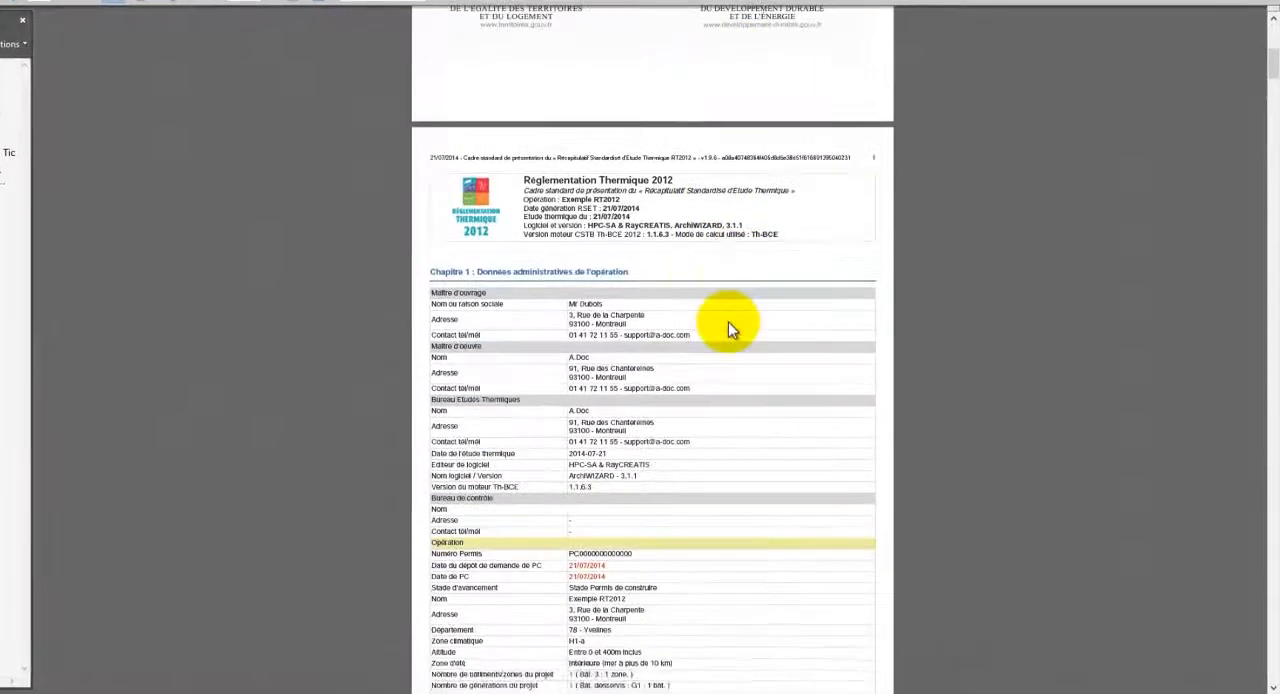
scroll(728, 322, "down", 5)
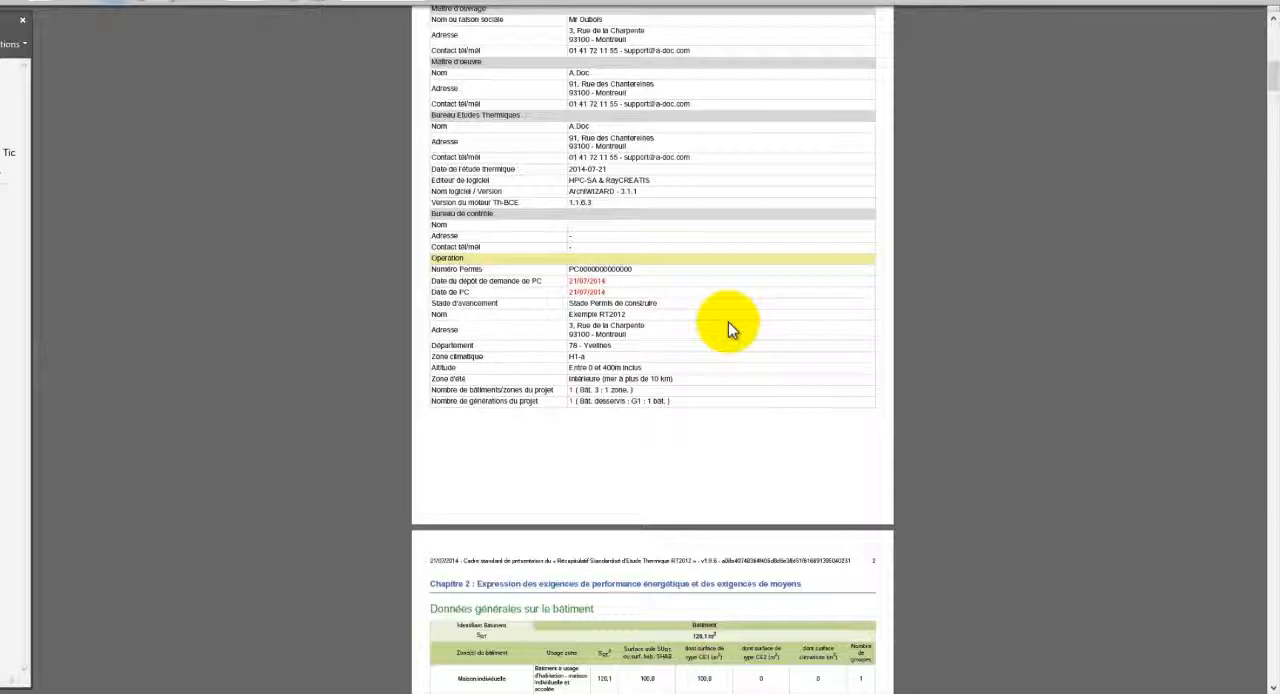
scroll(728, 322, "down", 5)
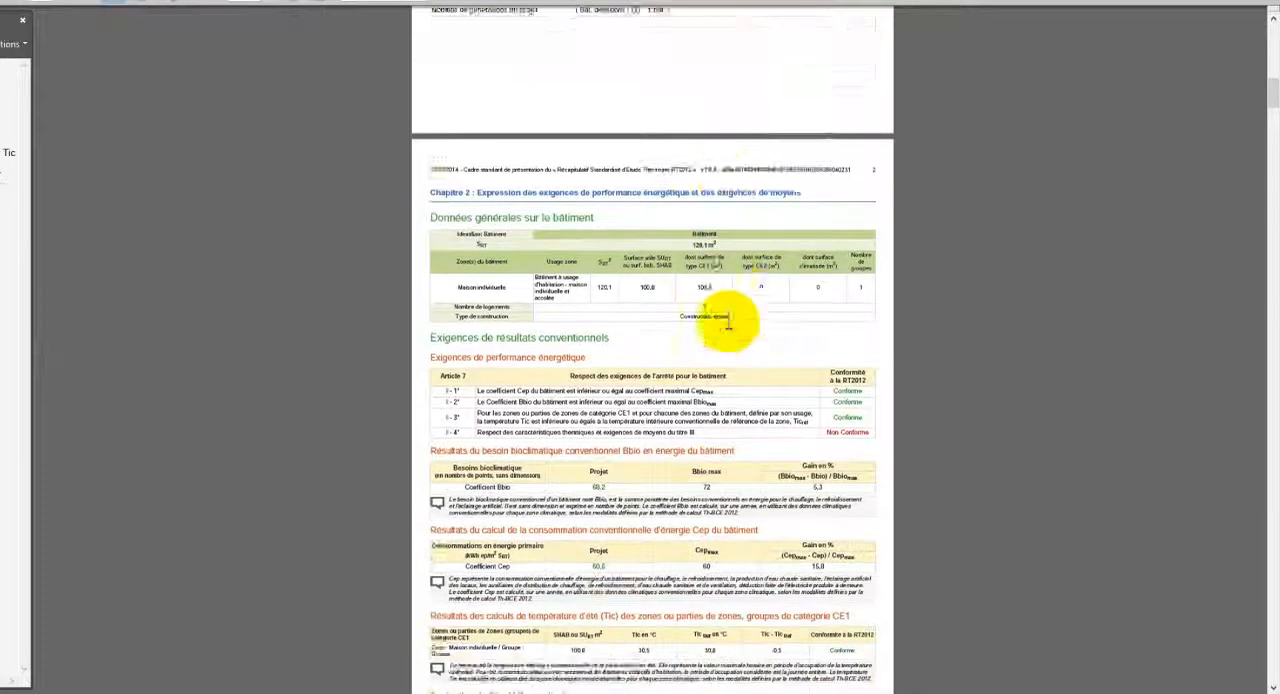
scroll(728, 322, "down", 8)
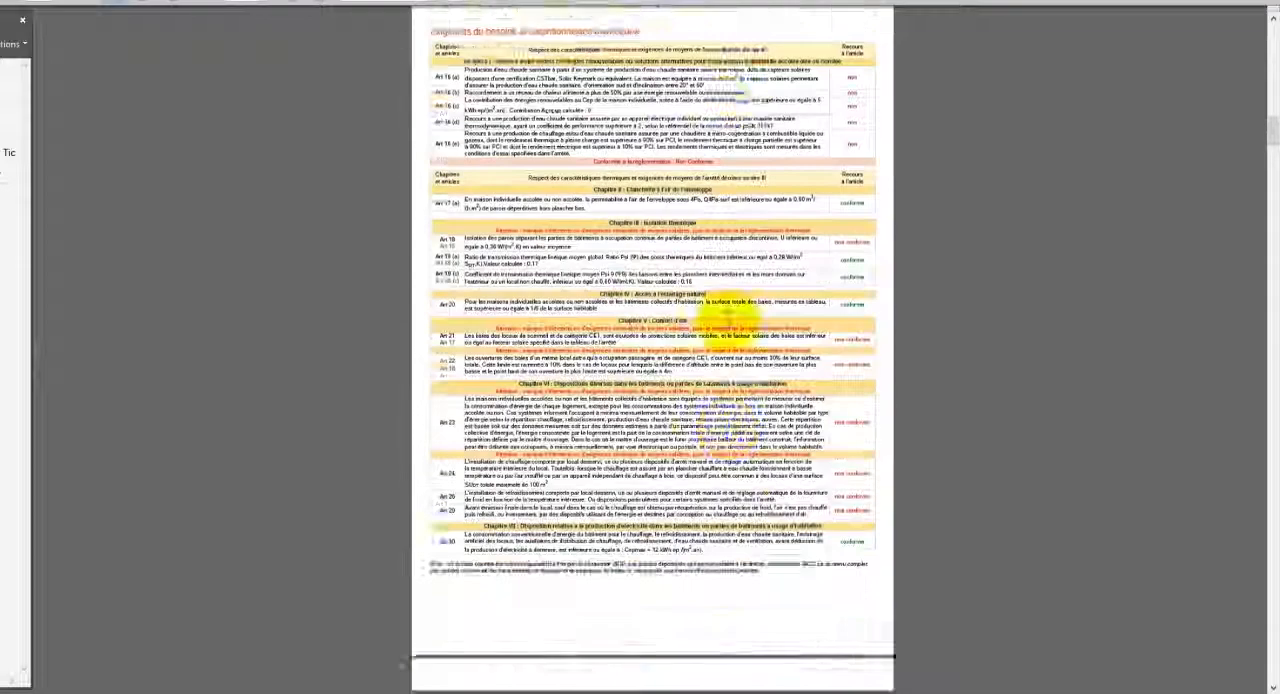
scroll(728, 322, "down", 10)
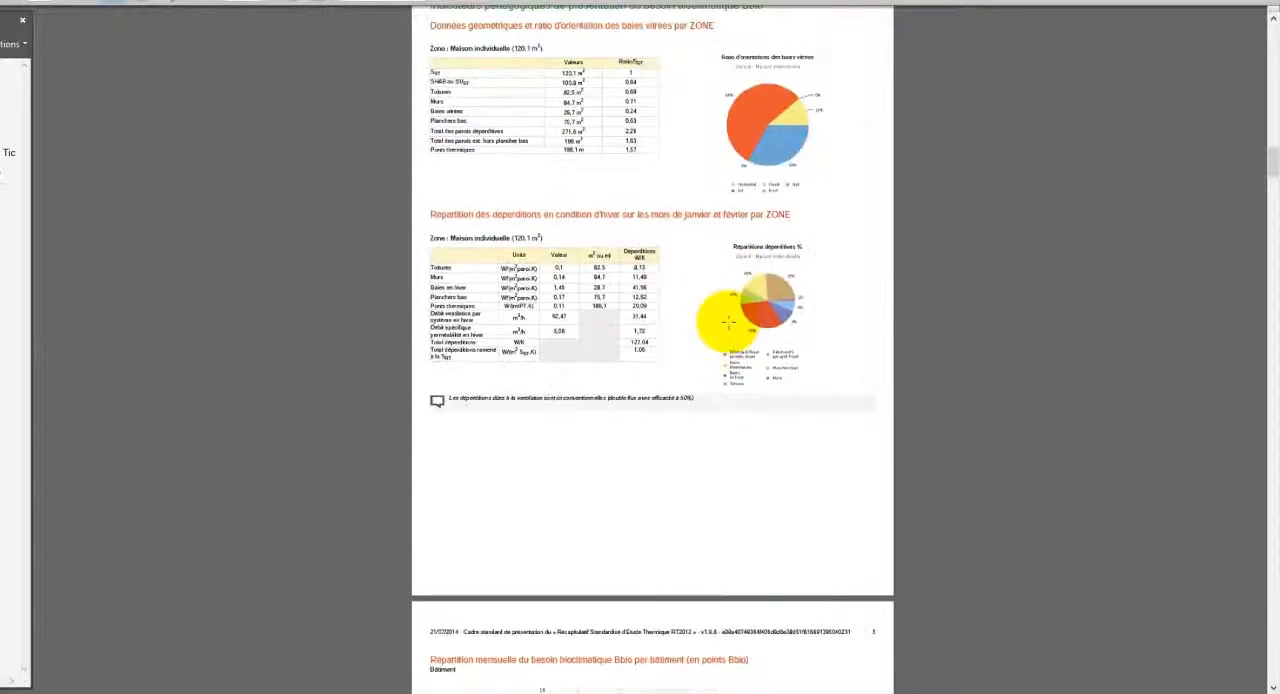
scroll(728, 322, "down", 10)
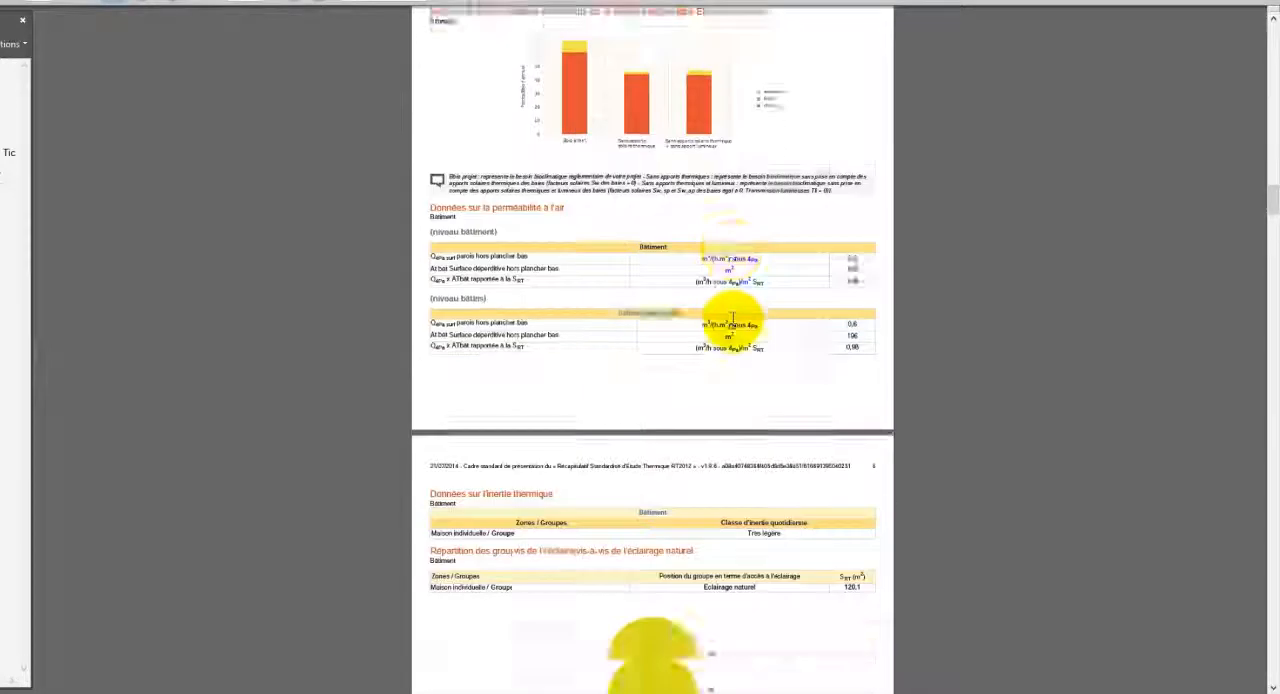
scroll(732, 320, "down", 10)
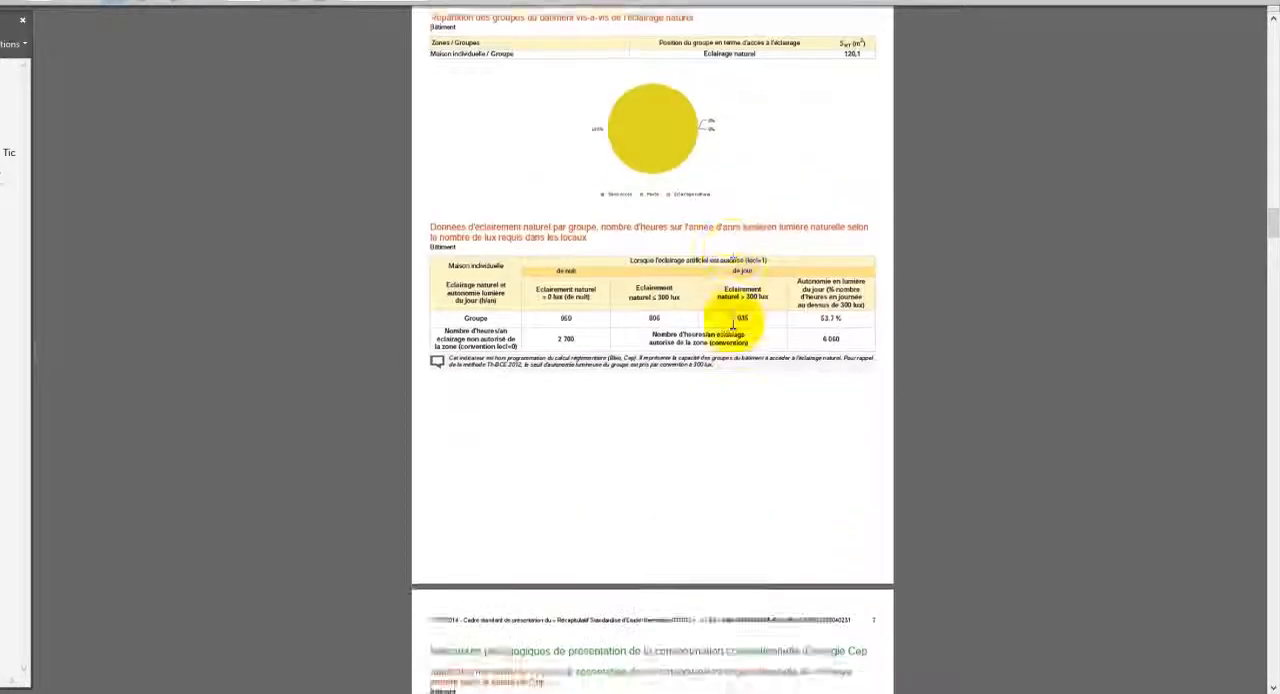
scroll(732, 320, "down", 10)
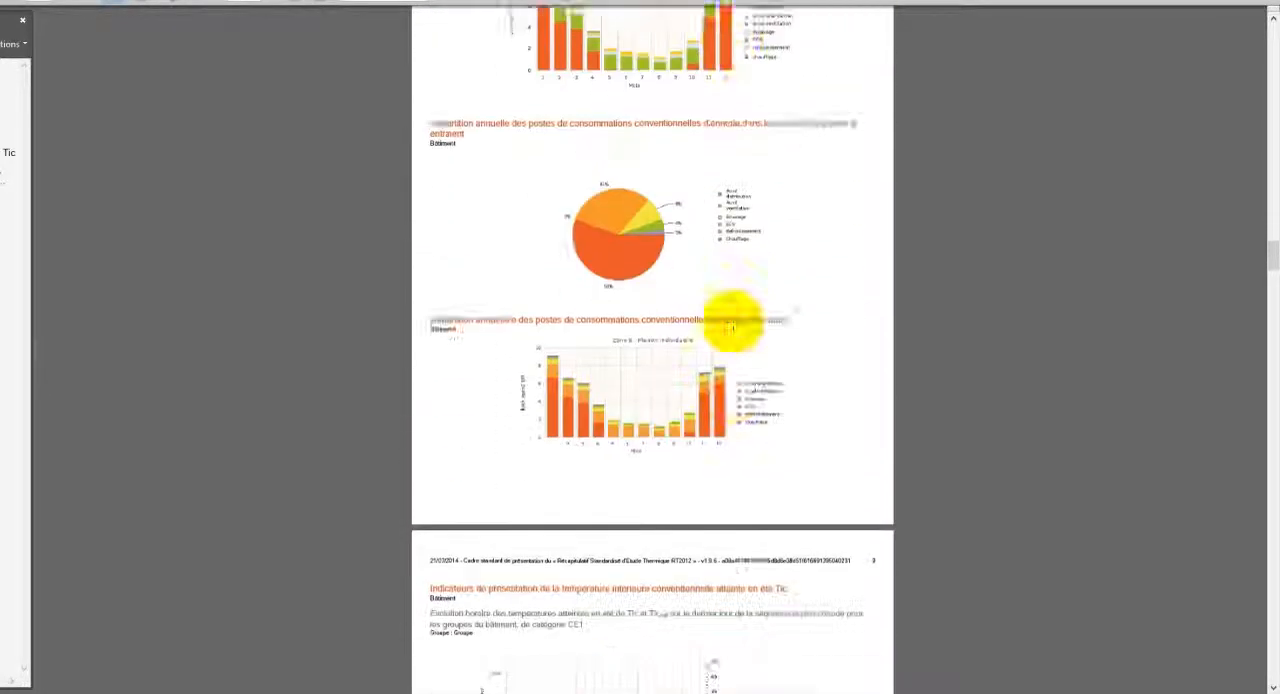
scroll(732, 325, "down", 10)
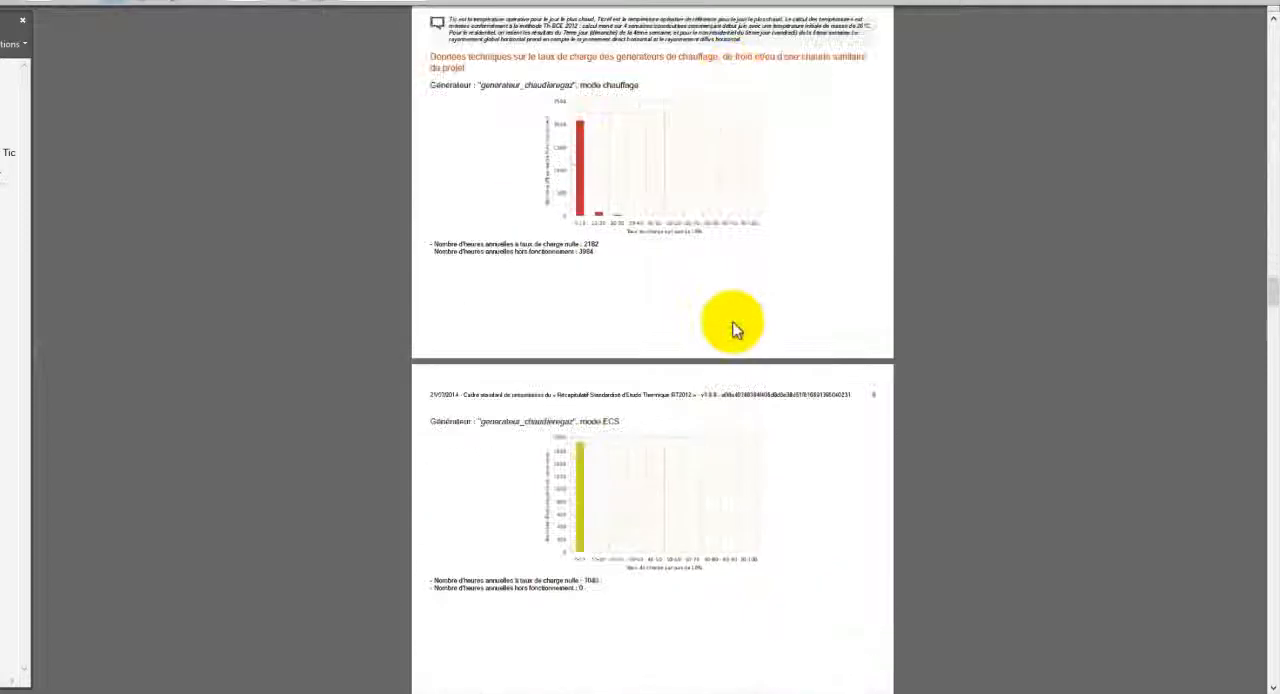
scroll(732, 325, "down", 10)
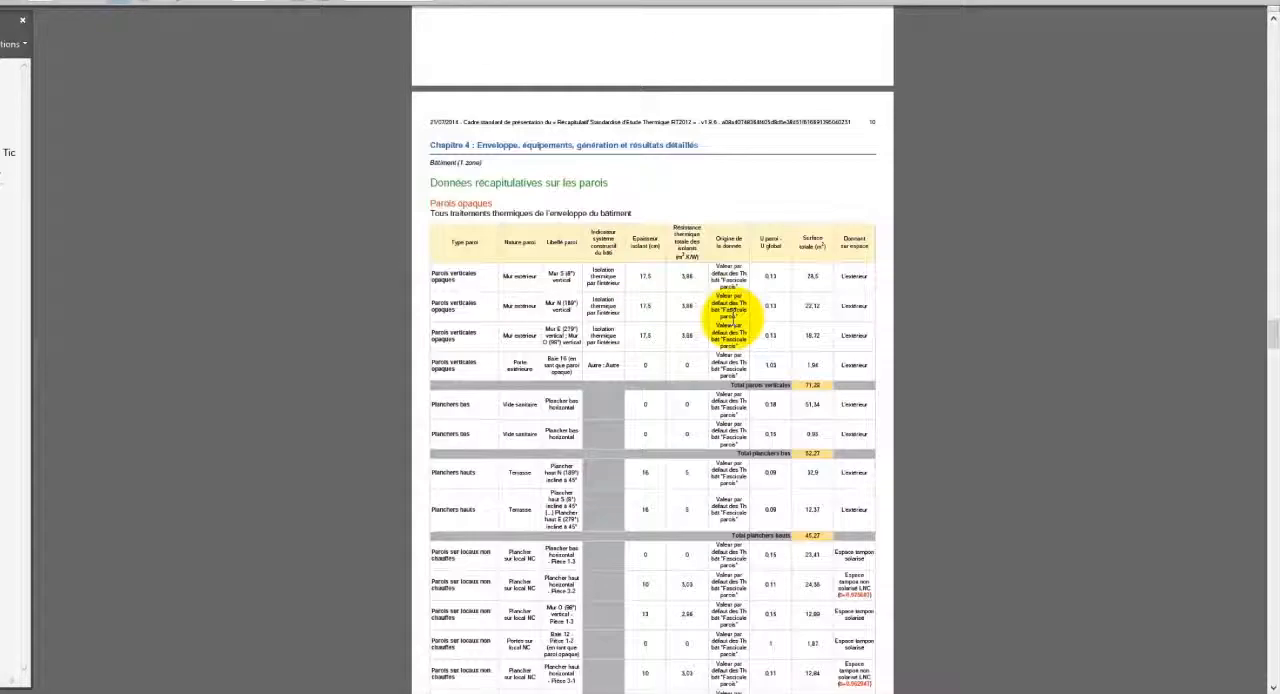
scroll(732, 318, "down", 10)
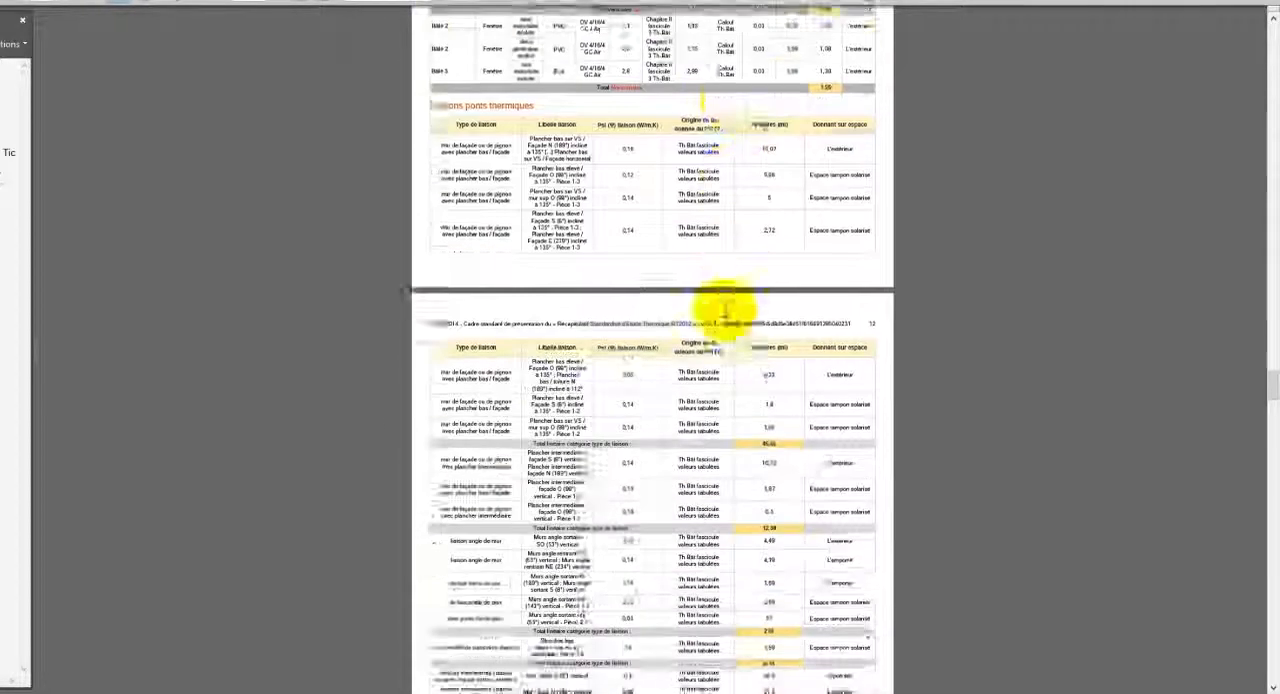
scroll(722, 310, "down", 10)
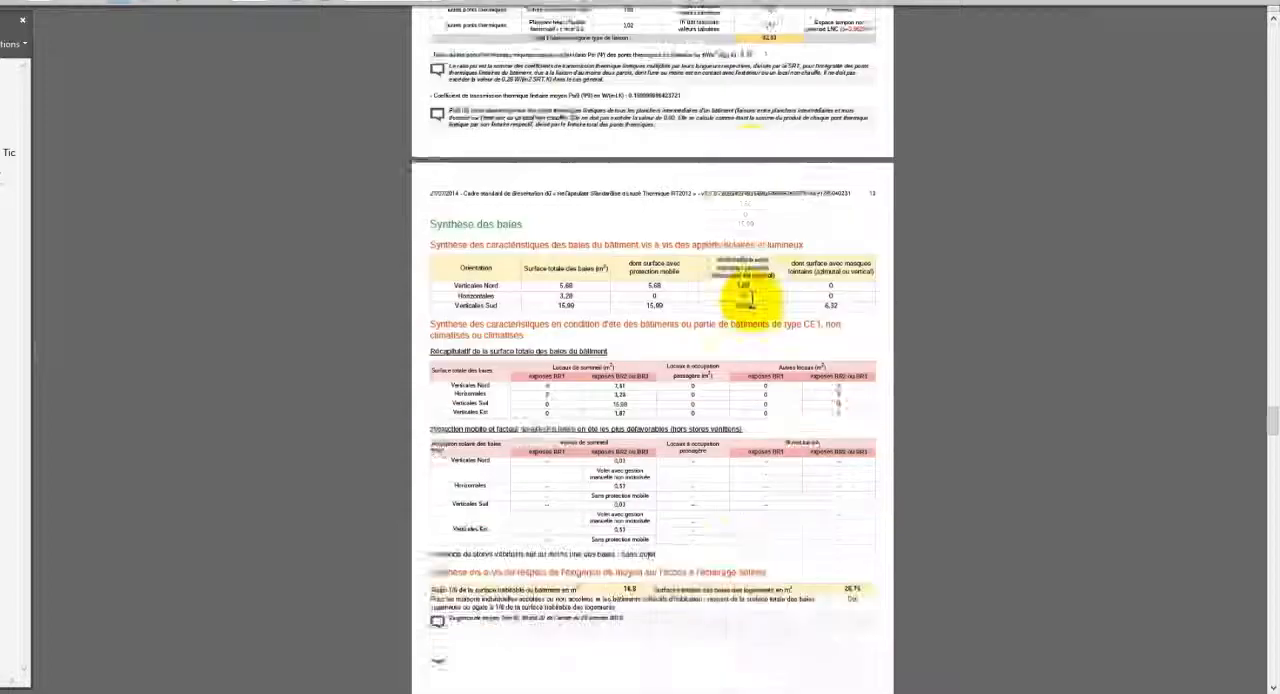
scroll(750, 296, "down", 10)
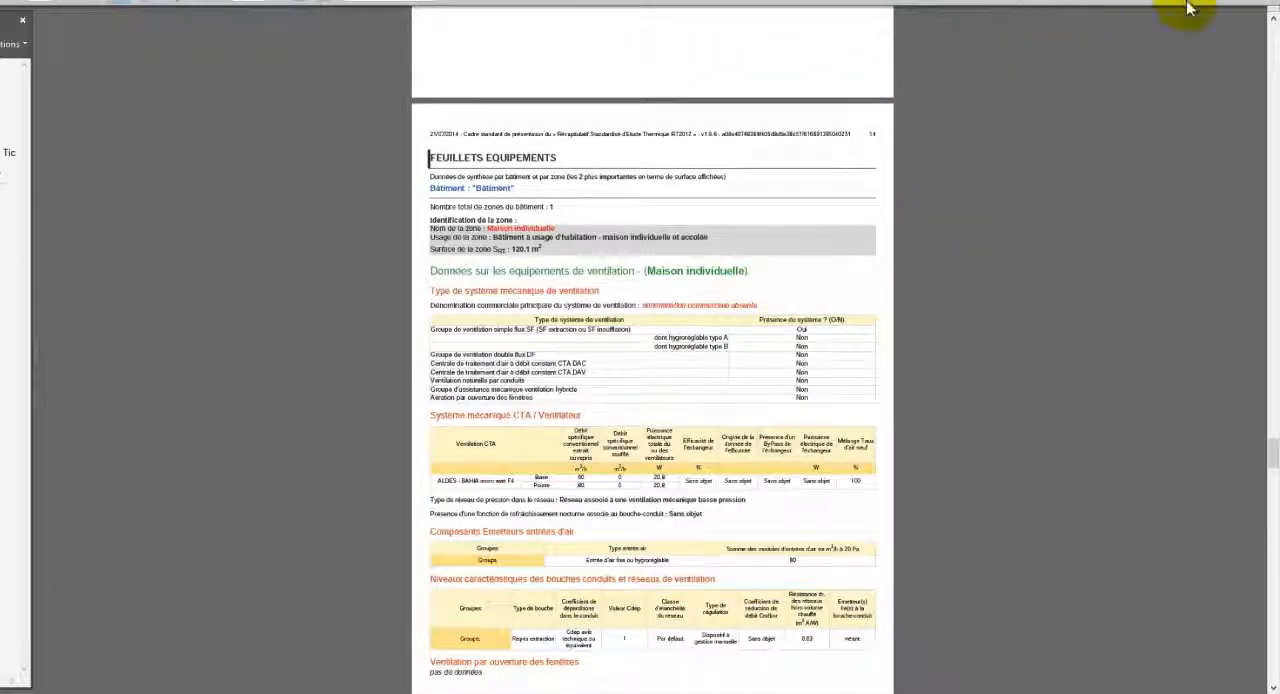
left_click(1262, 7)
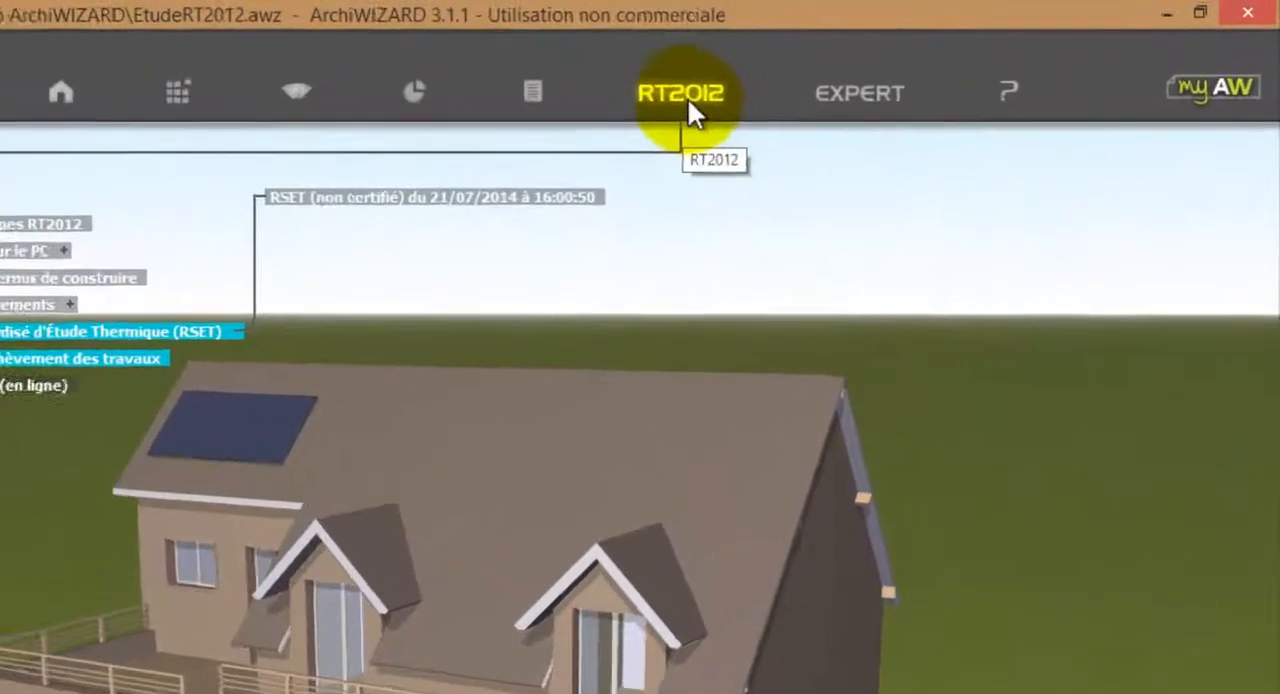
Run the expert EN 12831 - Calcul des déperditions and examine the room-by-room heat losses of the Maison individuelle zone.
left_click(790, 92)
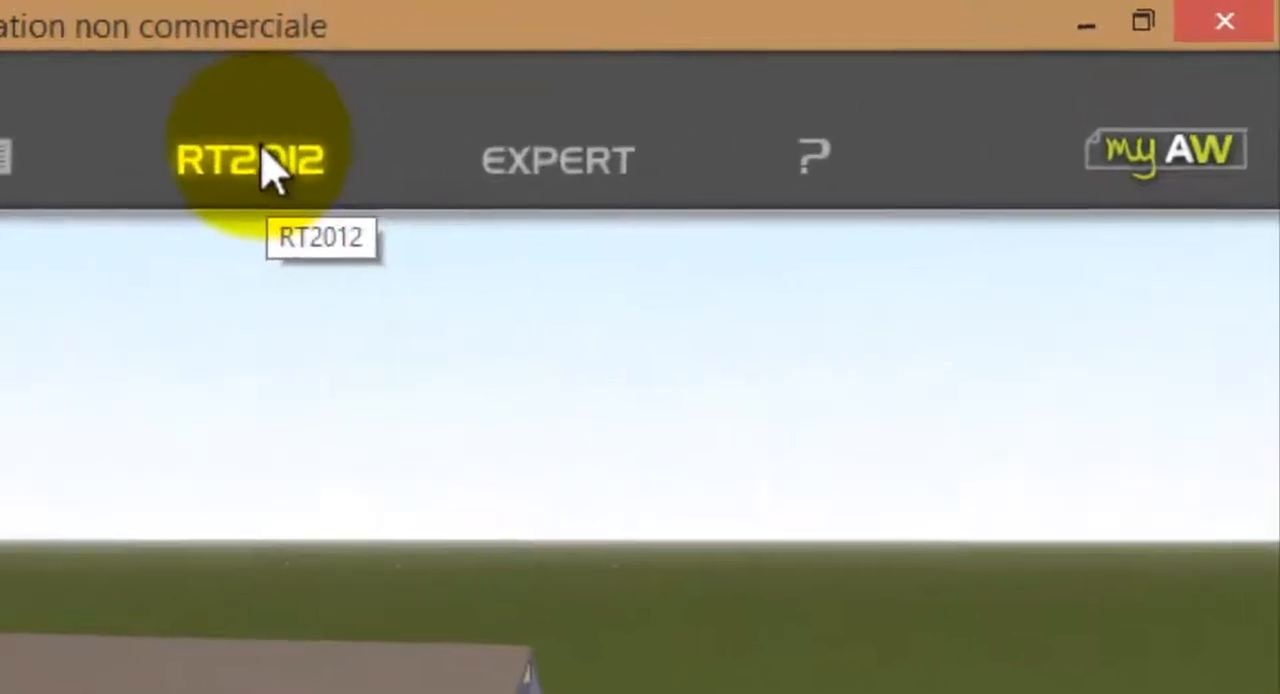
left_click(500, 180)
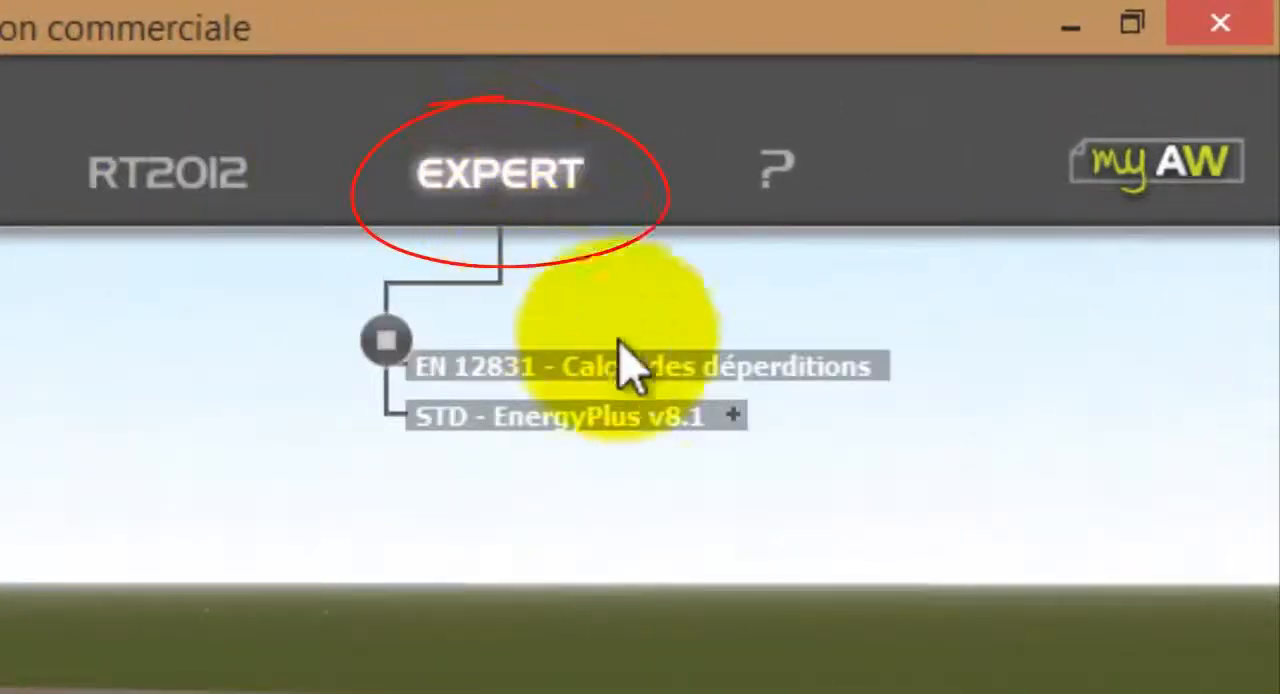
left_click(641, 377)
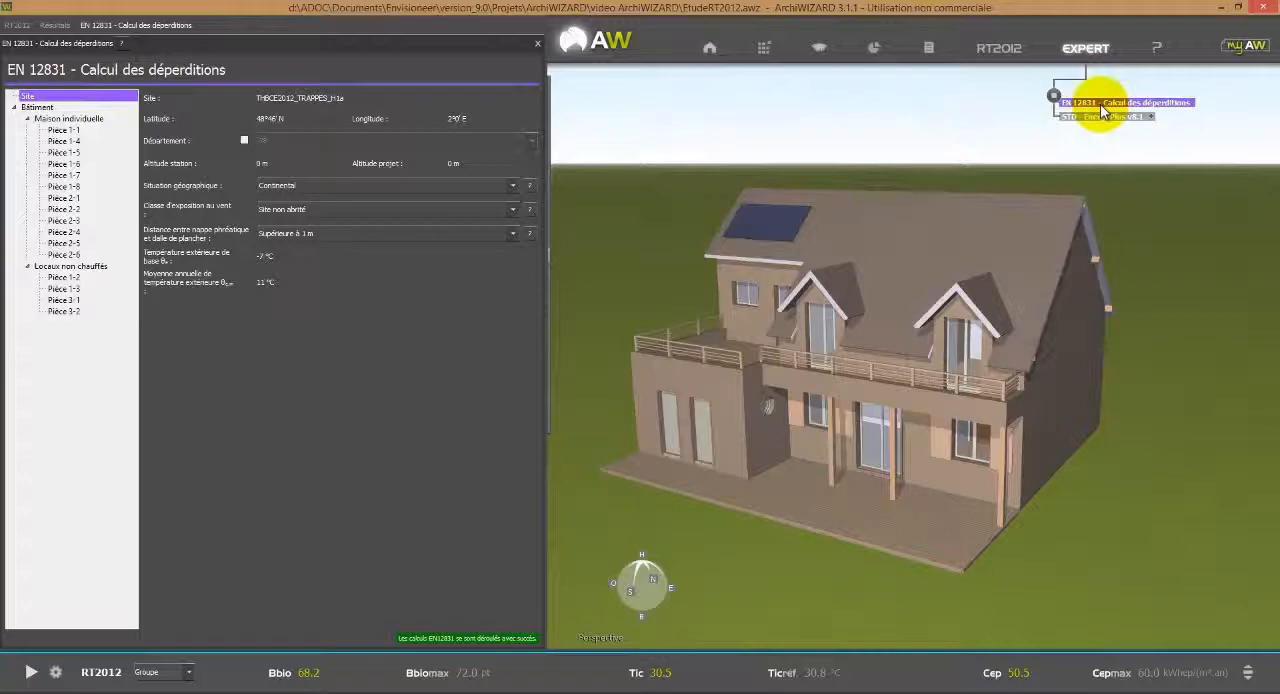
mouse_move(538, 295)
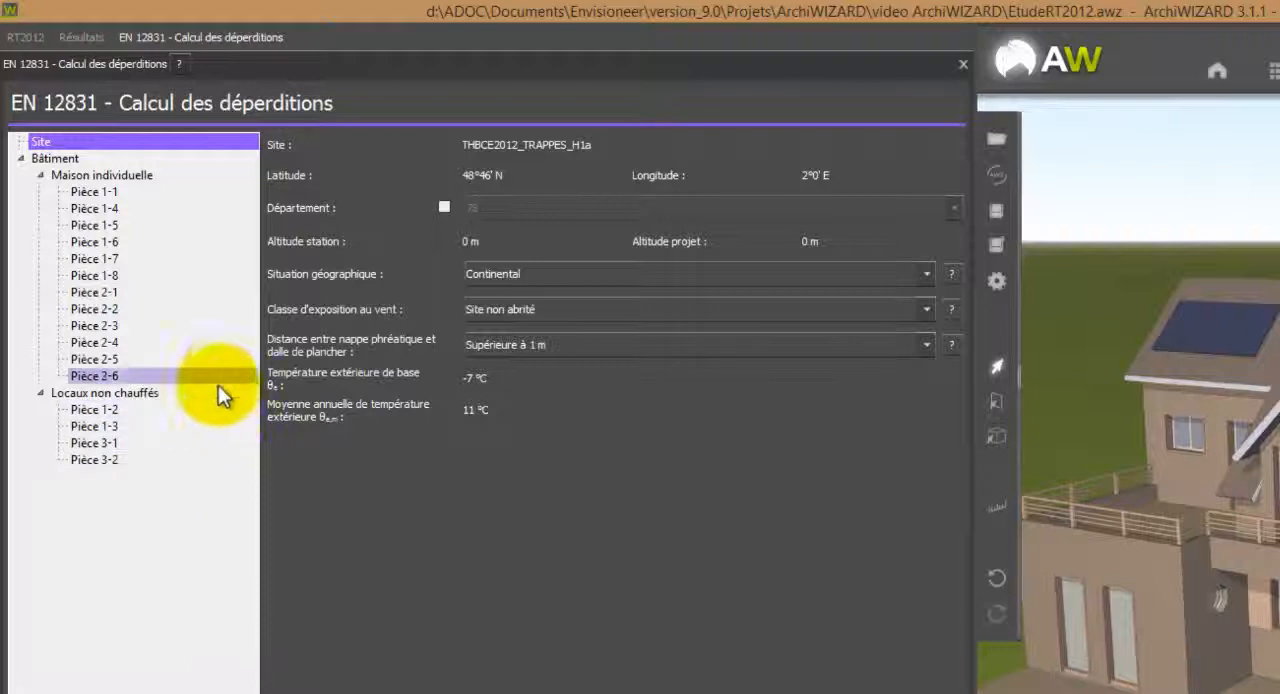
left_click(139, 194)
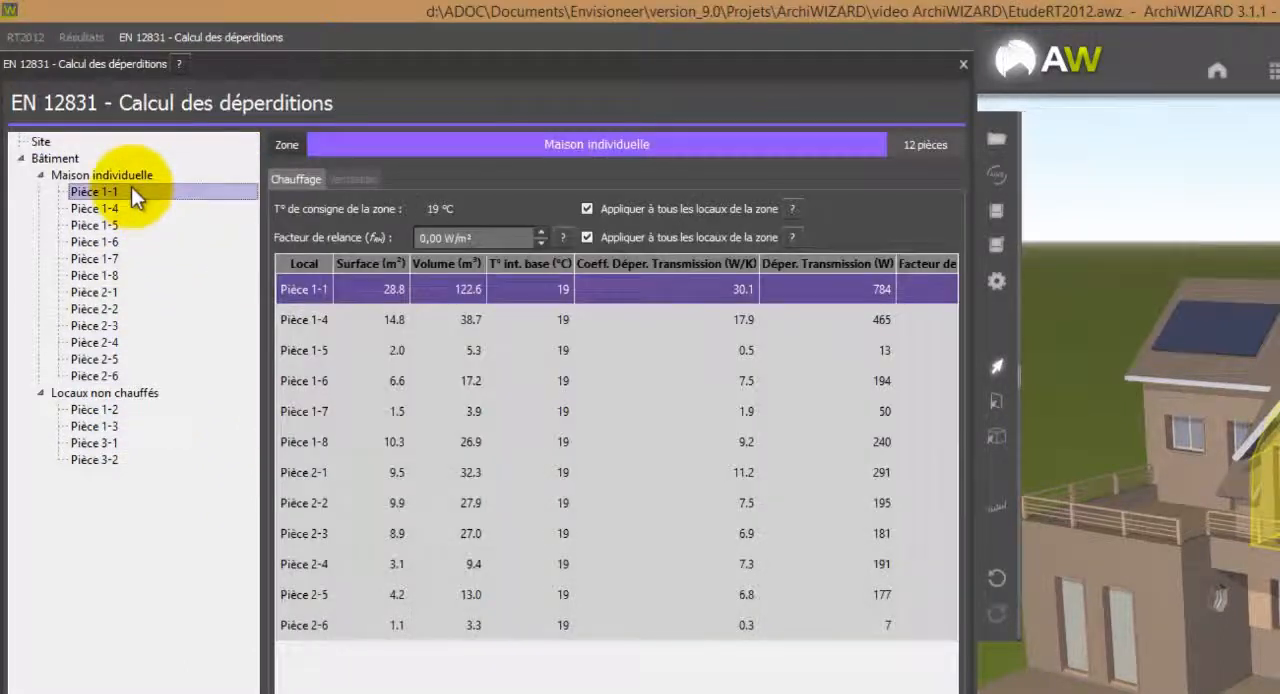
left_click(131, 179)
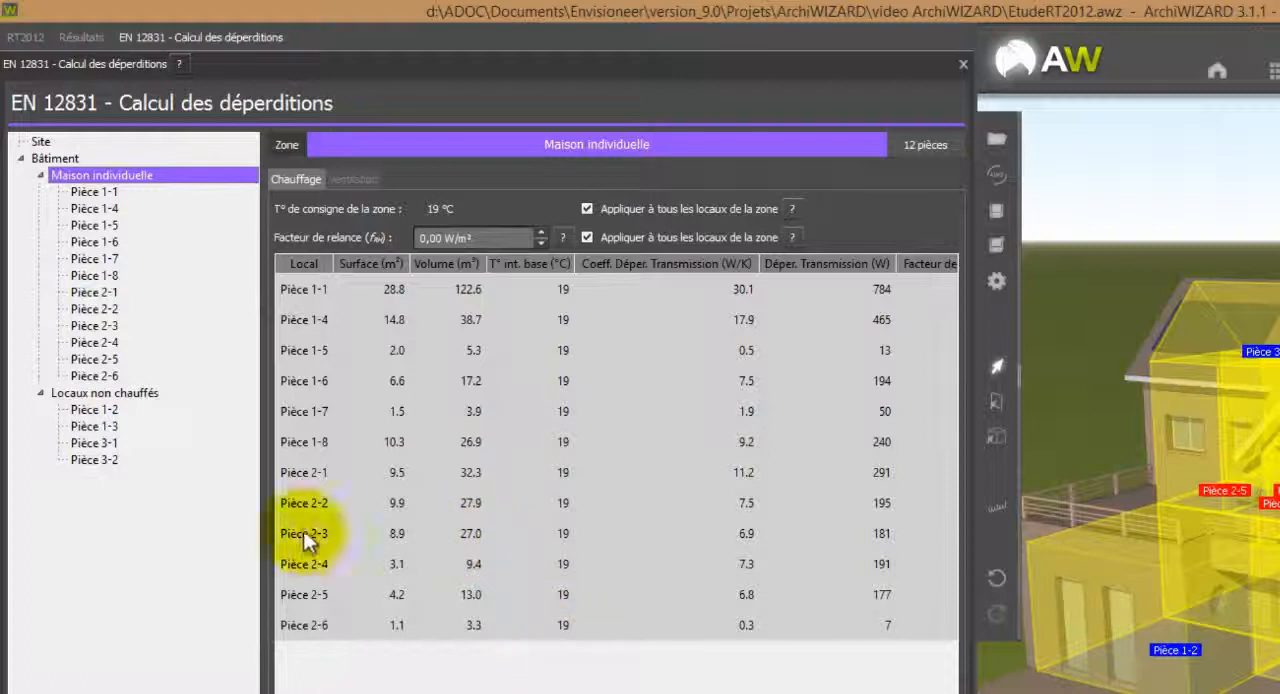
left_click(341, 181)
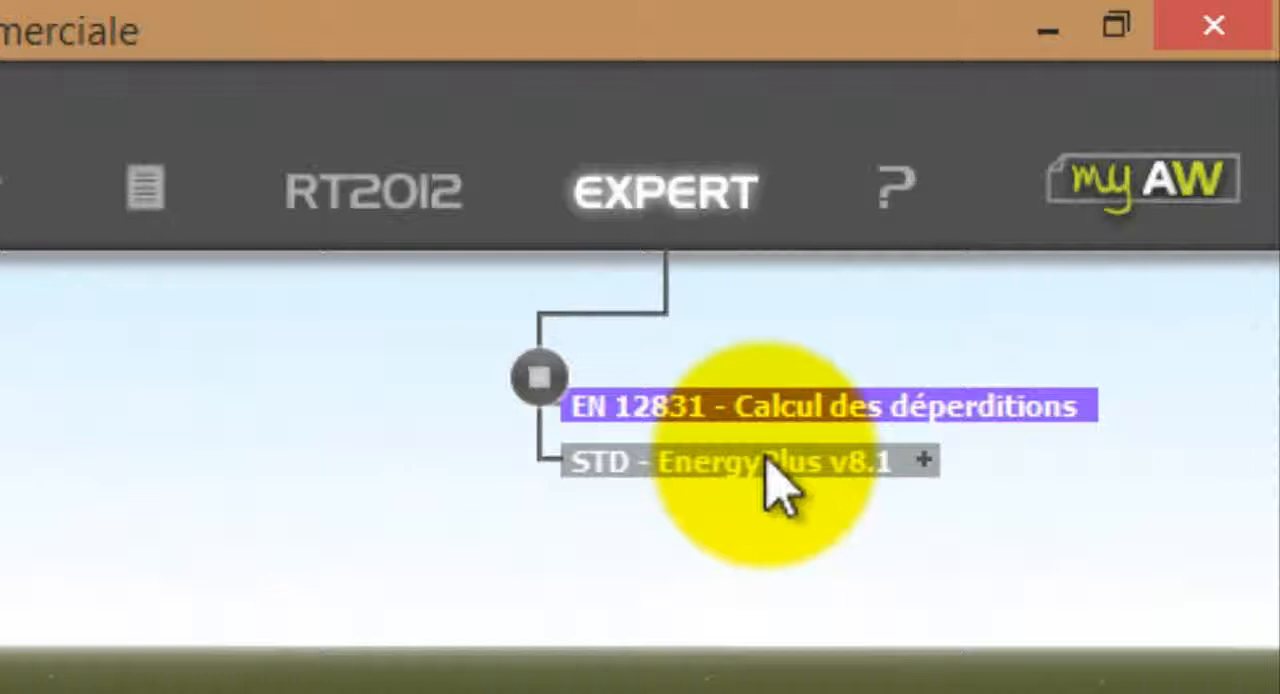
Create the STD - EnergyPlus v8.1 simulation EtudeRT2012 V1 for 365 days from 1 Janvier with a 60 mn time step, and run it.
left_click(766, 460)
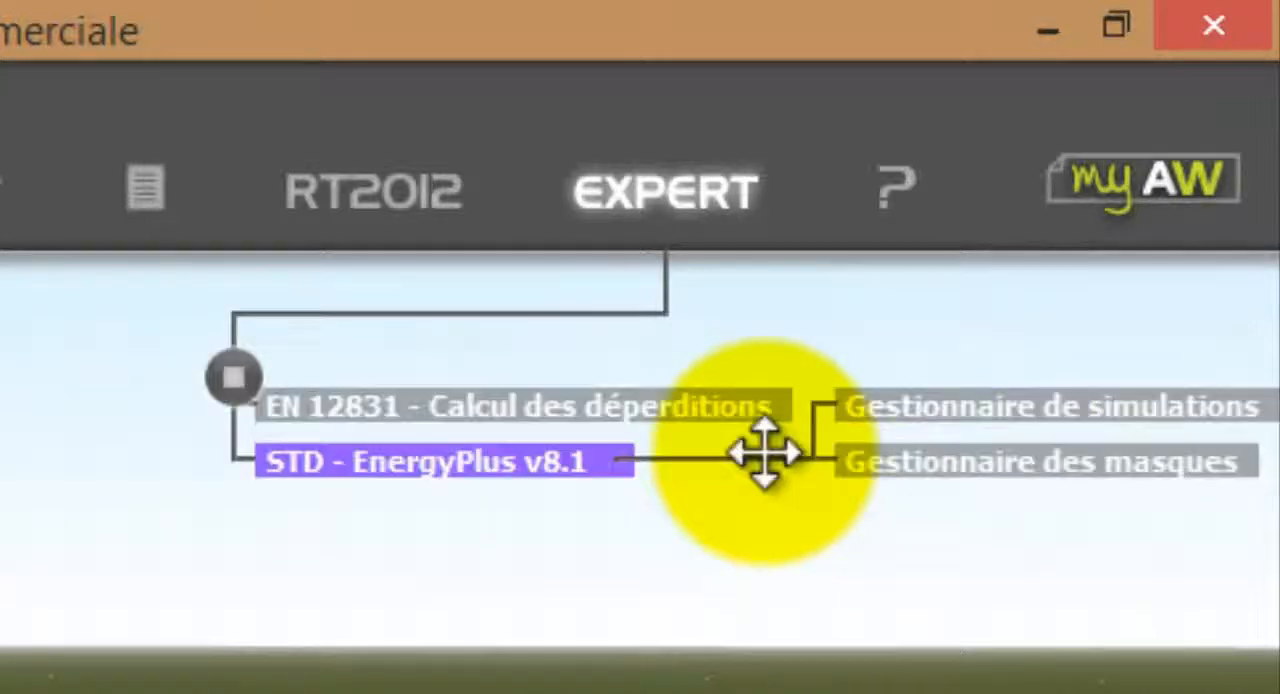
left_click(1133, 407)
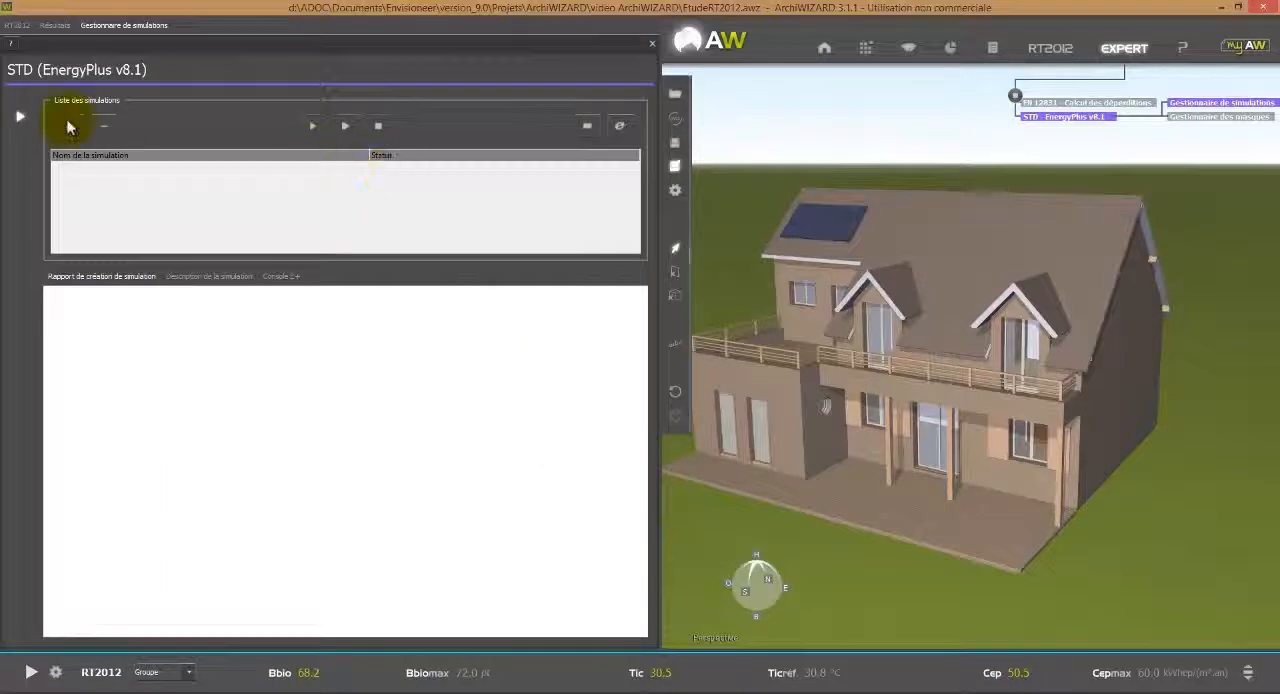
left_click(68, 126)
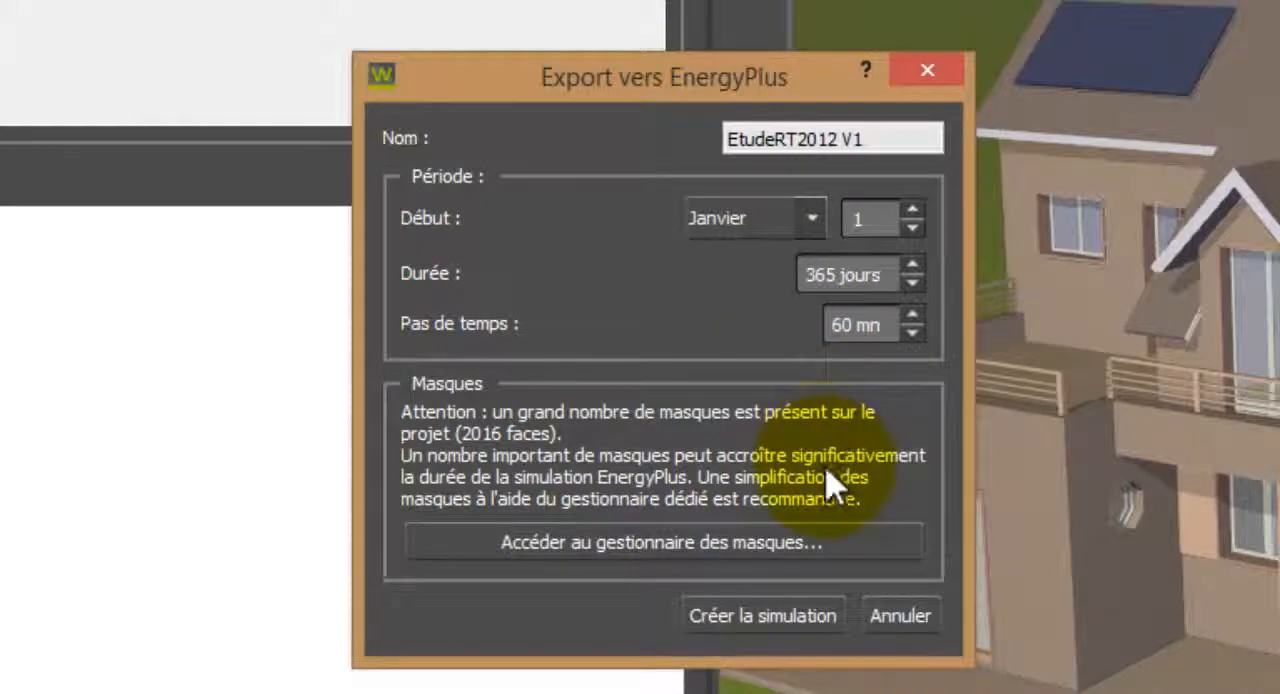
left_click(795, 617)
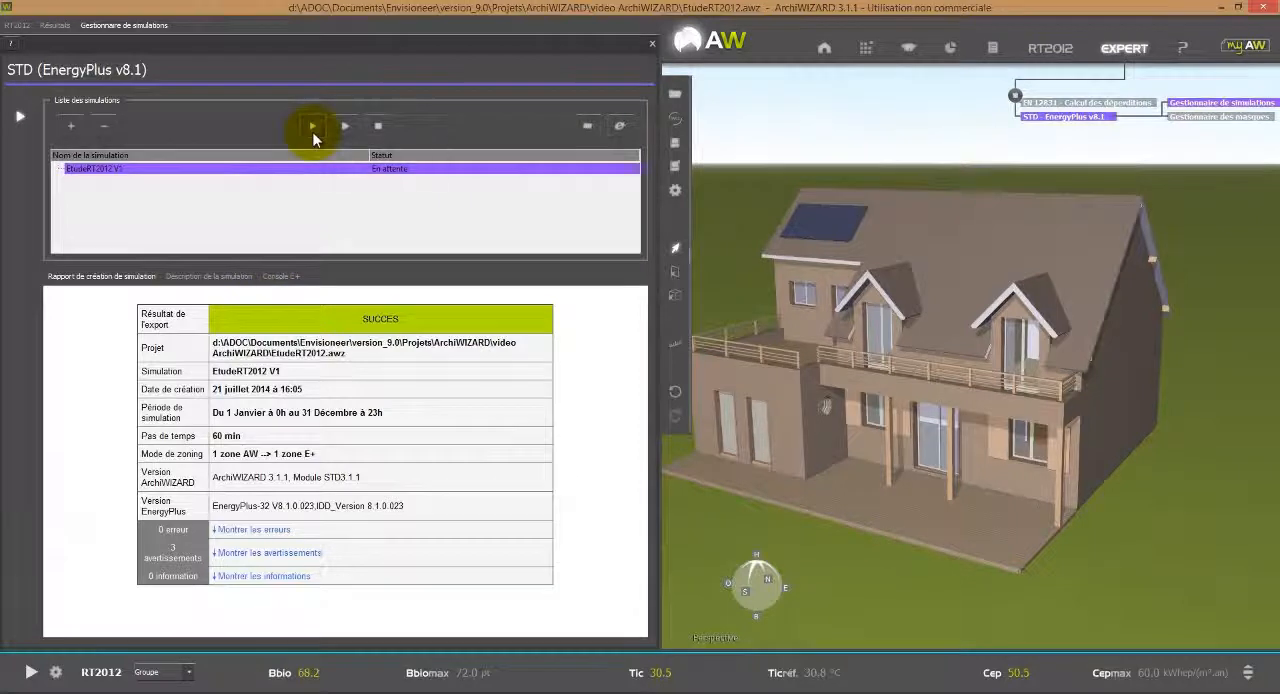
left_click(312, 128)
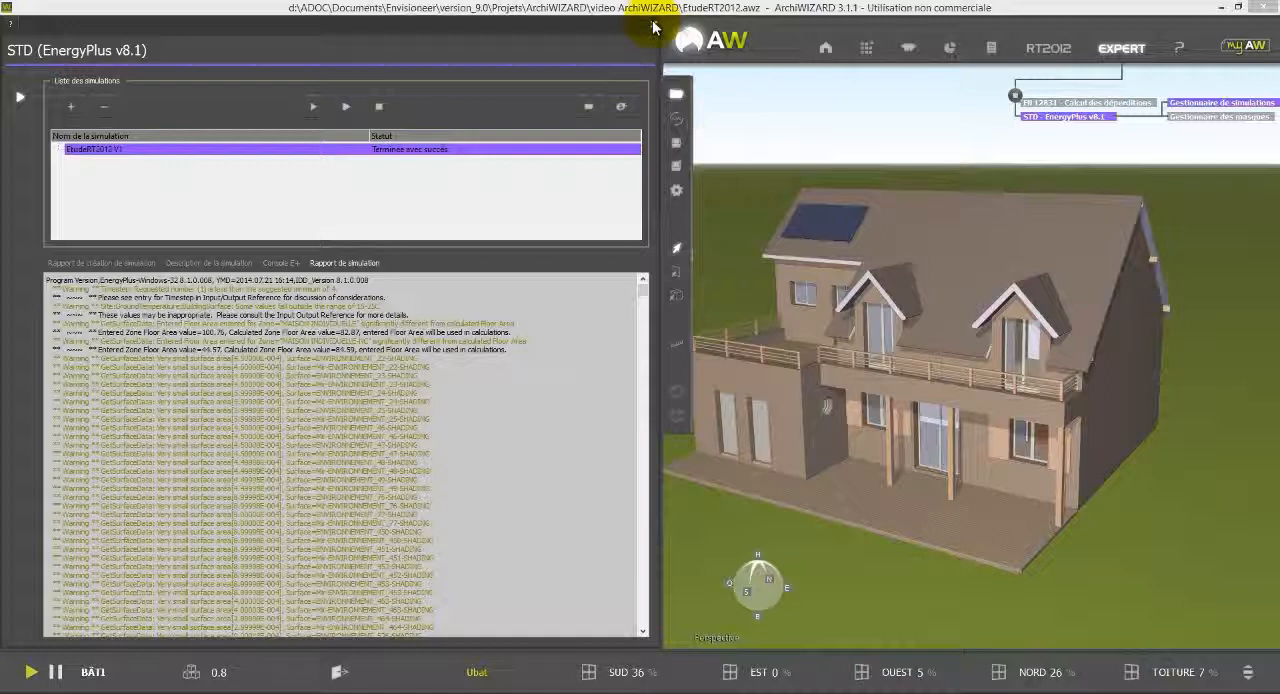
Close the EnergyPlus simulation manager and open the report editor (Editeur de rapport).
left_click(653, 25)
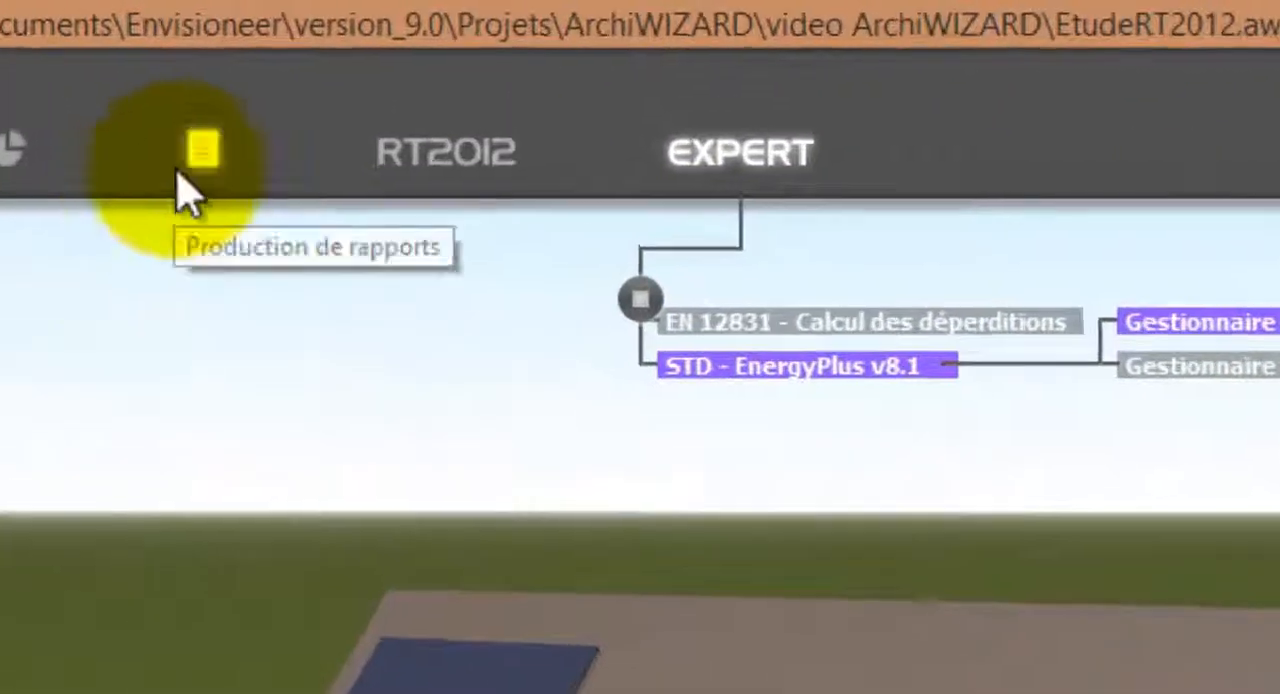
left_click(180, 175)
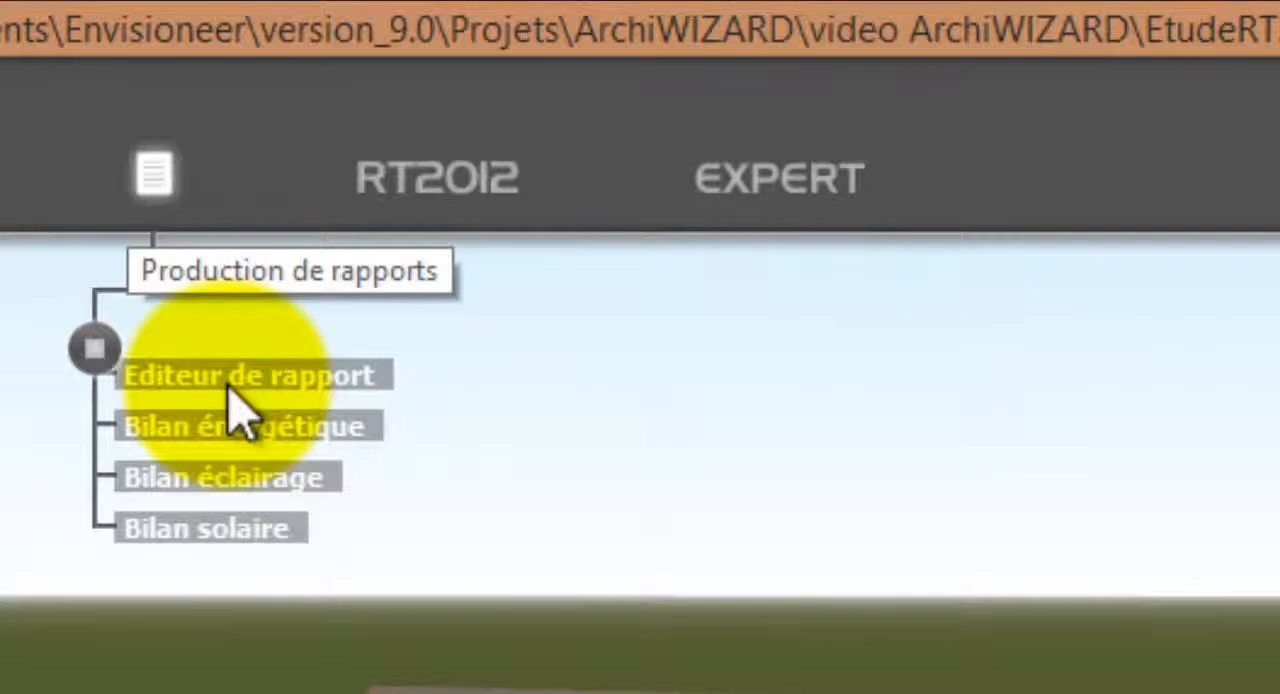
left_click(232, 382)
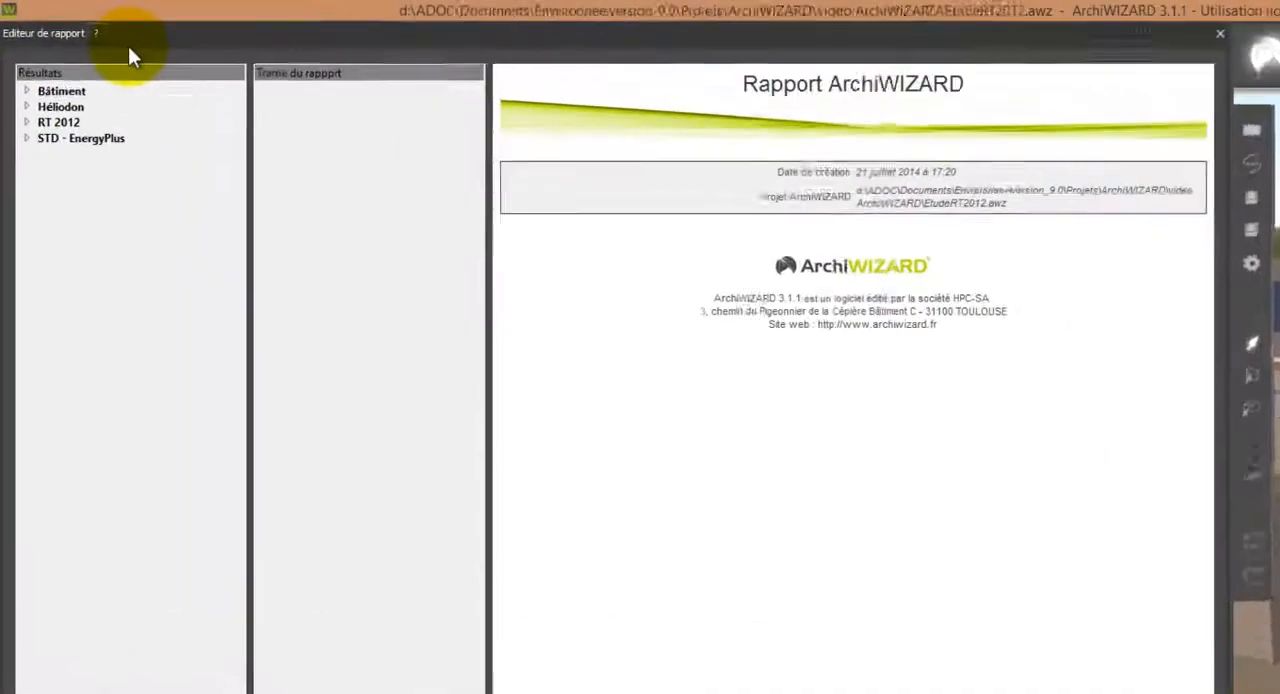
Add the Bâtiment results Chiffres clés and Balance énergétique, as both table and chart, to the report outline.
left_click(19, 66)
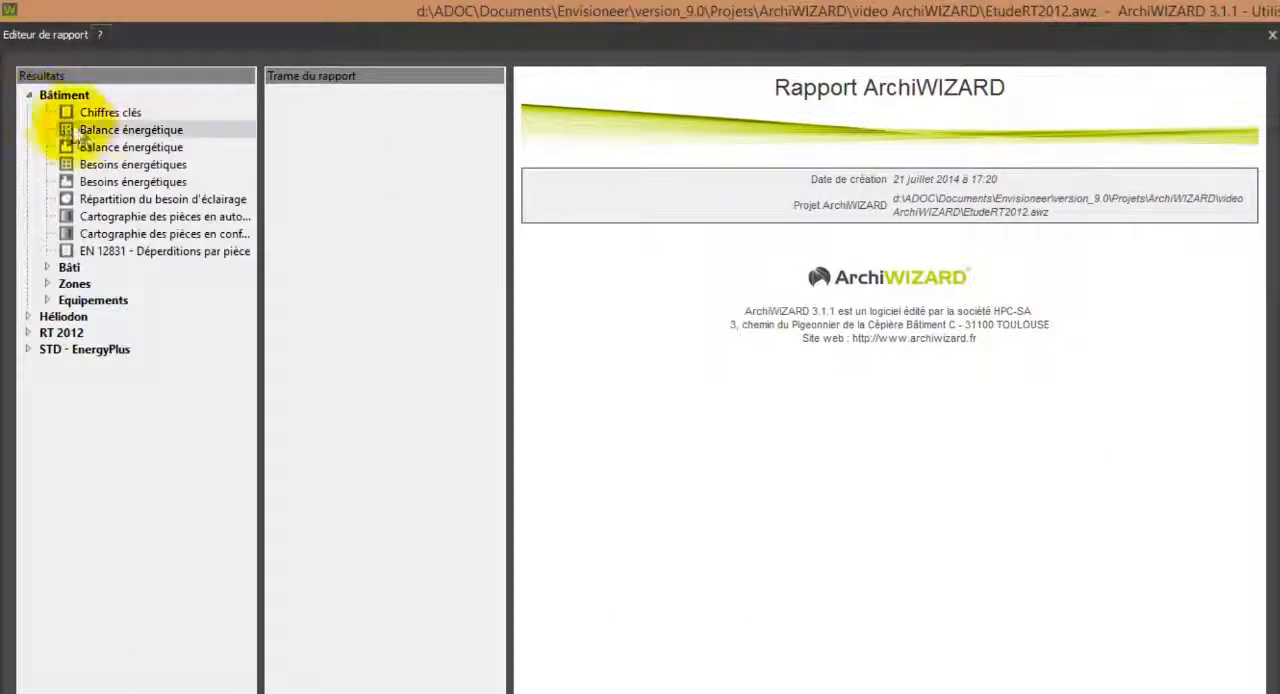
left_click(79, 129)
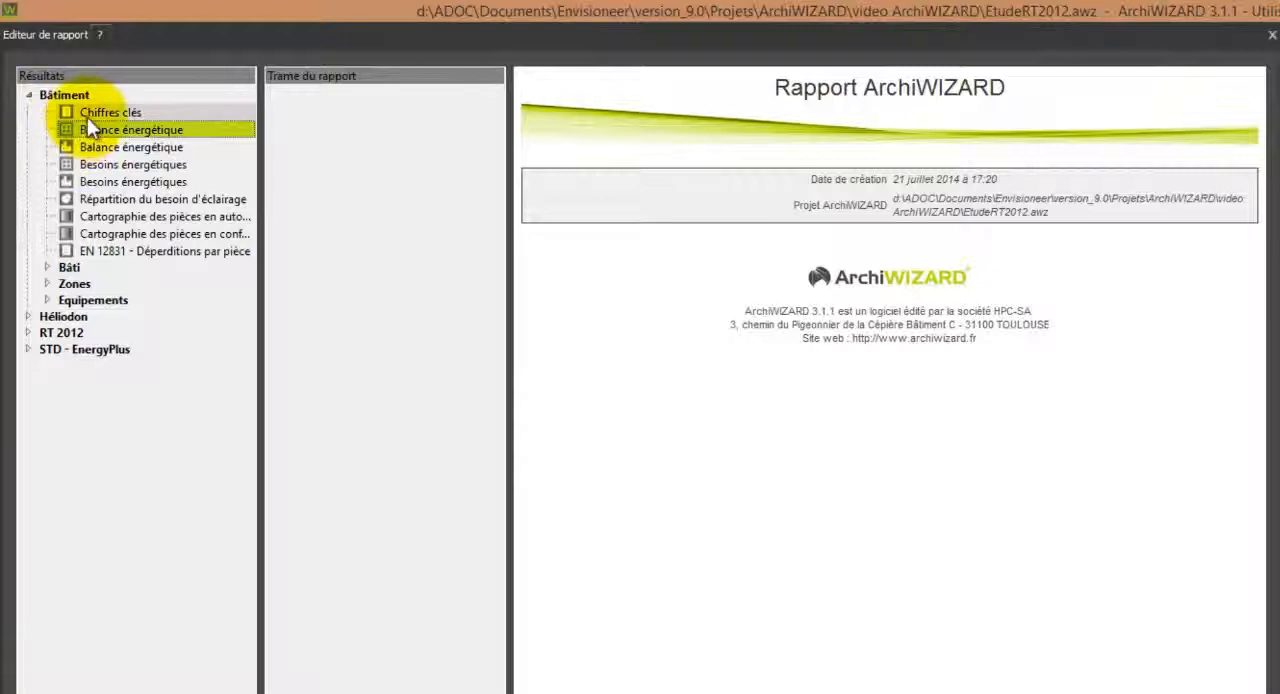
left_click_drag(87, 114, 290, 110)
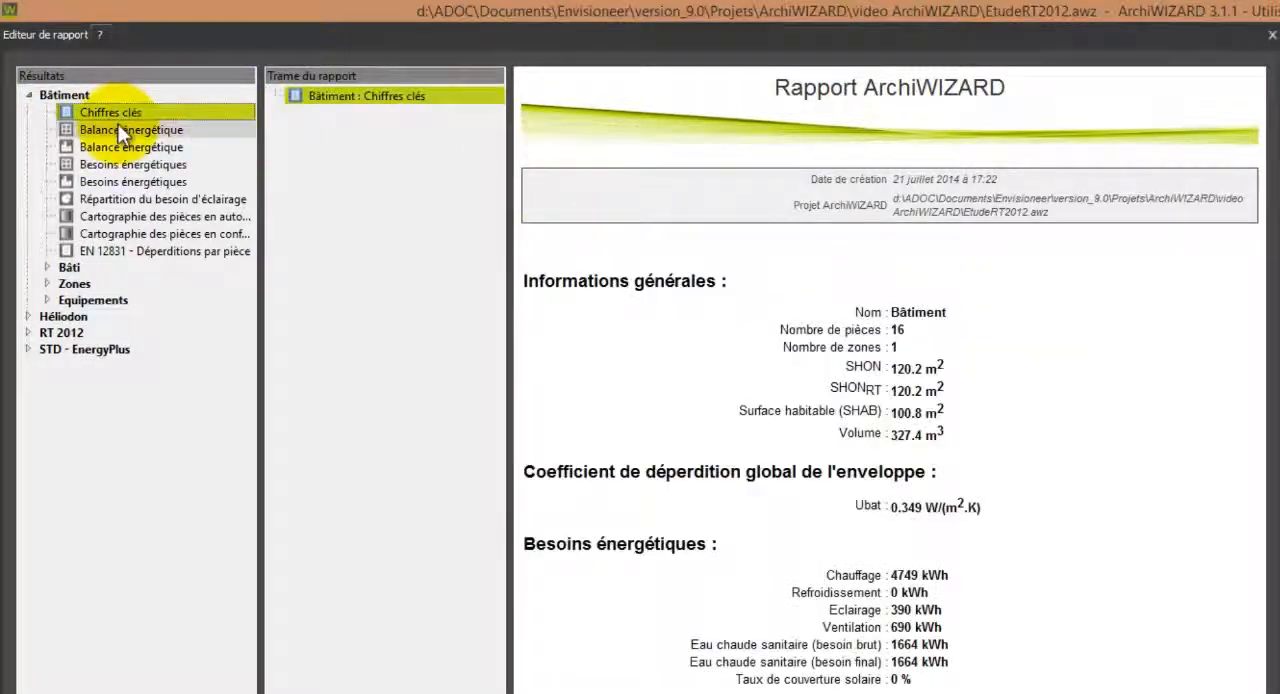
left_click_drag(120, 135, 379, 146)
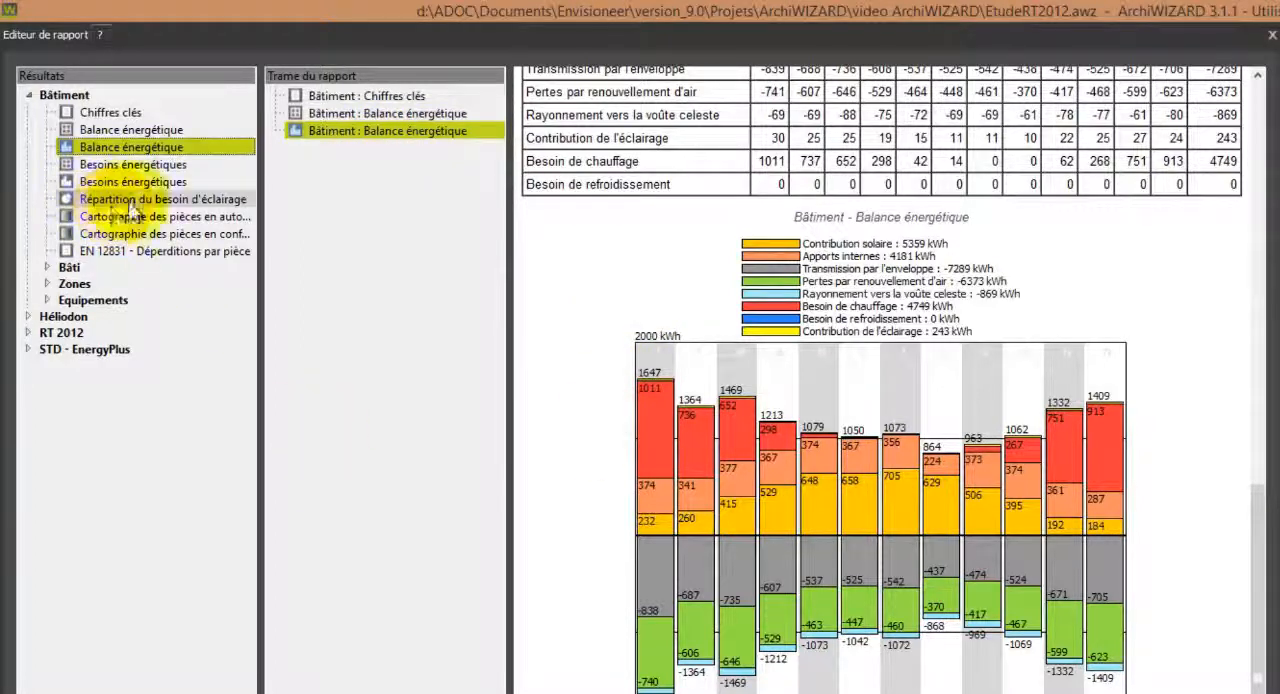
Add Répartition du besoin d'éclairage, Cartographie des pièces en confort lumineux and EN 12831 - Déperditions par pièce to the report outline.
left_click_drag(133, 200, 429, 206)
left_click_drag(162, 234, 362, 252)
left_click_drag(215, 252, 394, 231)
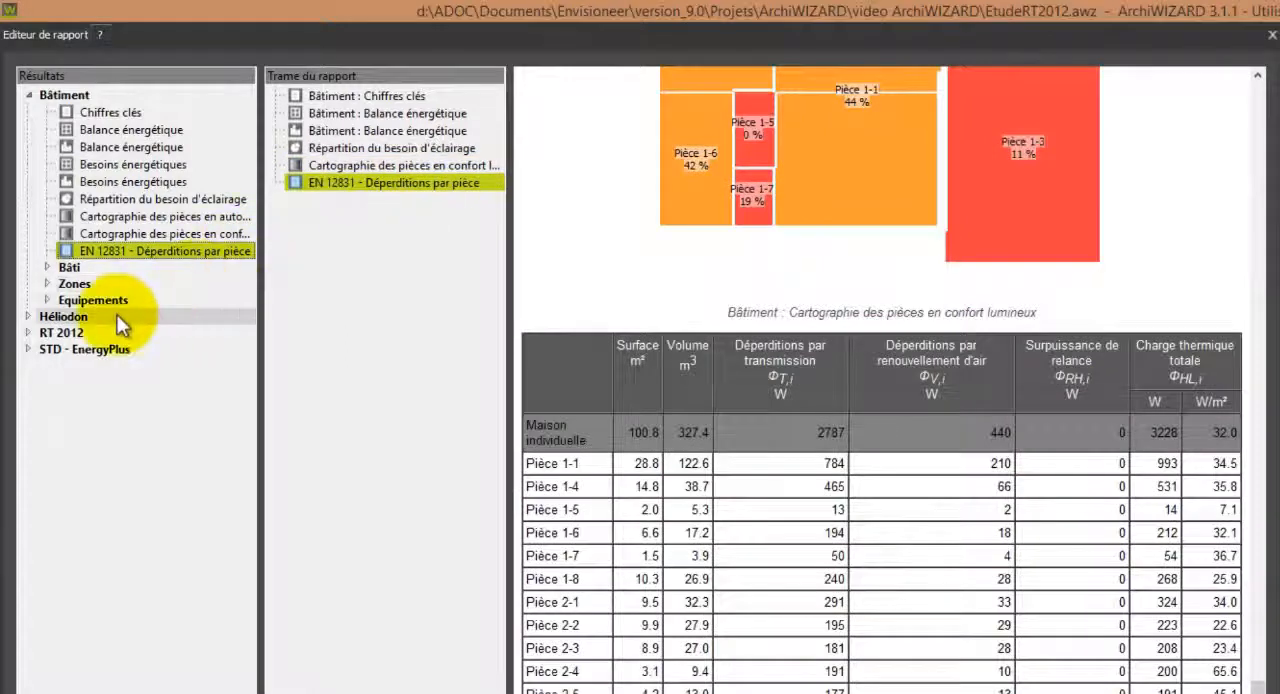
Add the RT 2012 results Résultats globaux du bâtiment and des zones, Consommations par énergie et par poste, and Étiquette Énergie et Climat to the report.
left_click(28, 332)
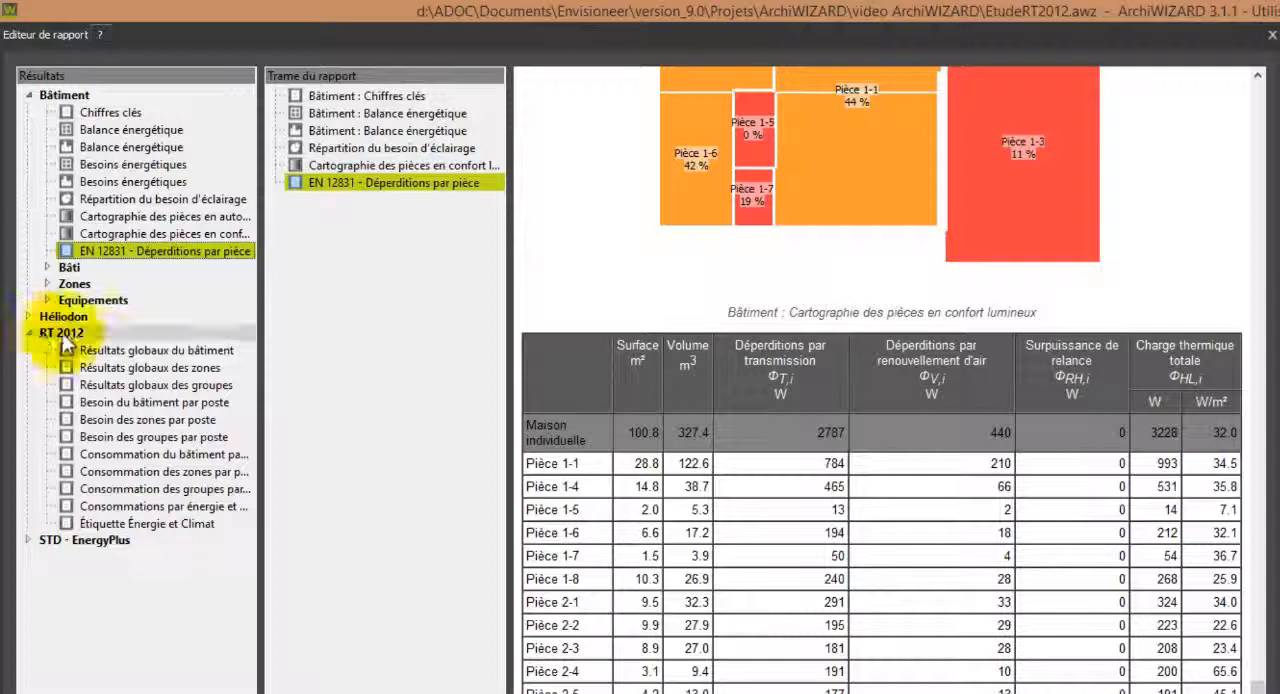
left_click(102, 349)
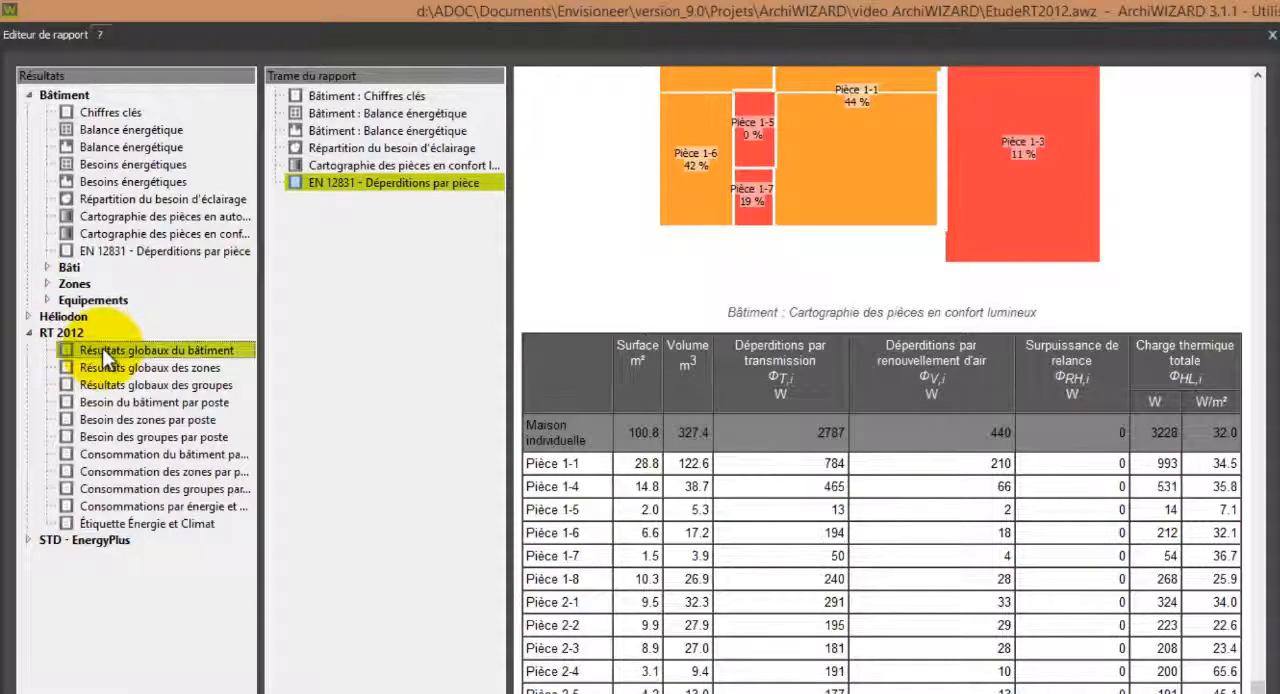
left_click_drag(102, 348, 370, 332)
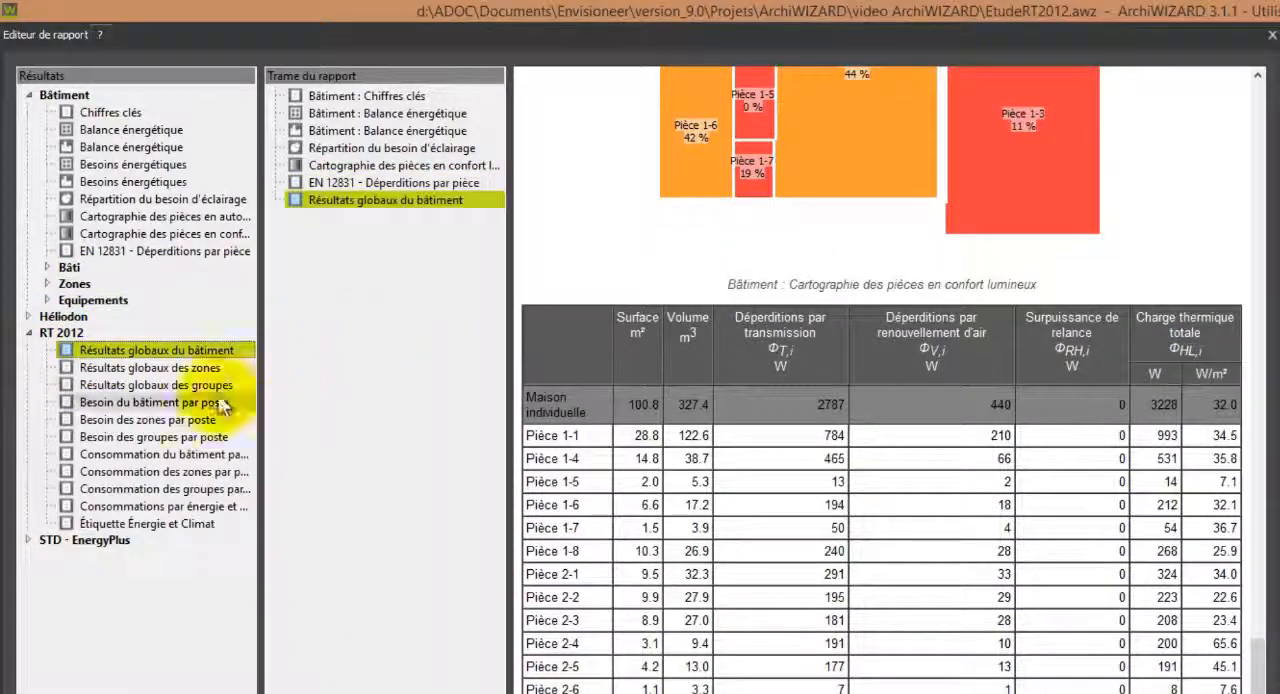
left_click_drag(160, 368, 357, 377)
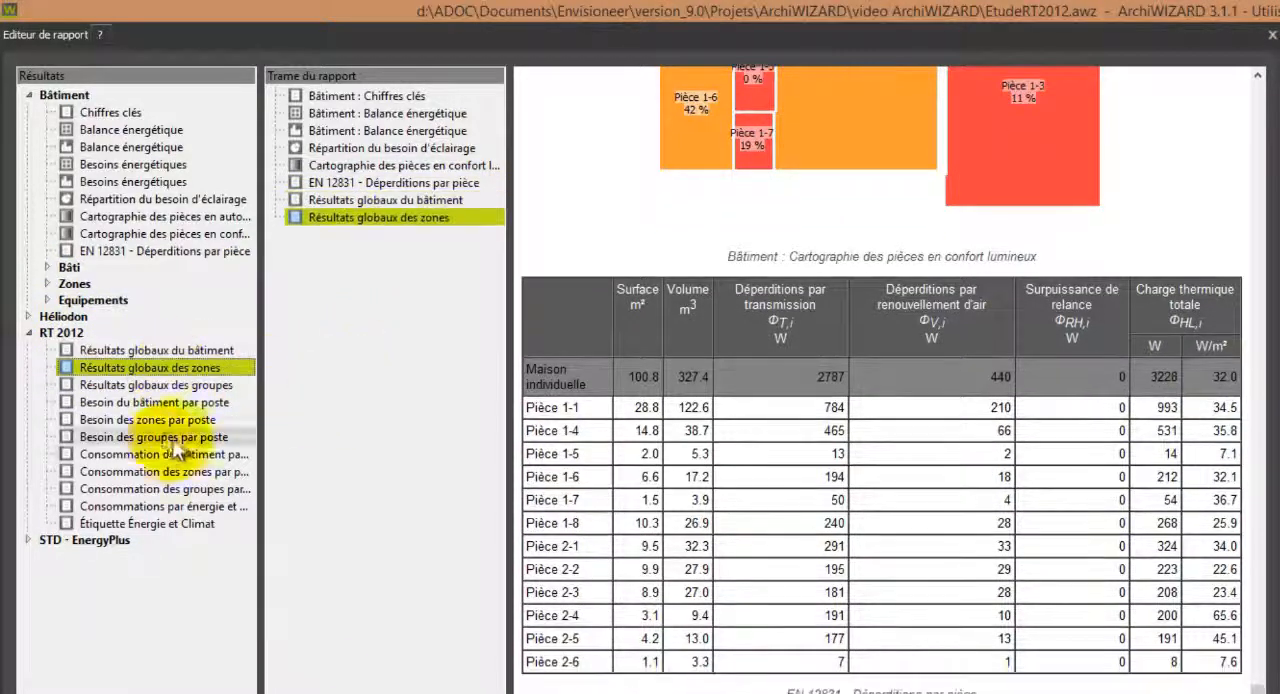
left_click_drag(165, 506, 441, 498)
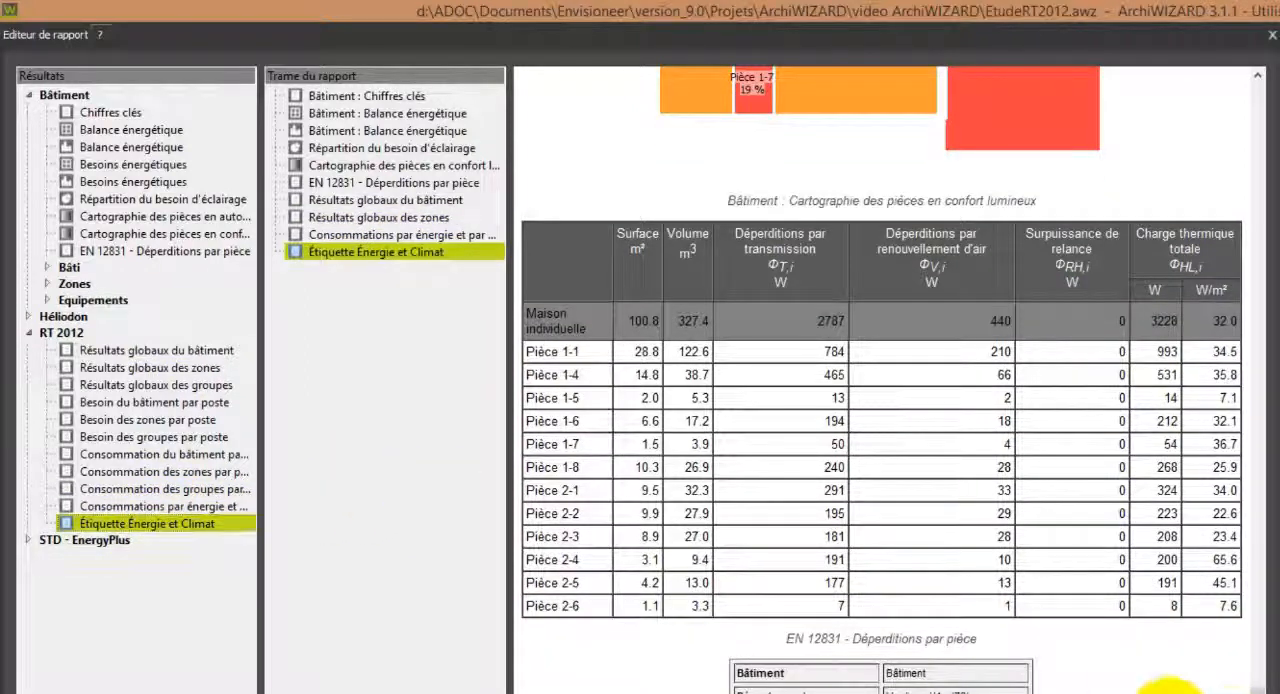
scroll(1178, 688, "down", 9)
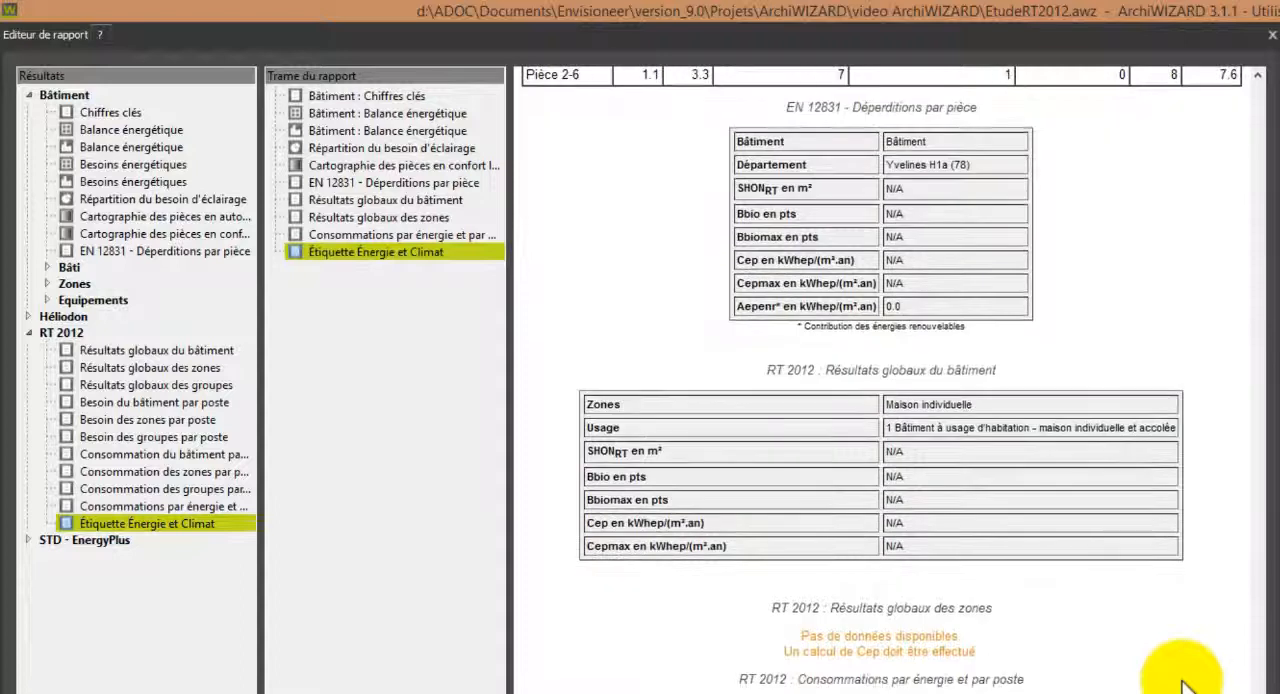
scroll(1182, 688, "up", 2)
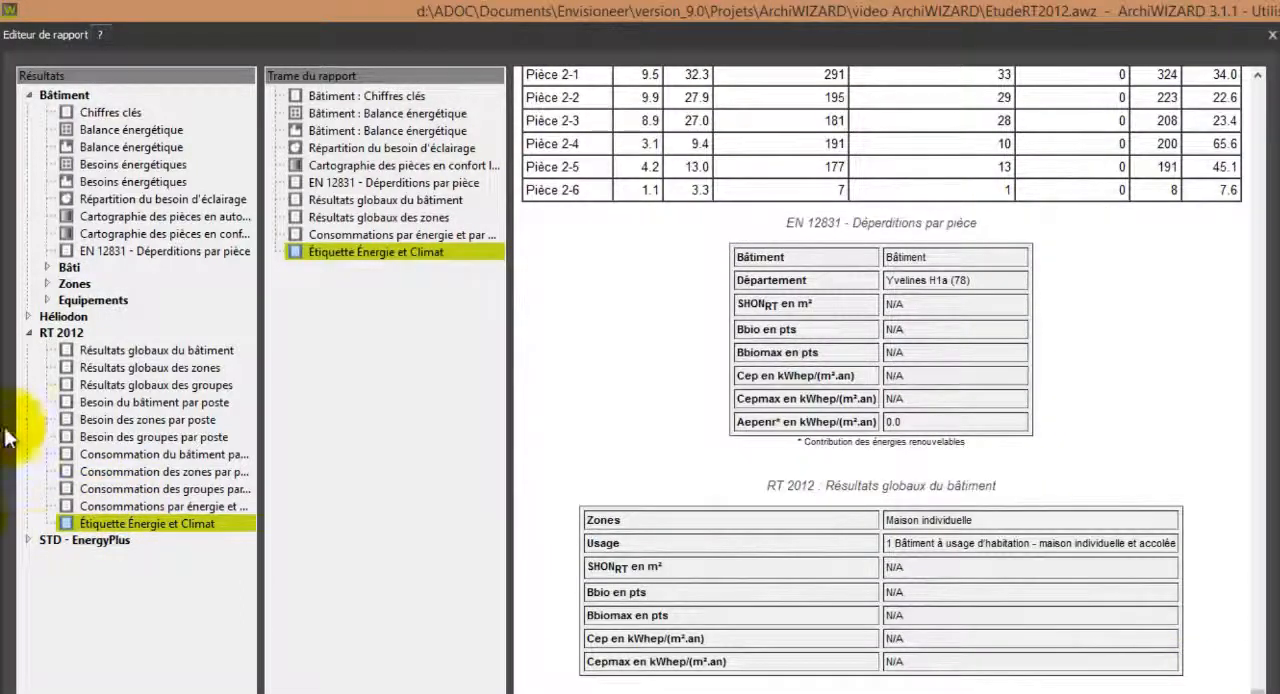
Add Chiffres clés and Surfaces from the global results of the STD - EnergyPlus simulation EtudeRT2012 V1 to the report.
left_click(30, 541)
left_click(48, 556)
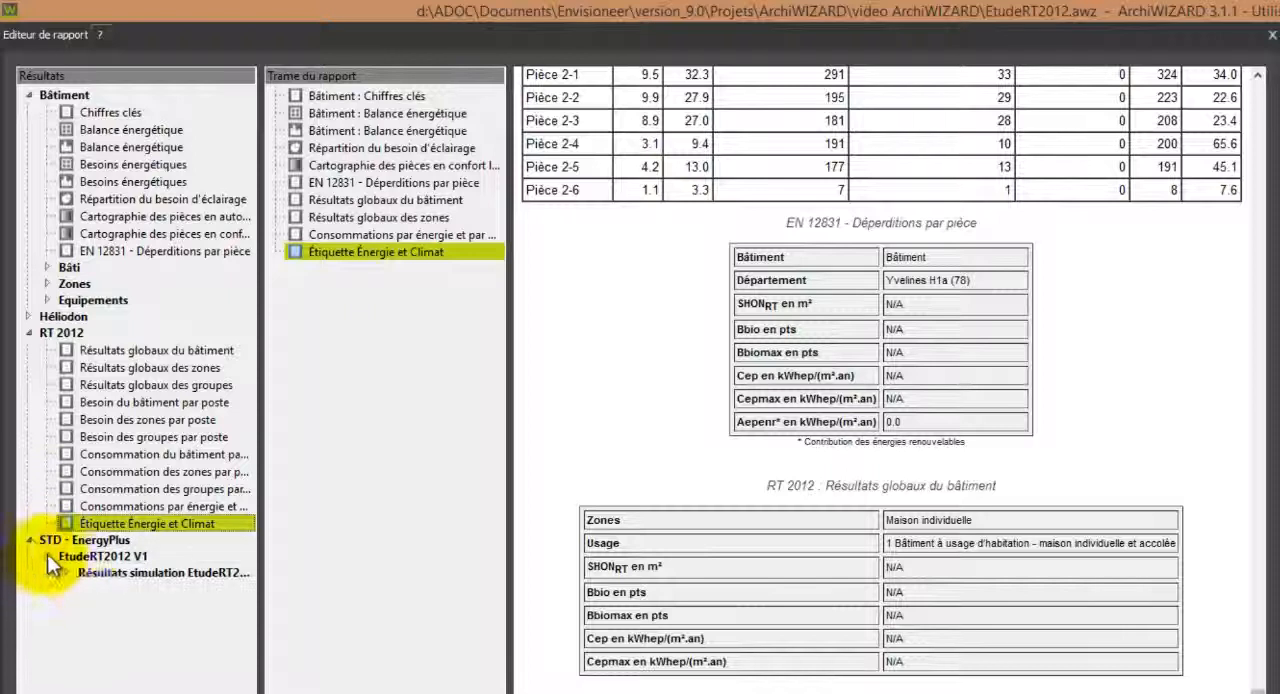
left_click(68, 573)
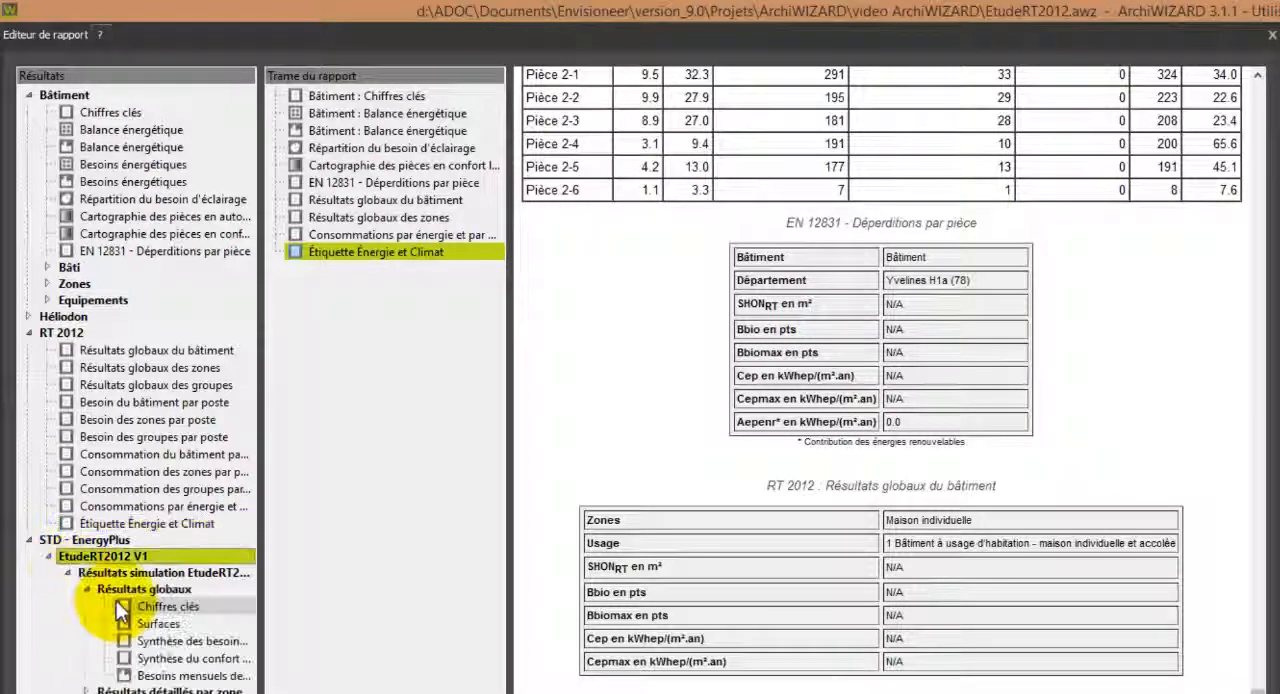
left_click_drag(134, 600, 326, 607)
left_click_drag(163, 624, 285, 685)
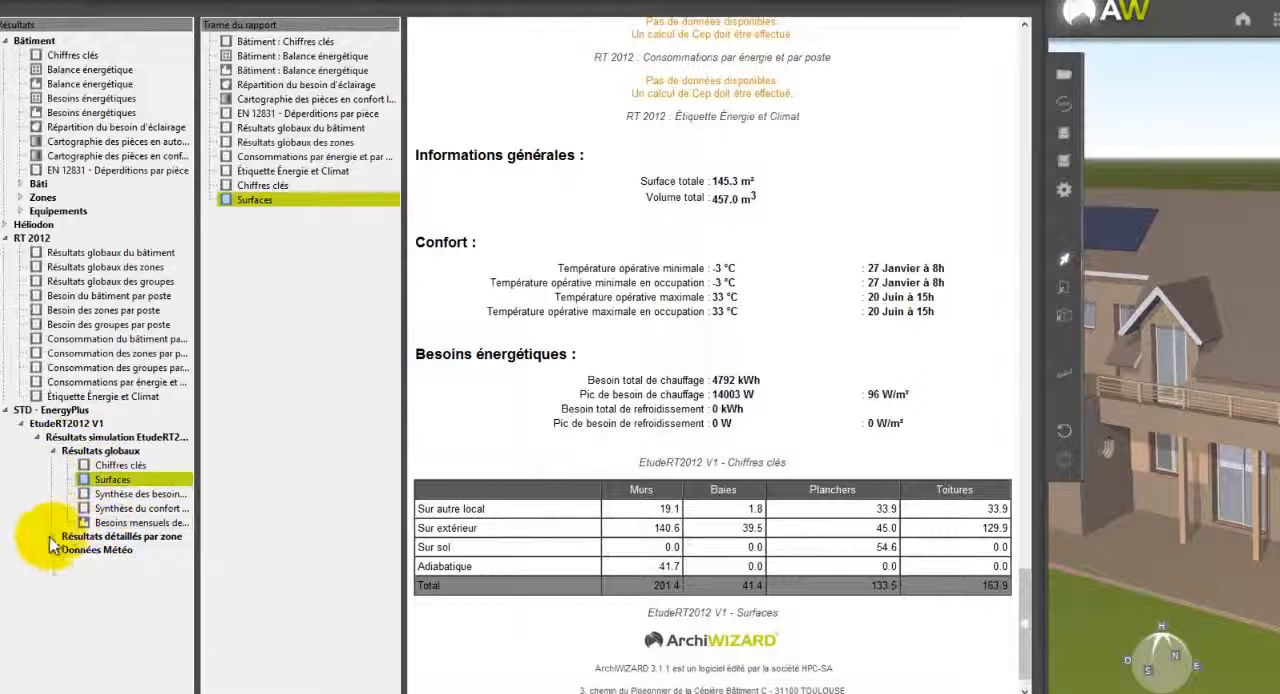
Add the MAISON INDIVIDUELLE zone's Température opérative intérieure and Température opérative intérieure en occupation charts to the report and examine them in the preview.
left_click(55, 537)
left_click(70, 550)
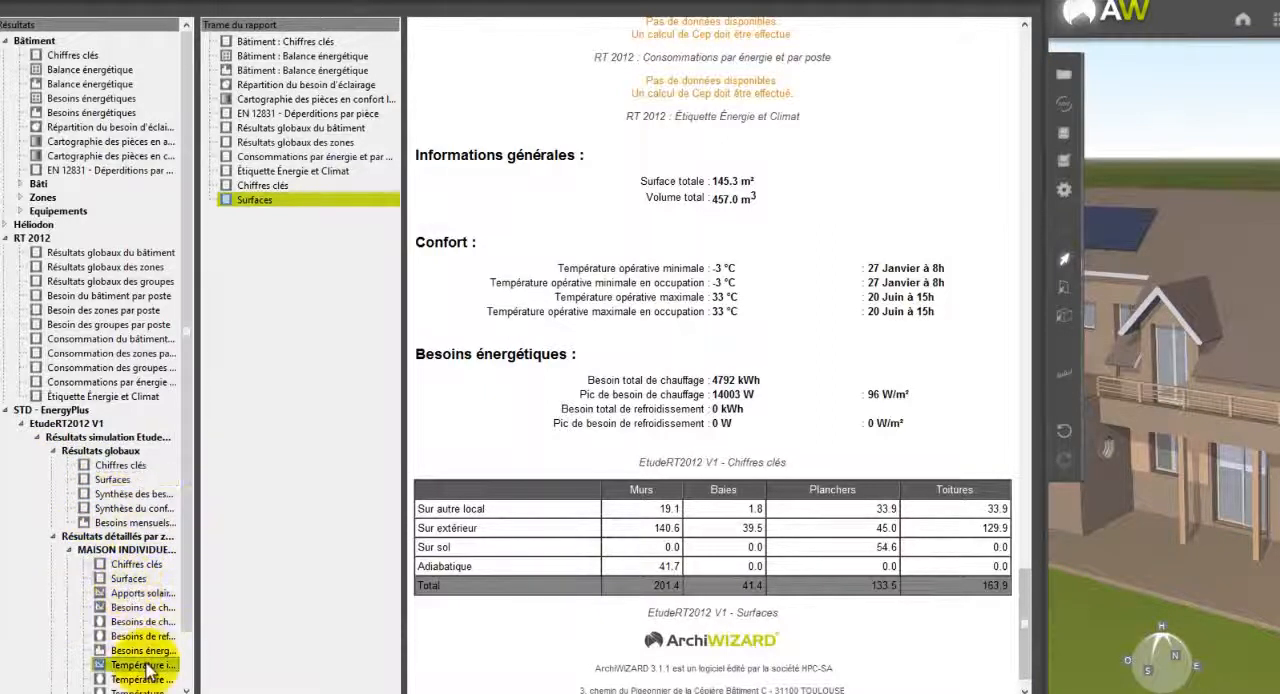
left_click_drag(148, 668, 290, 605)
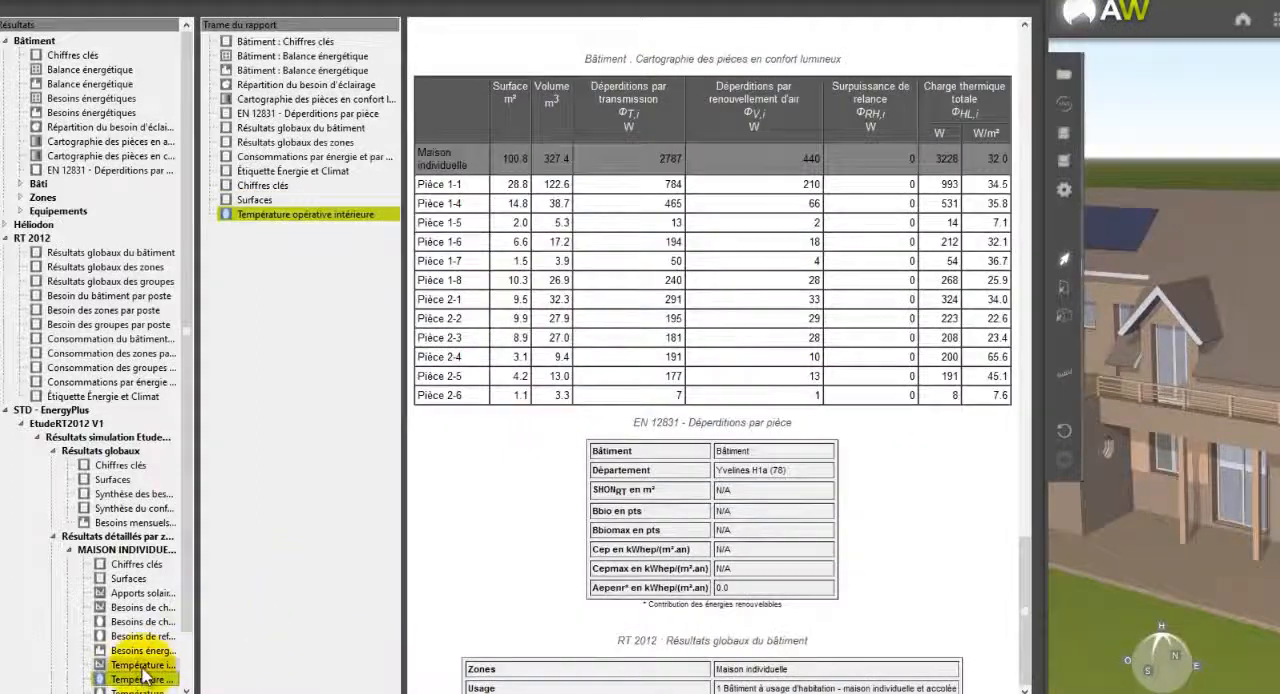
left_click_drag(147, 690, 297, 638)
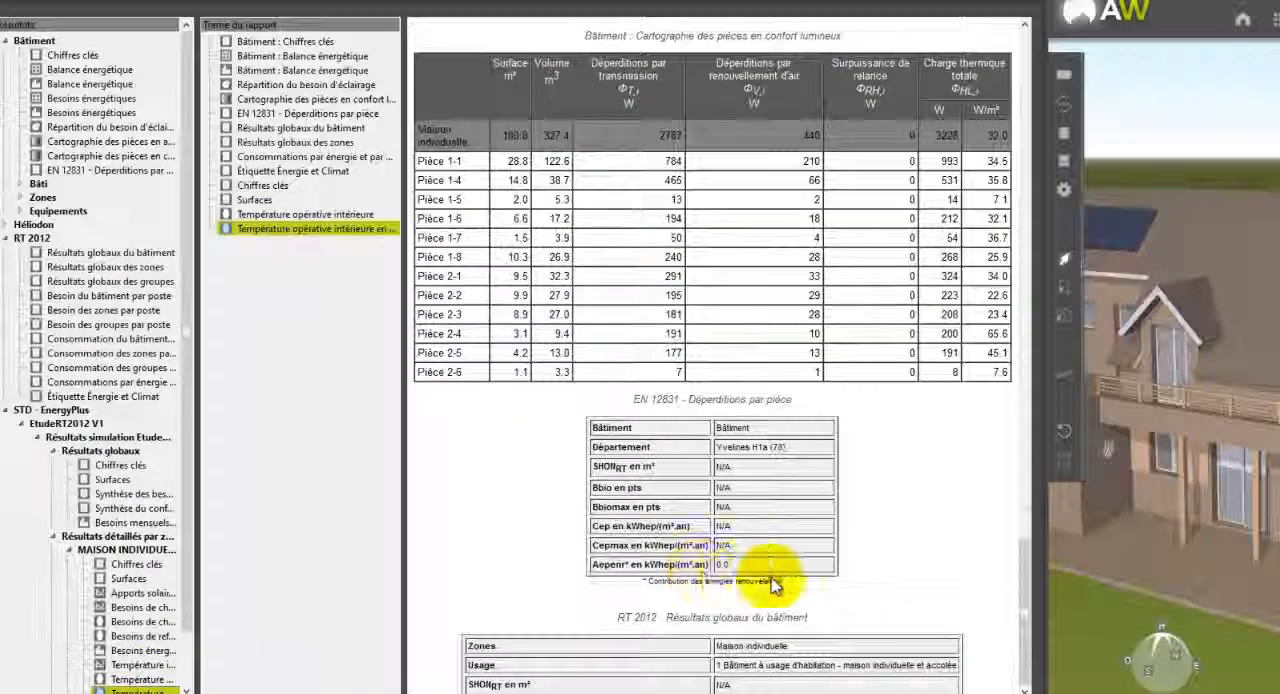
scroll(836, 583, "down", 15)
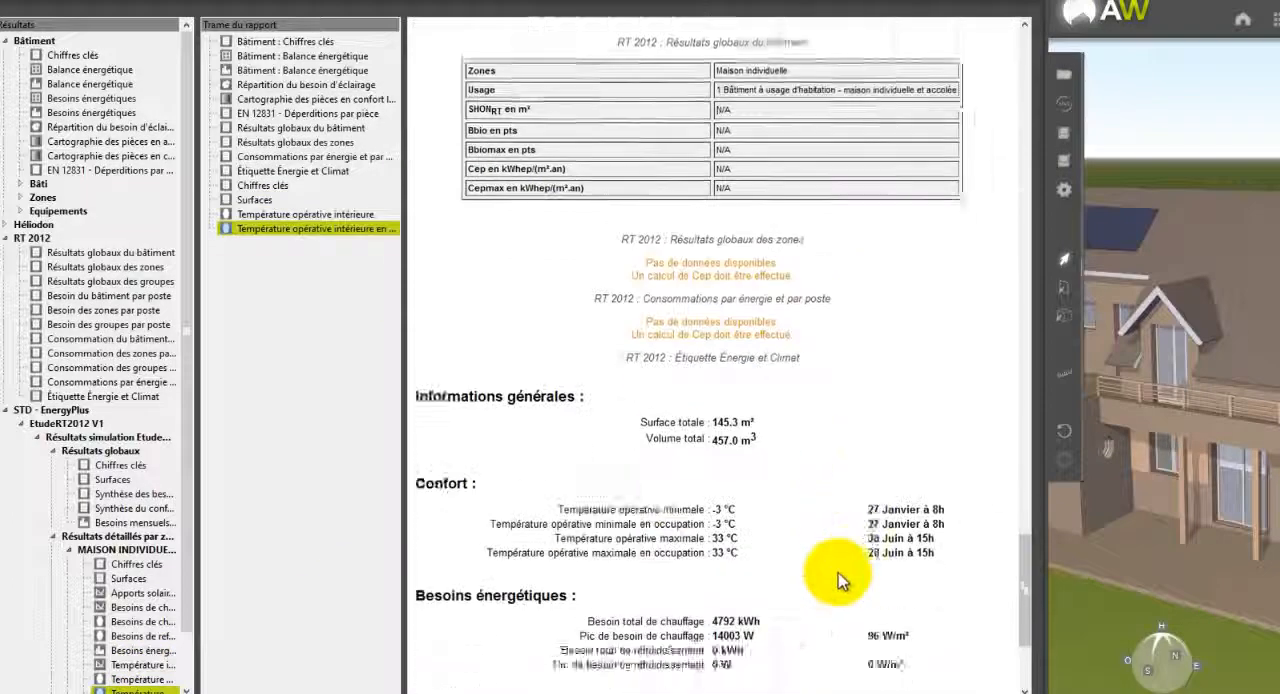
scroll(840, 575, "down", 5)
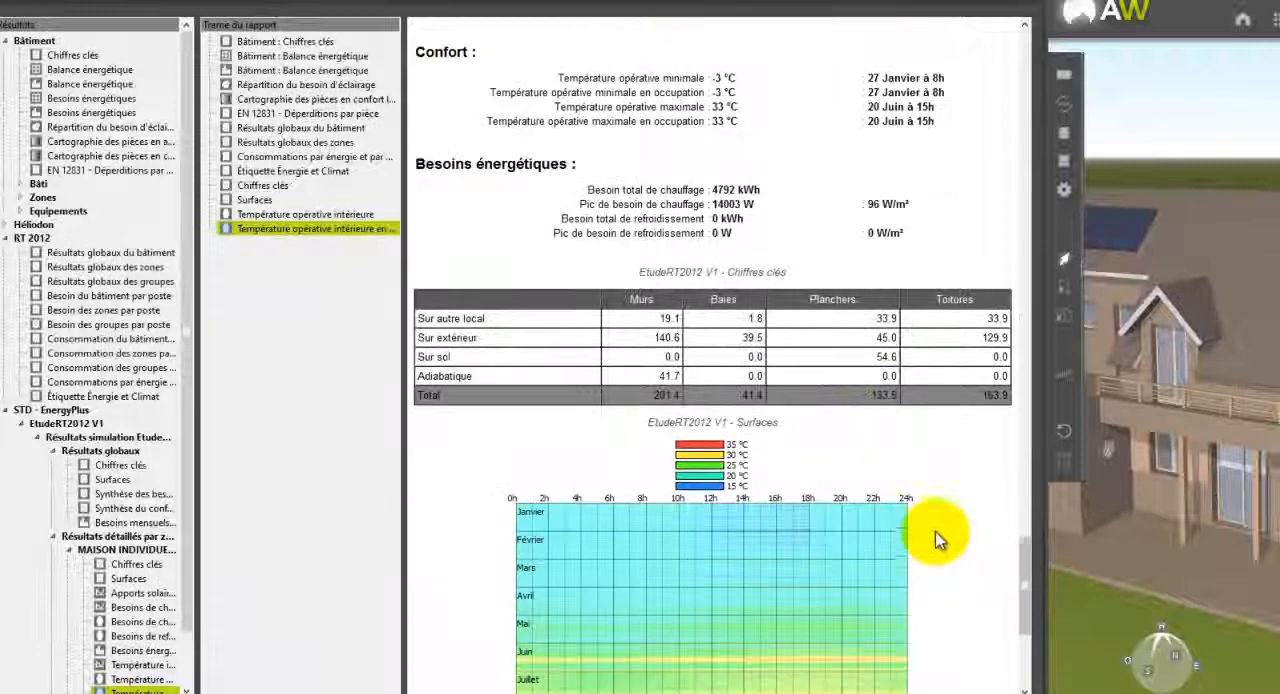
scroll(946, 537, "down", 5)
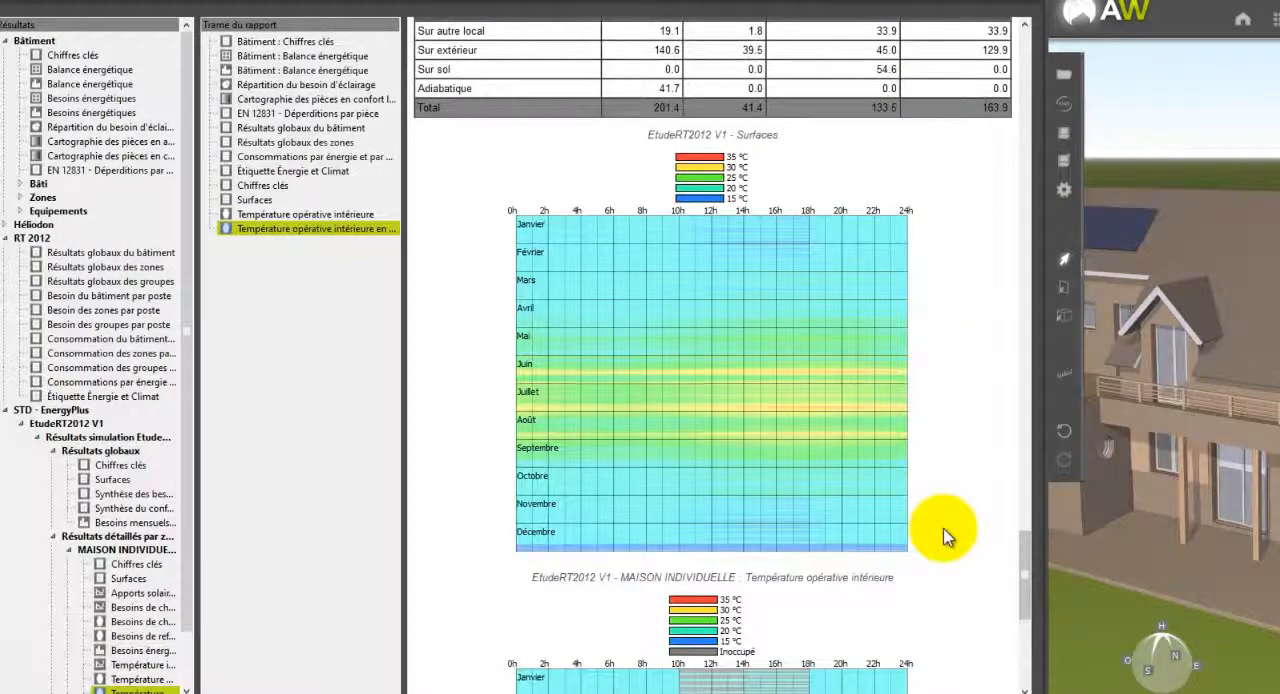
scroll(943, 535, "down", 5)
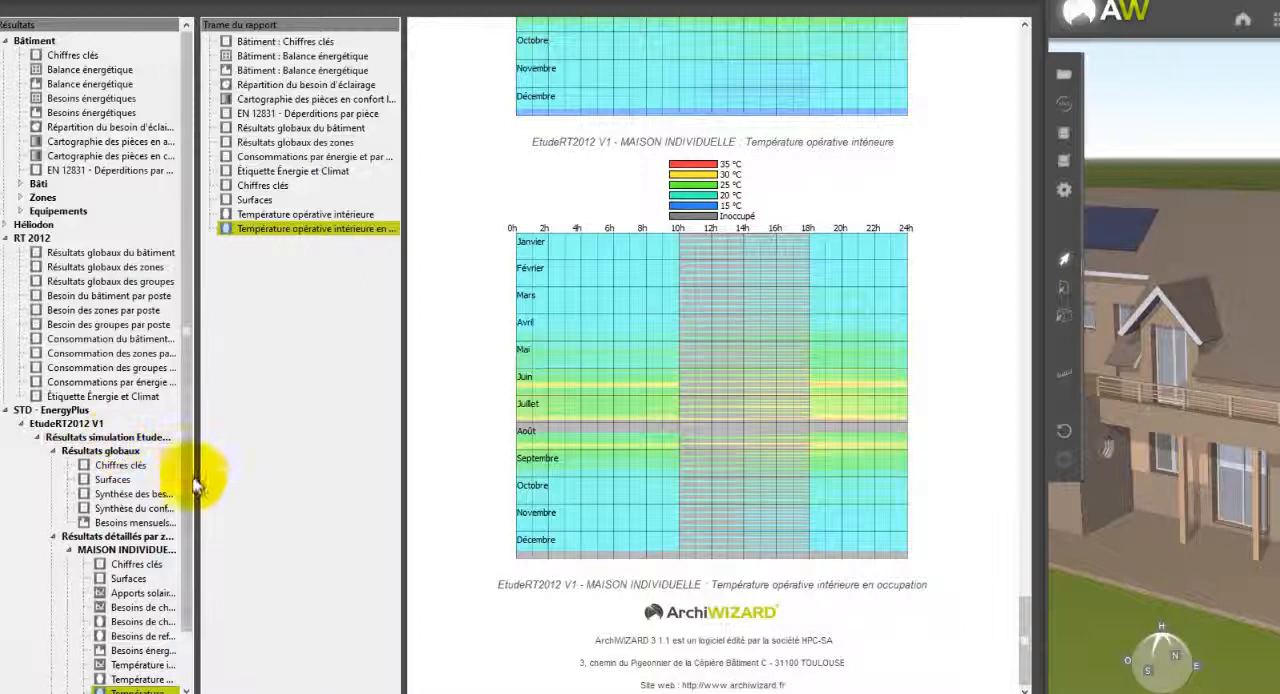
Add the Températures result from the simulation's Données Météo to the report and look through the preview.
scroll(197, 600, "down", 2)
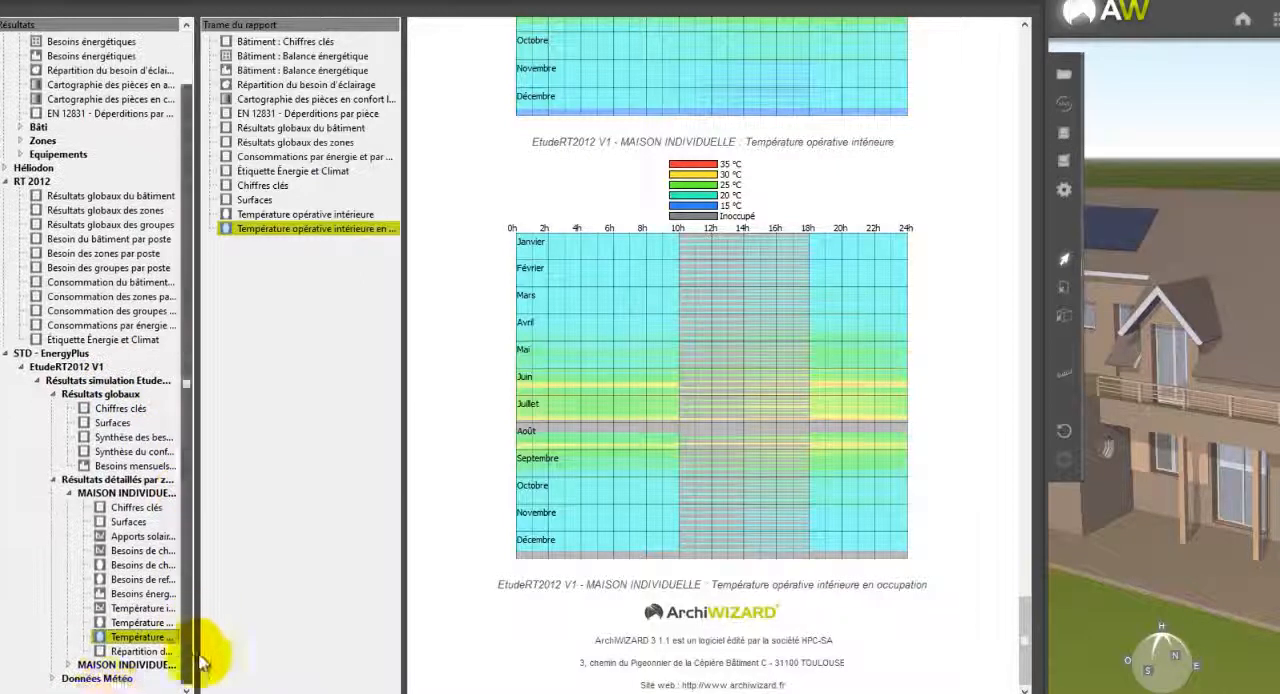
left_click(72, 666)
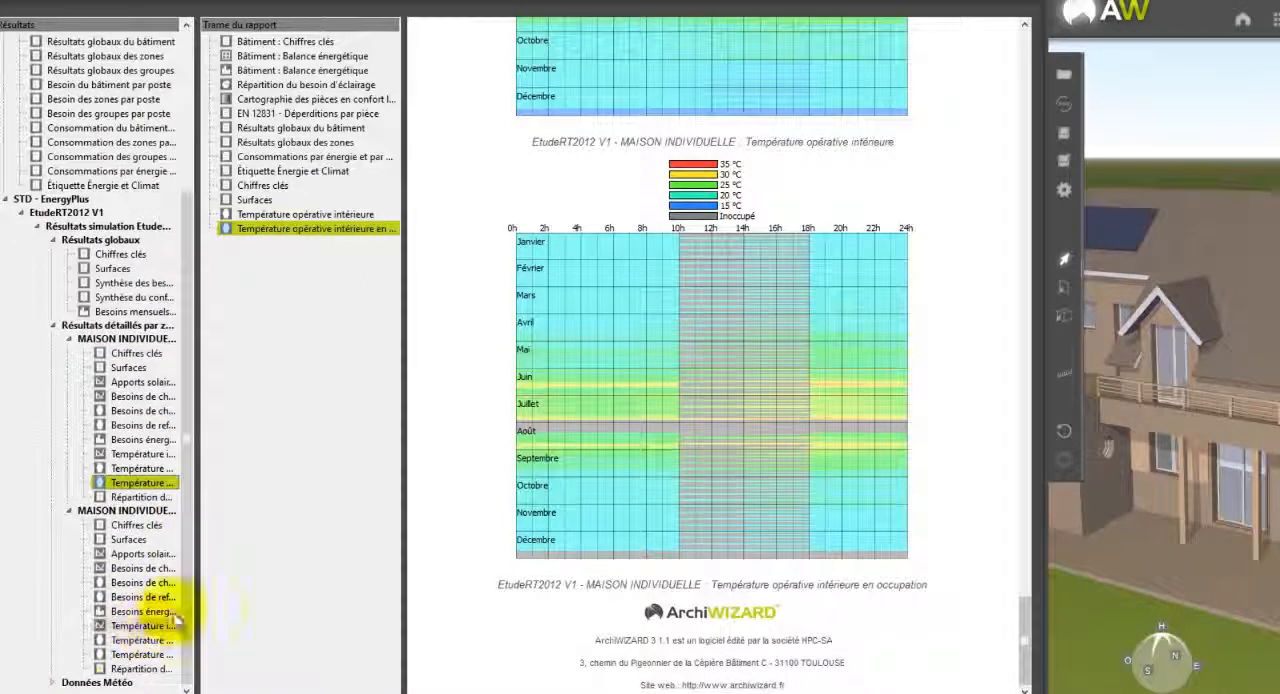
left_click(53, 682)
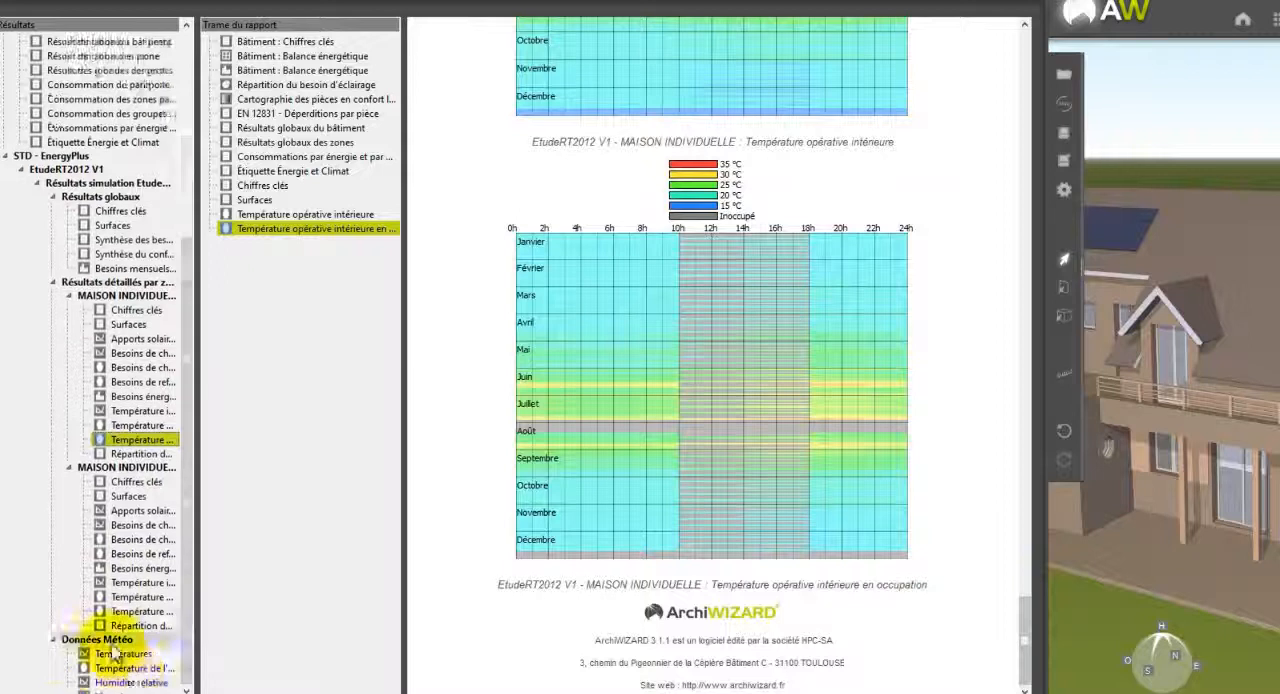
left_click(121, 611)
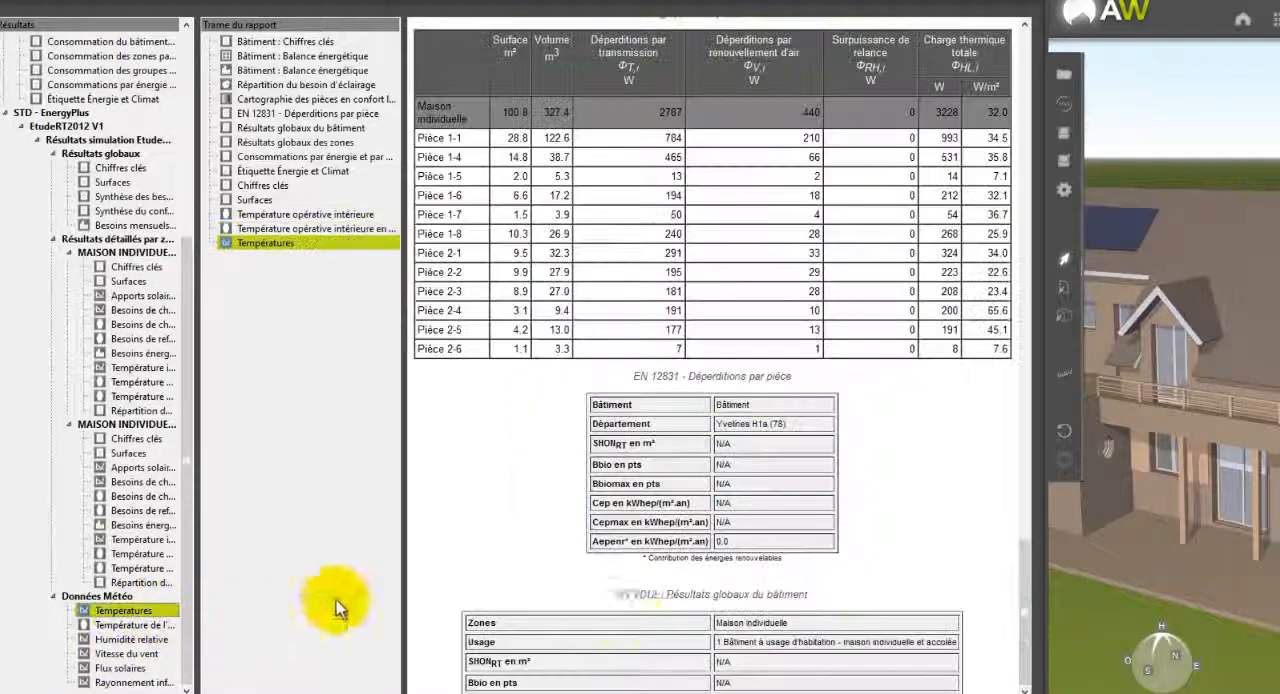
scroll(790, 620, "down", 8)
scroll(792, 618, "down", 15)
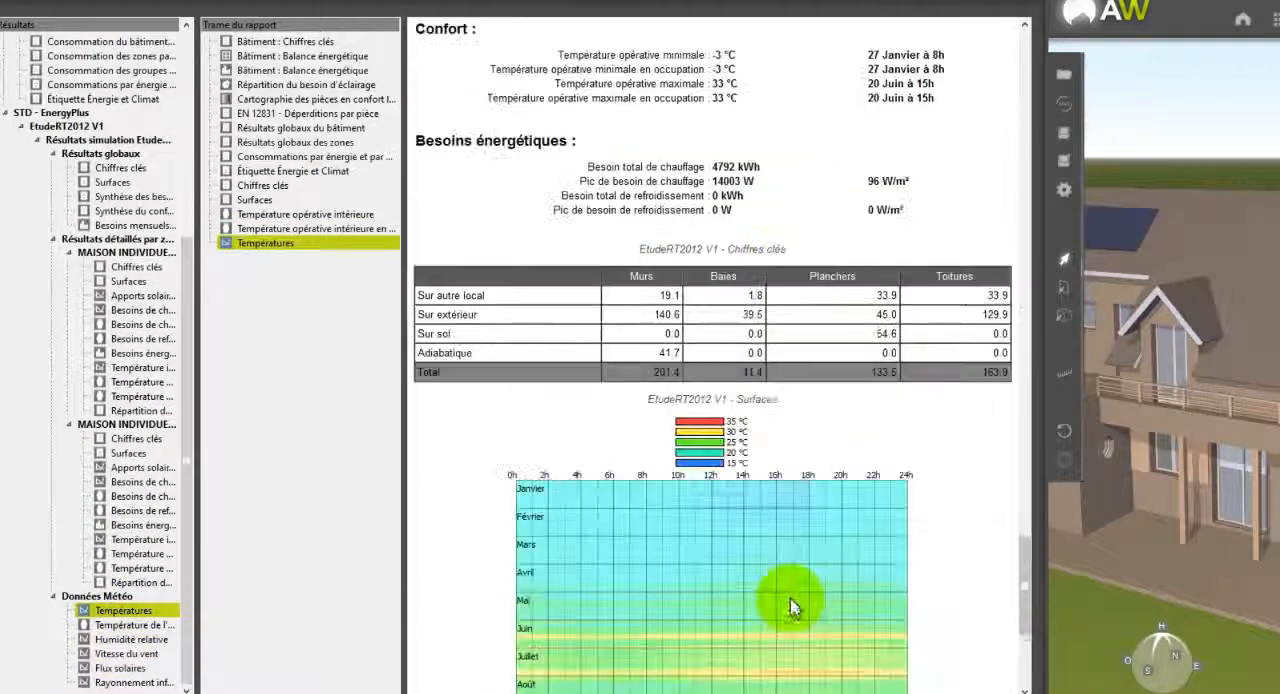